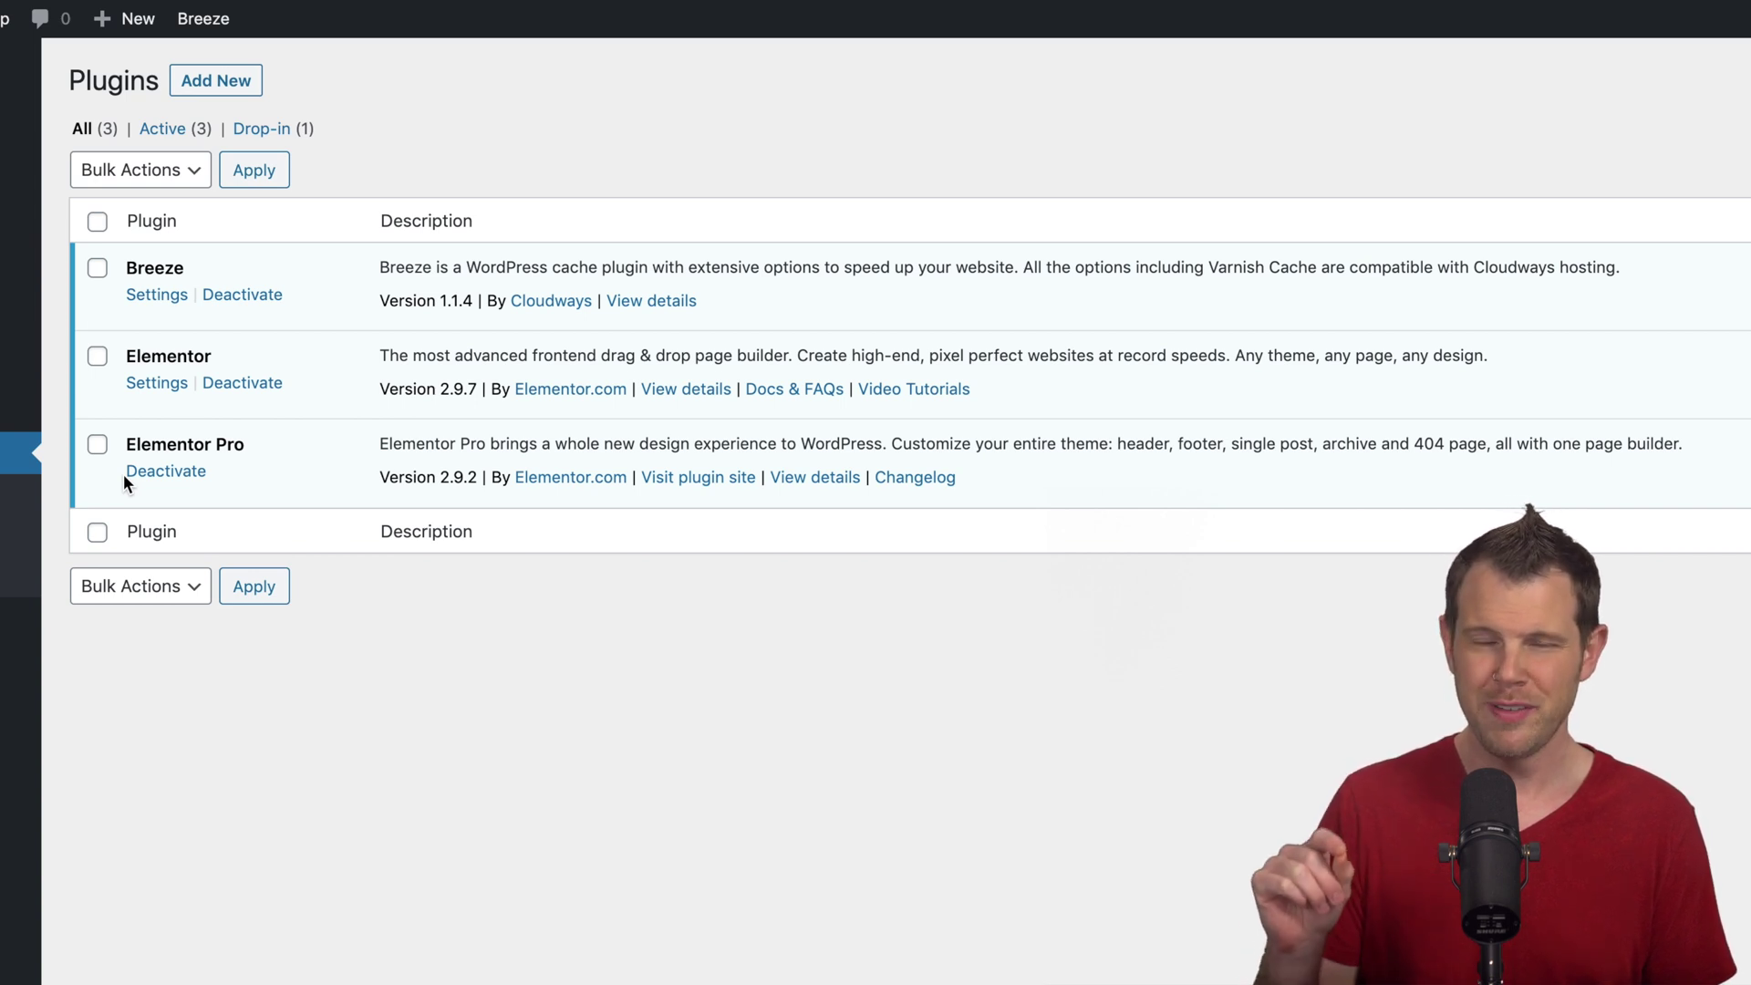
Search the plugin directory for Antispam Bee, then install and activate it.
click(218, 80)
click(1540, 186)
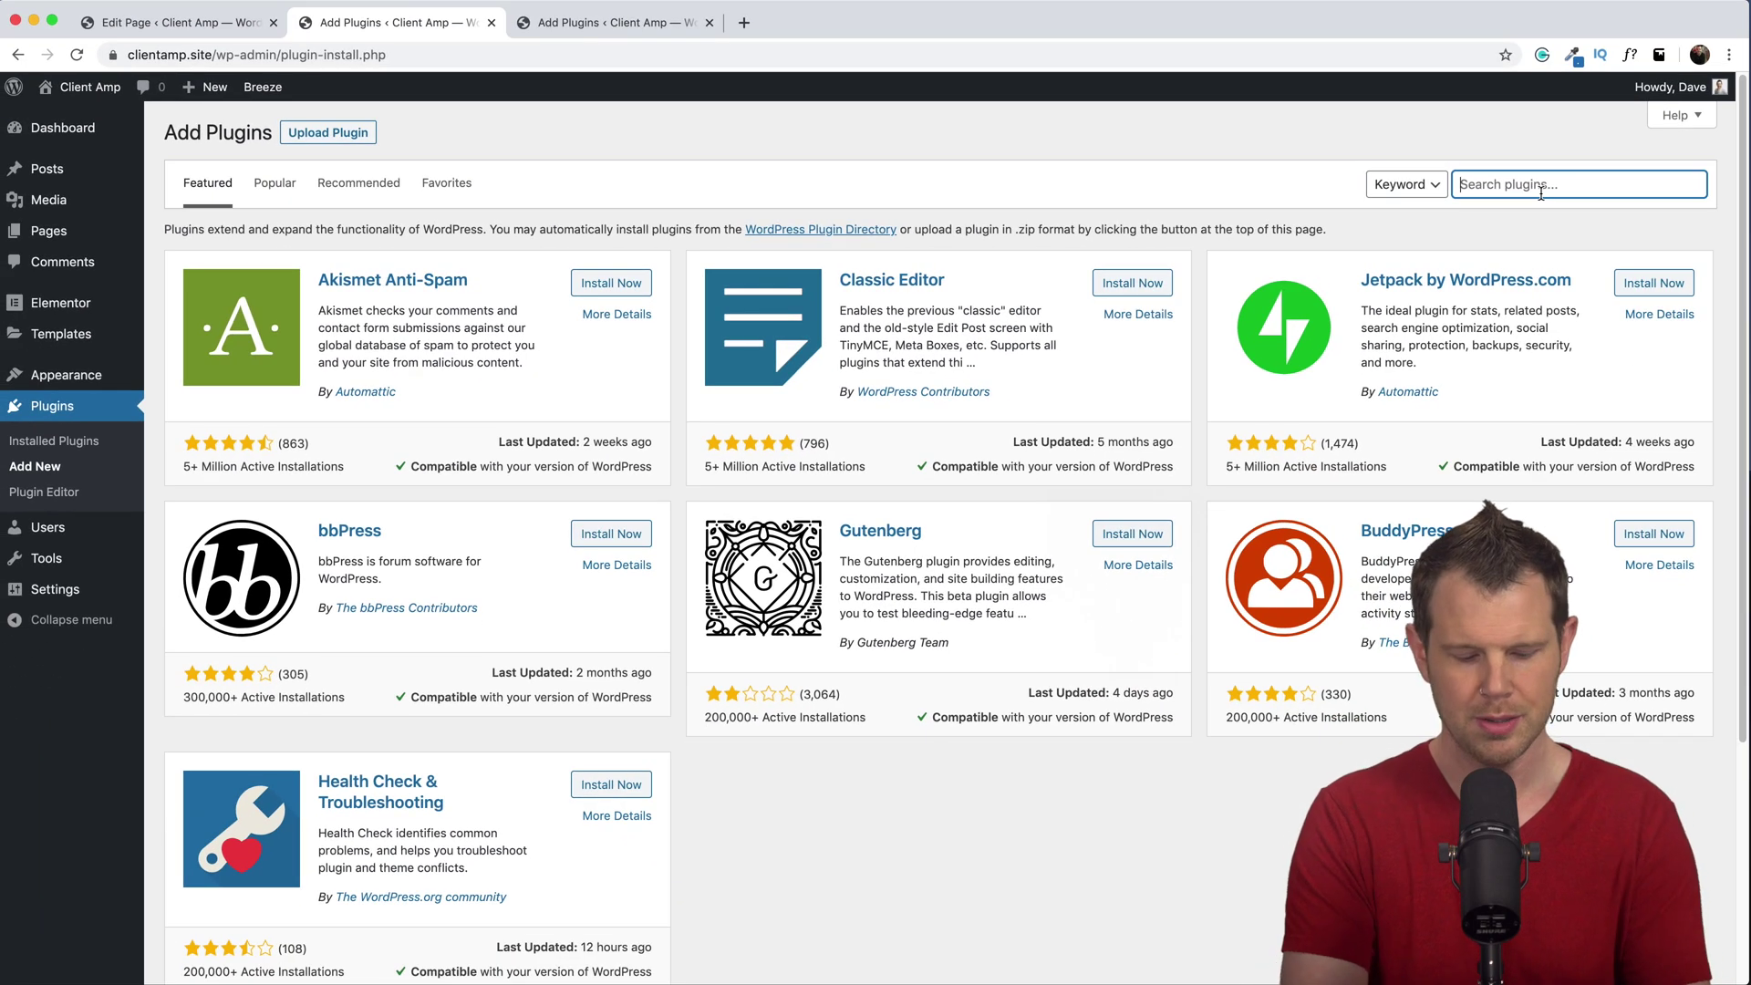
text(ani)
text(tispam bee)
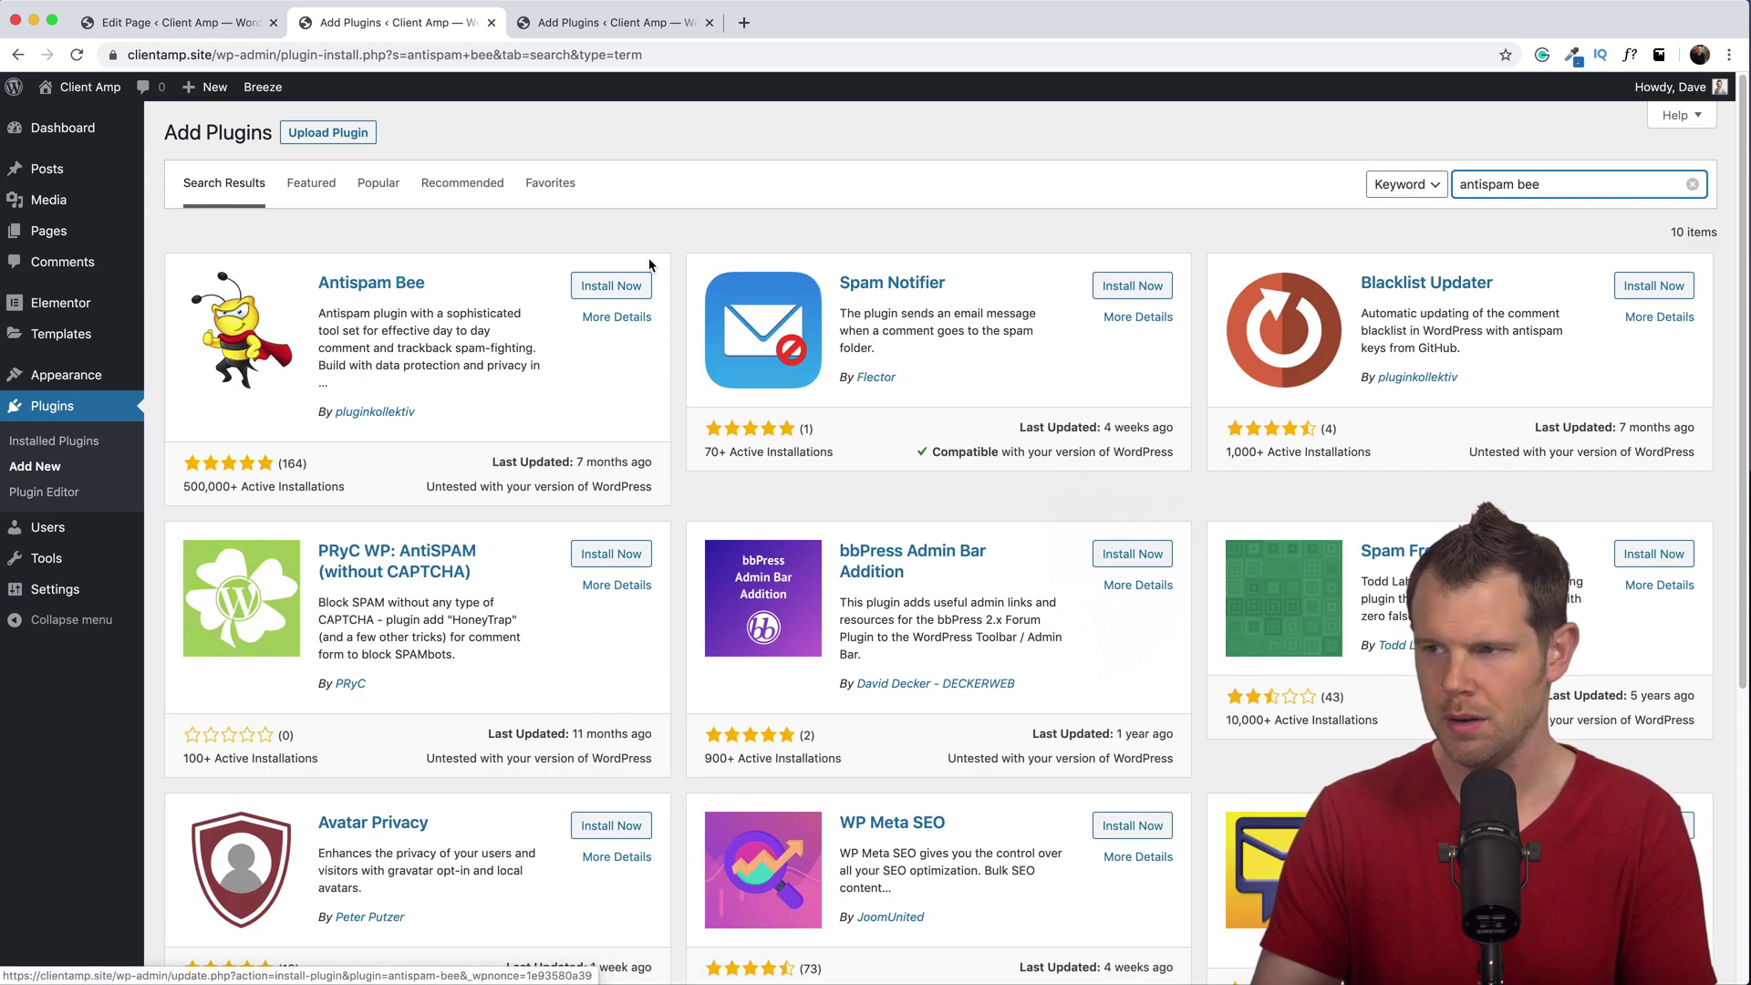
click(617, 287)
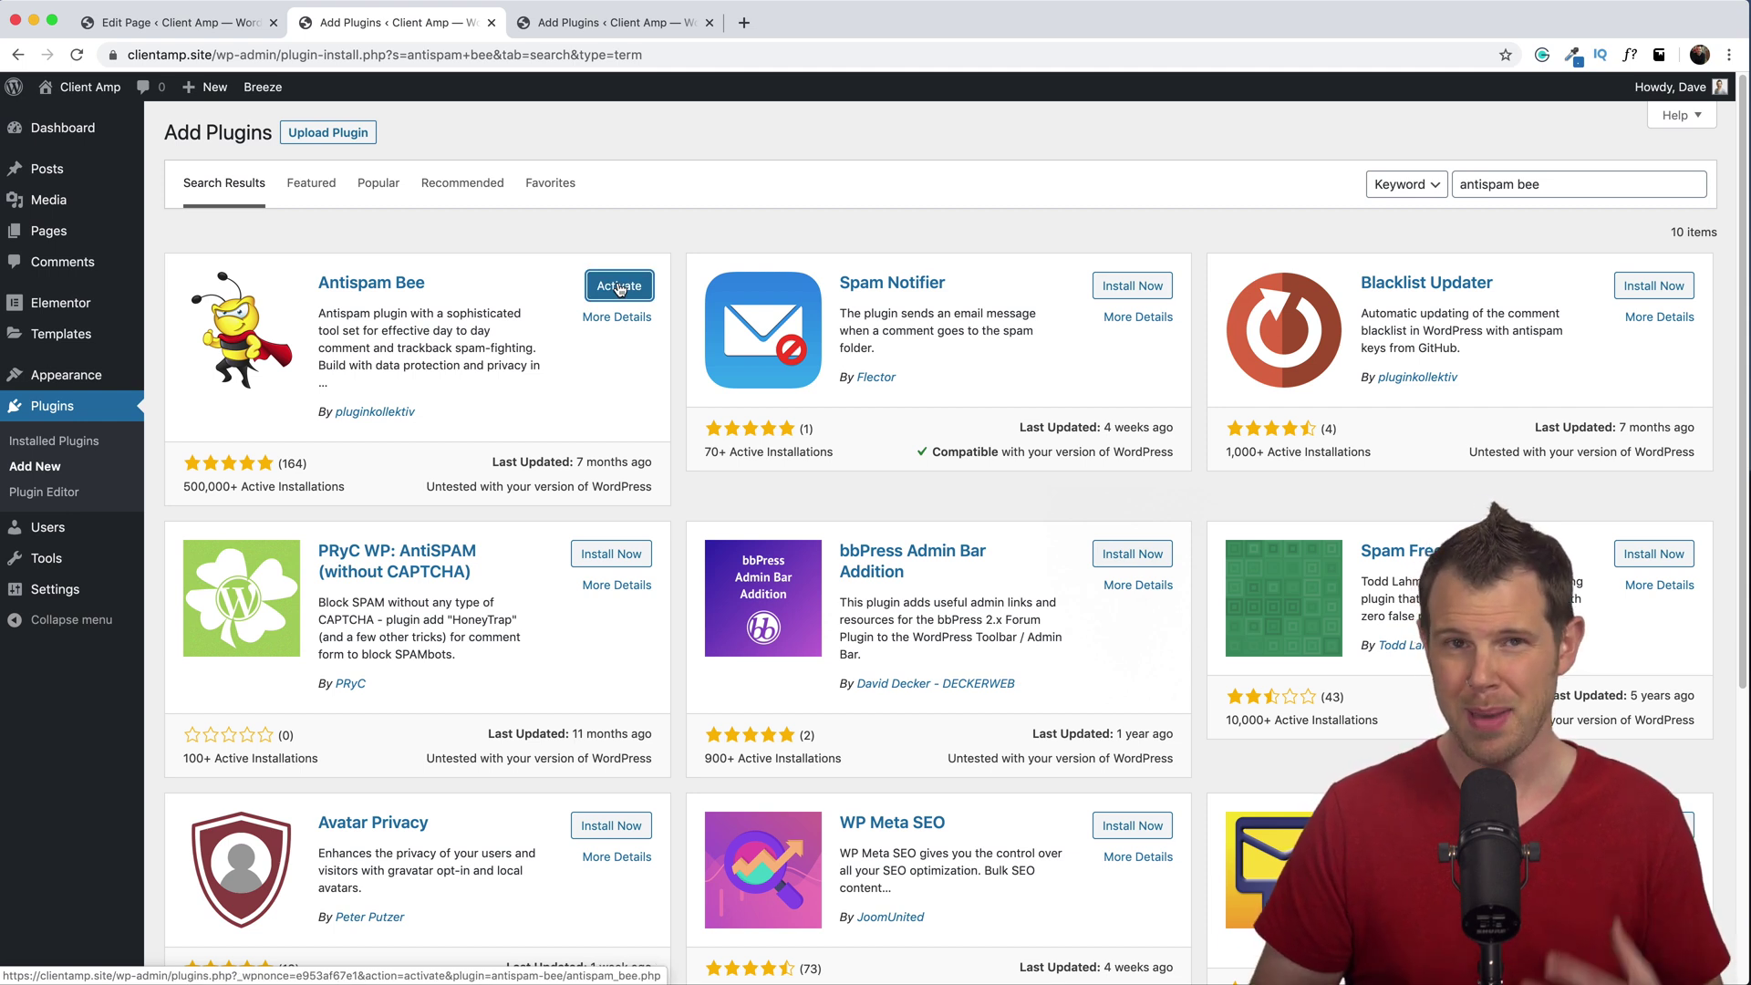
click(618, 286)
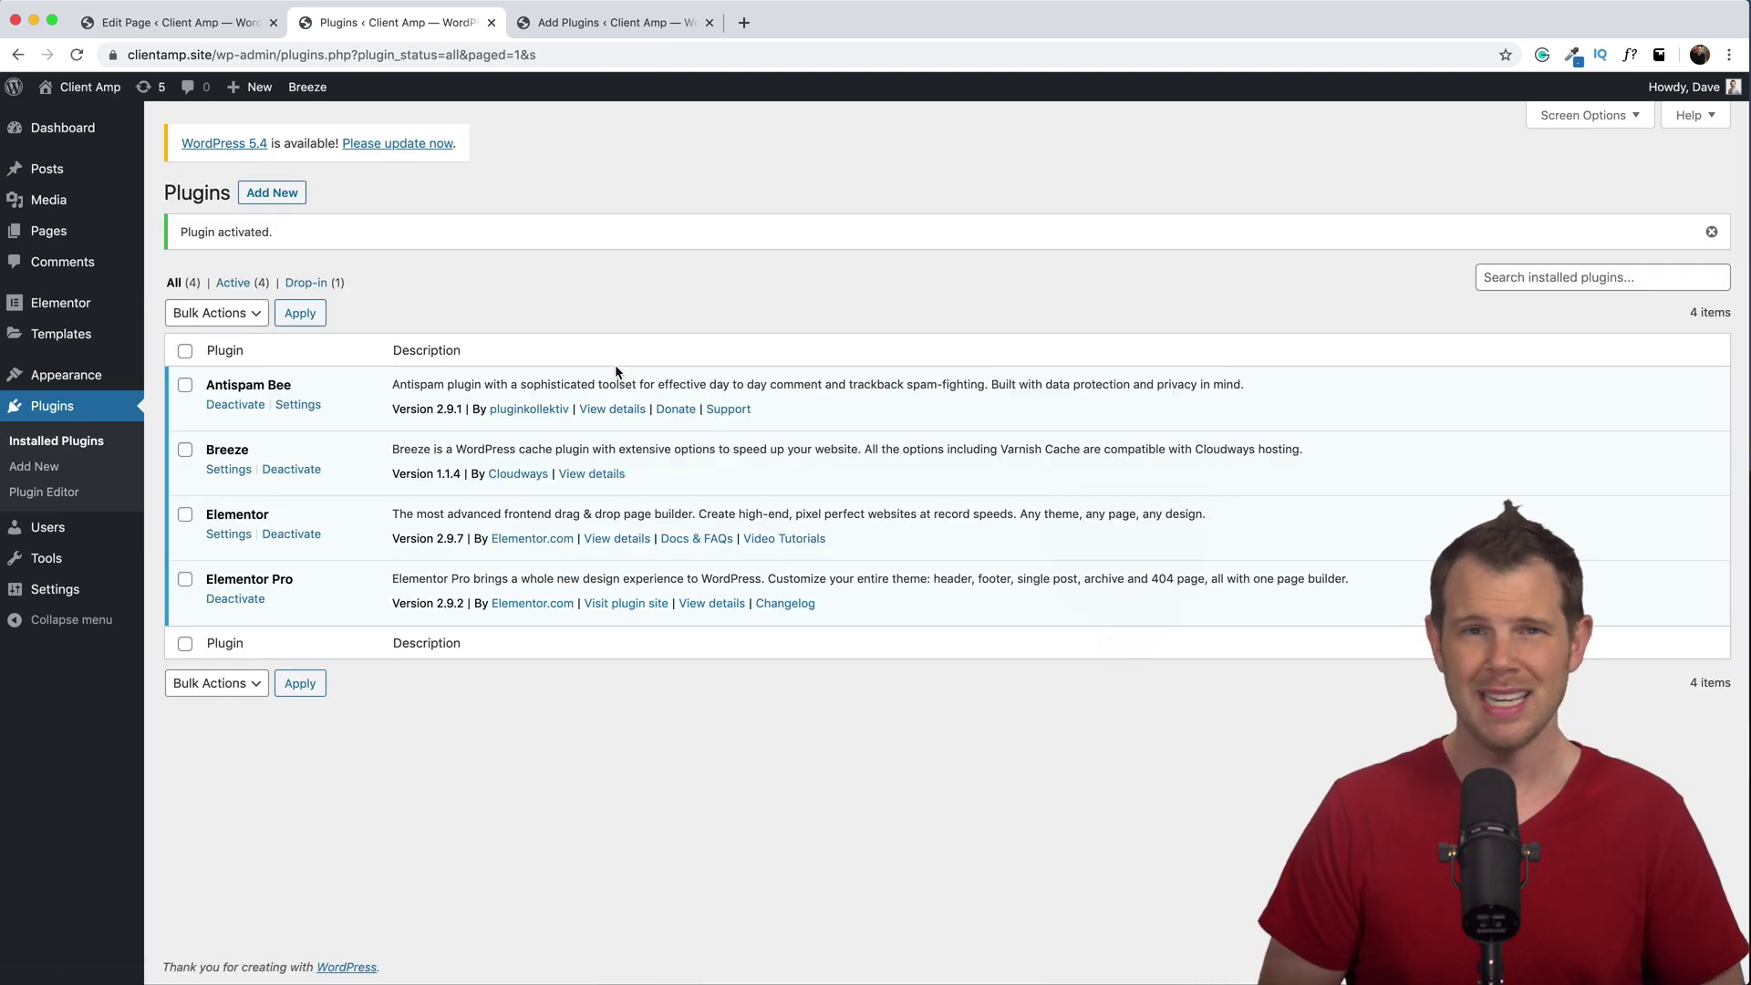
On the Dashboard, drag the Activity widget up to the top of the left column.
click(62, 127)
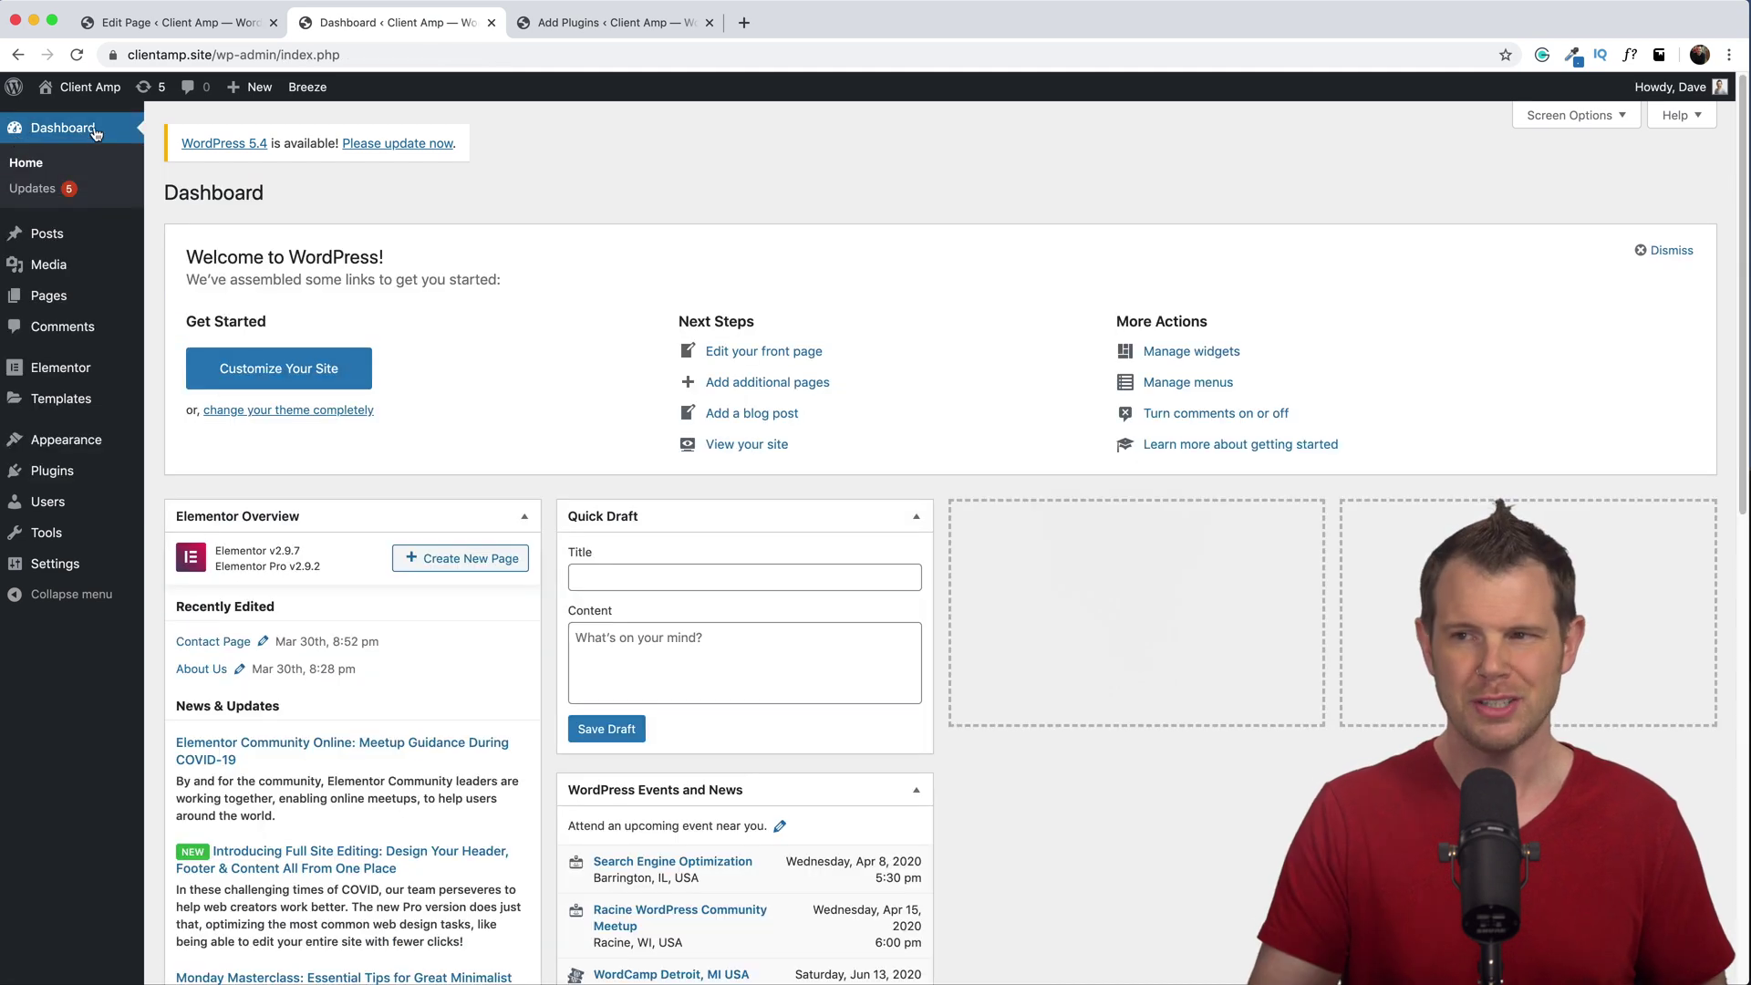
scroll(385, 373, down, 5)
scroll(384, 373, down, 12)
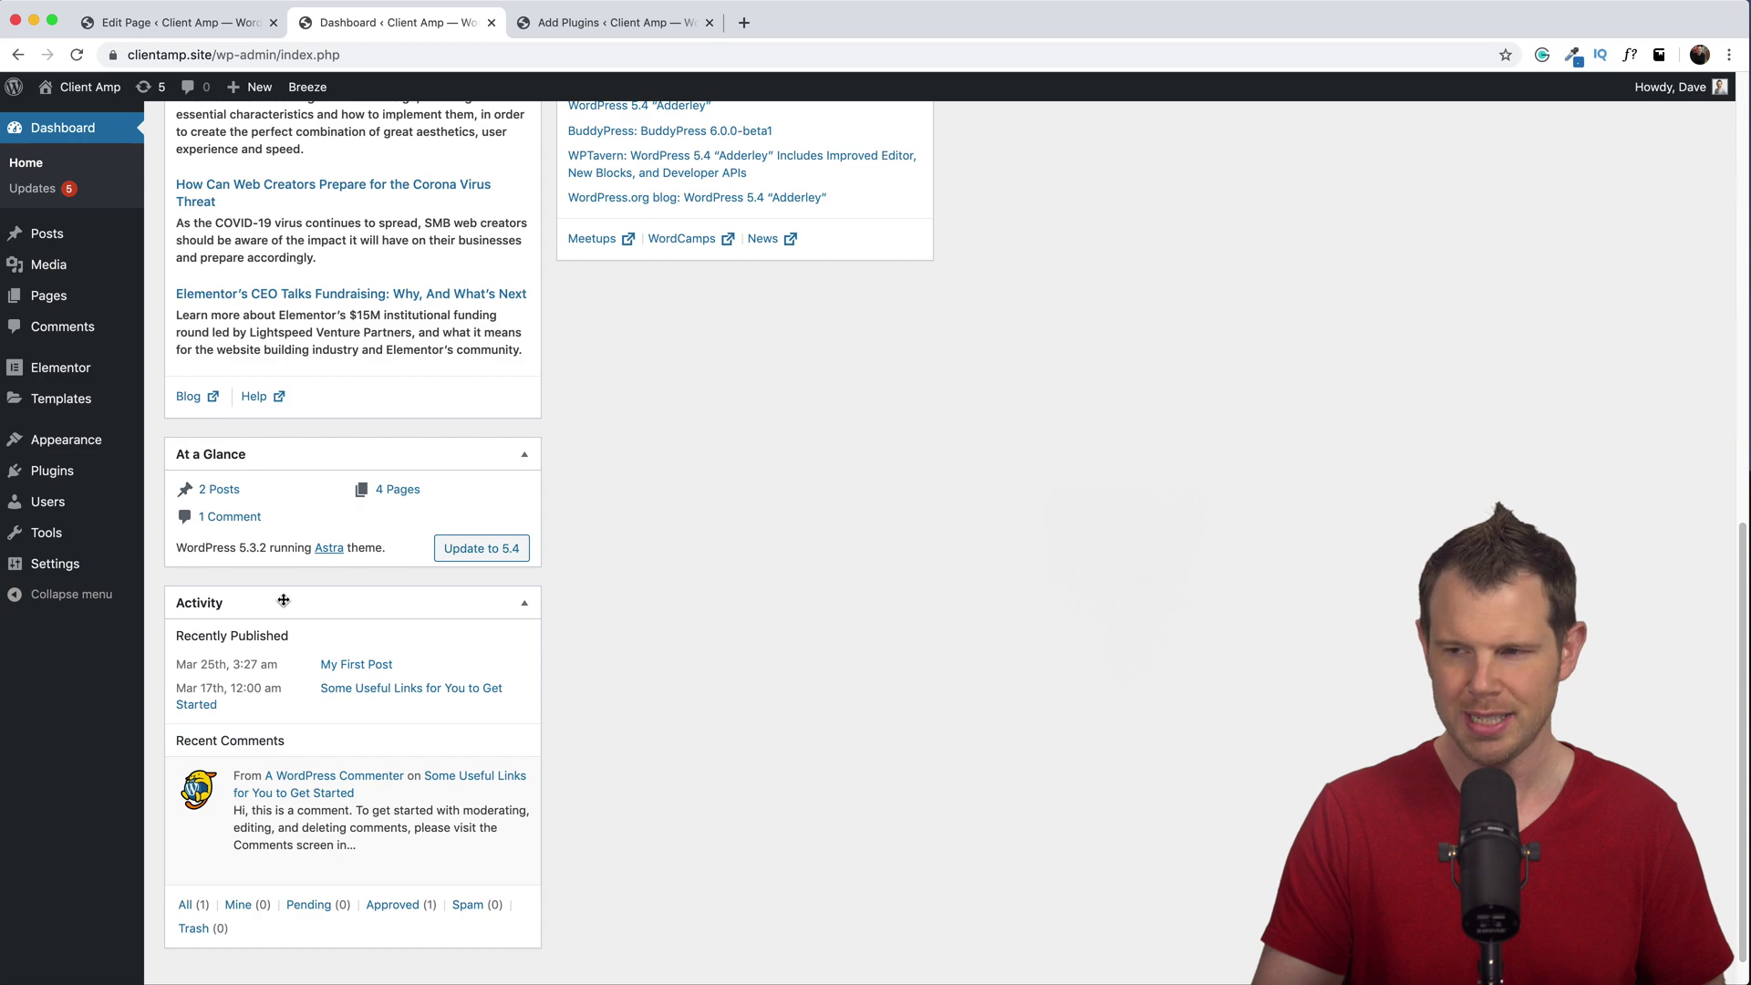
drag(282, 602, 258, 520)
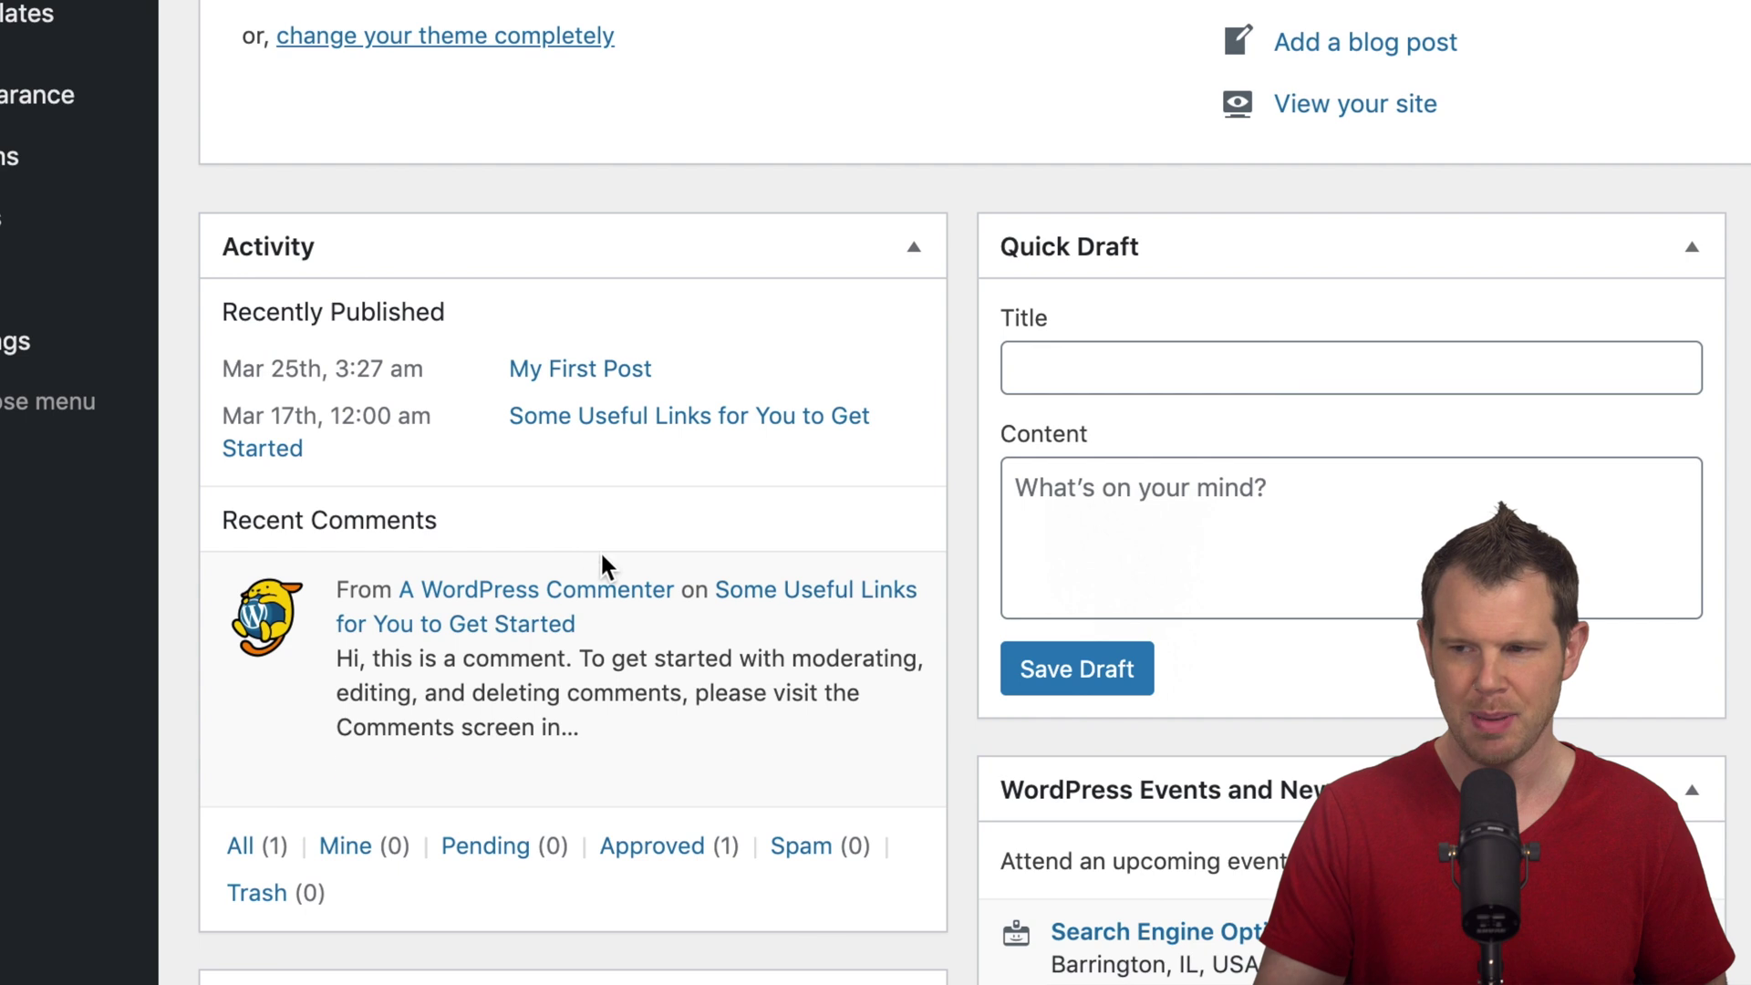
mouse_move(450, 708)
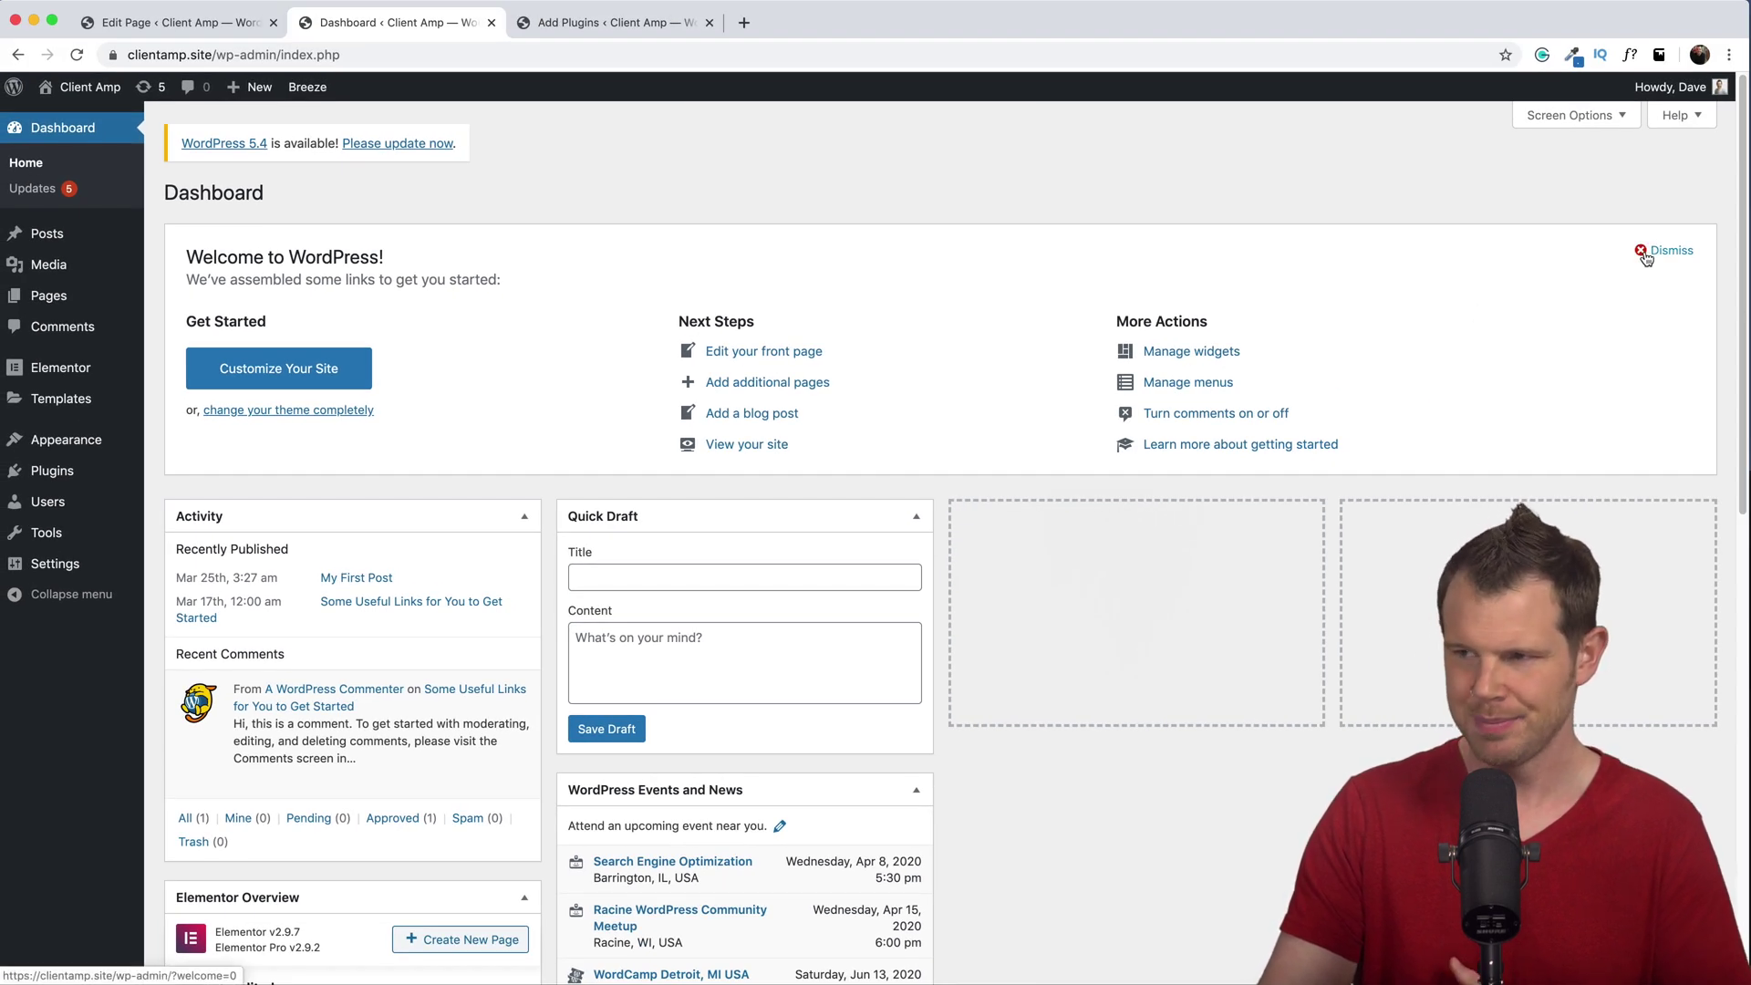
Dismiss the Welcome panel and hide the WordPress Events and News and Quick Draft boxes.
click(1653, 252)
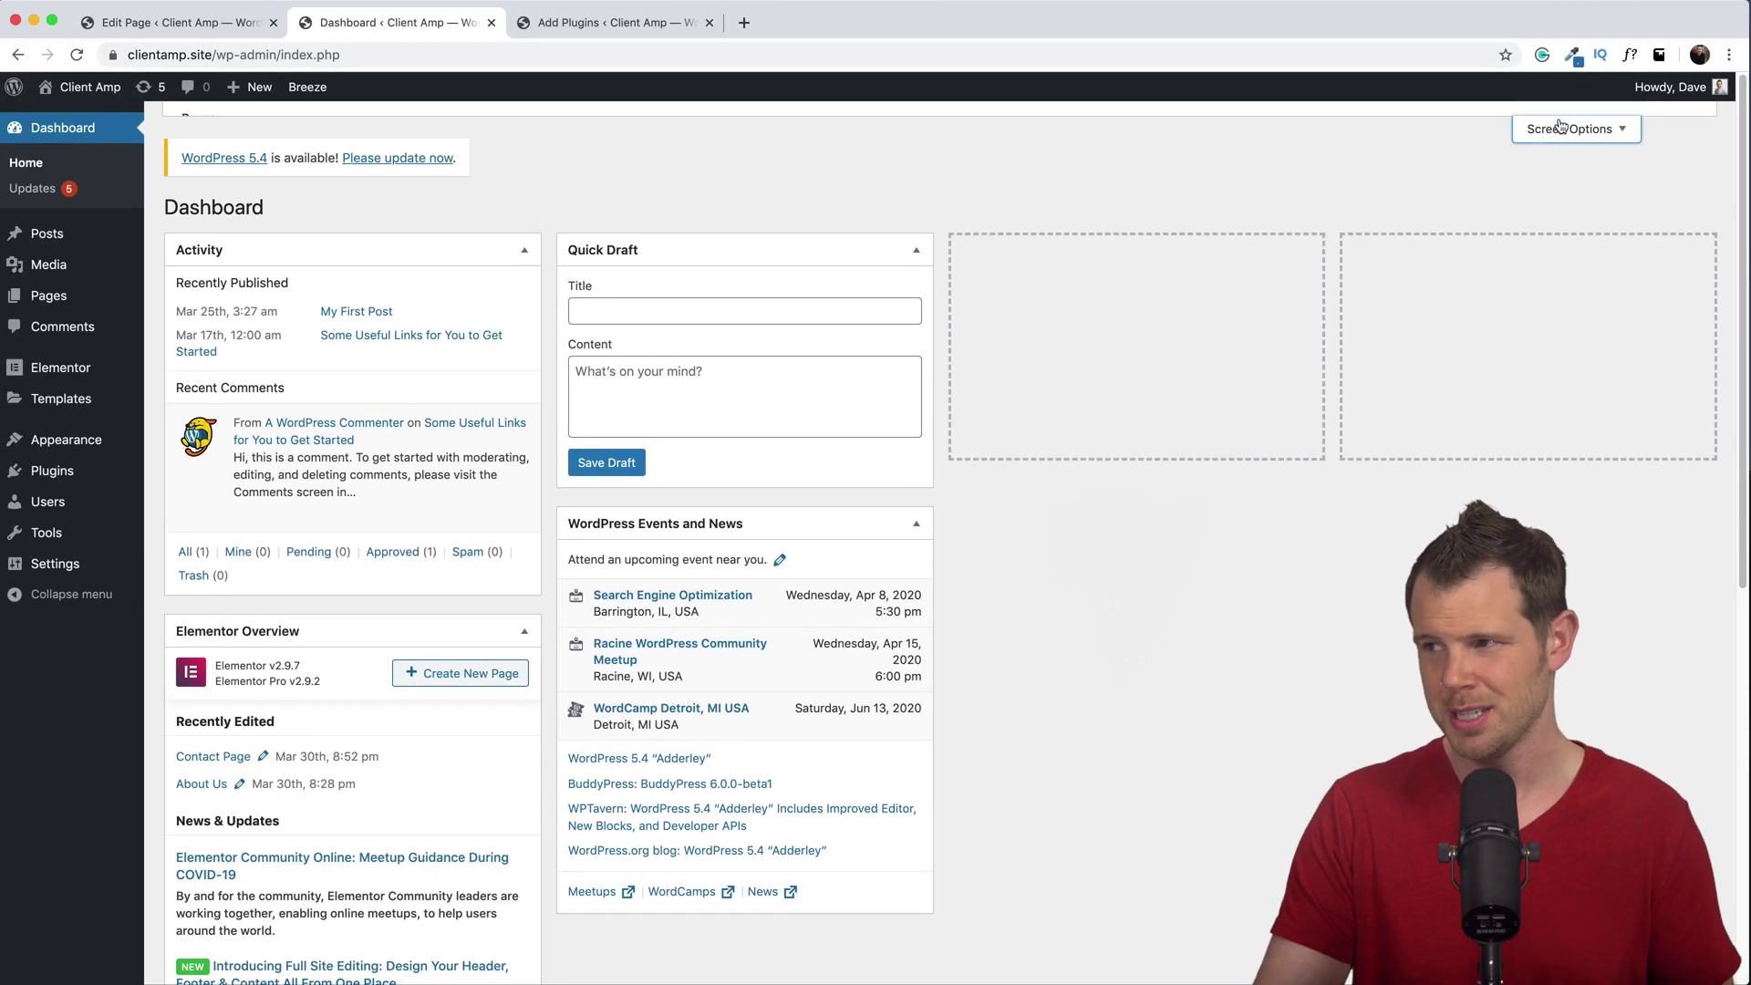
click(1511, 155)
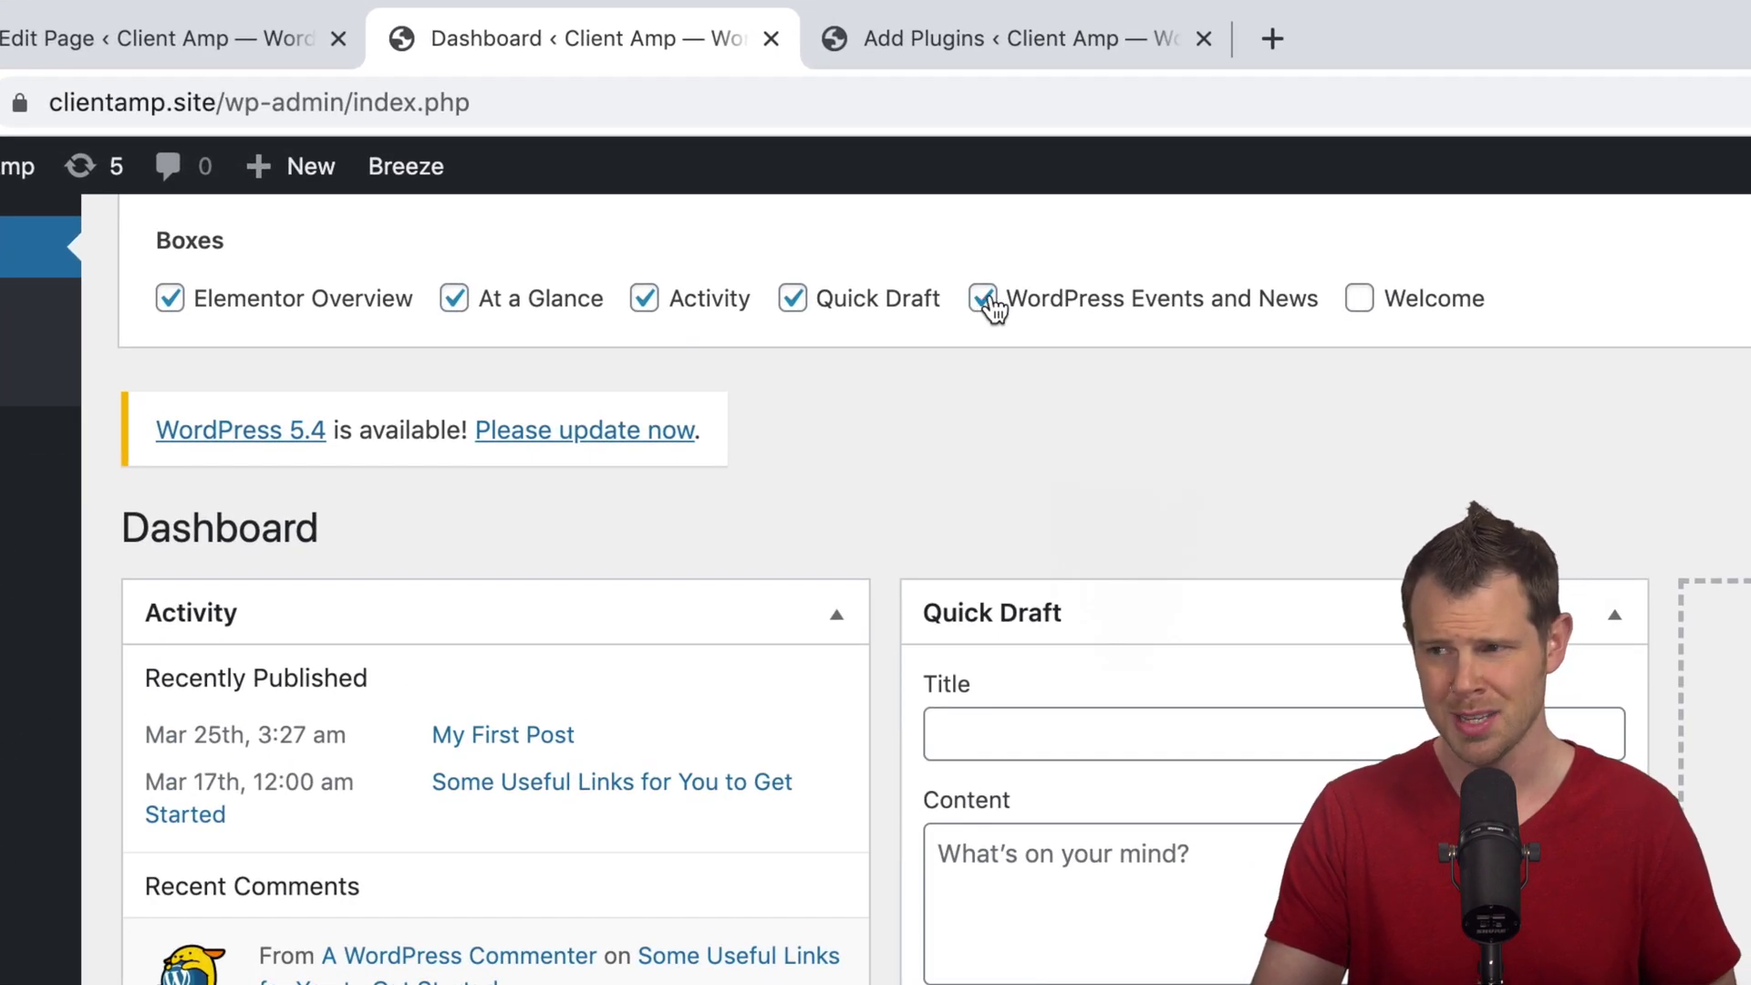
click(985, 304)
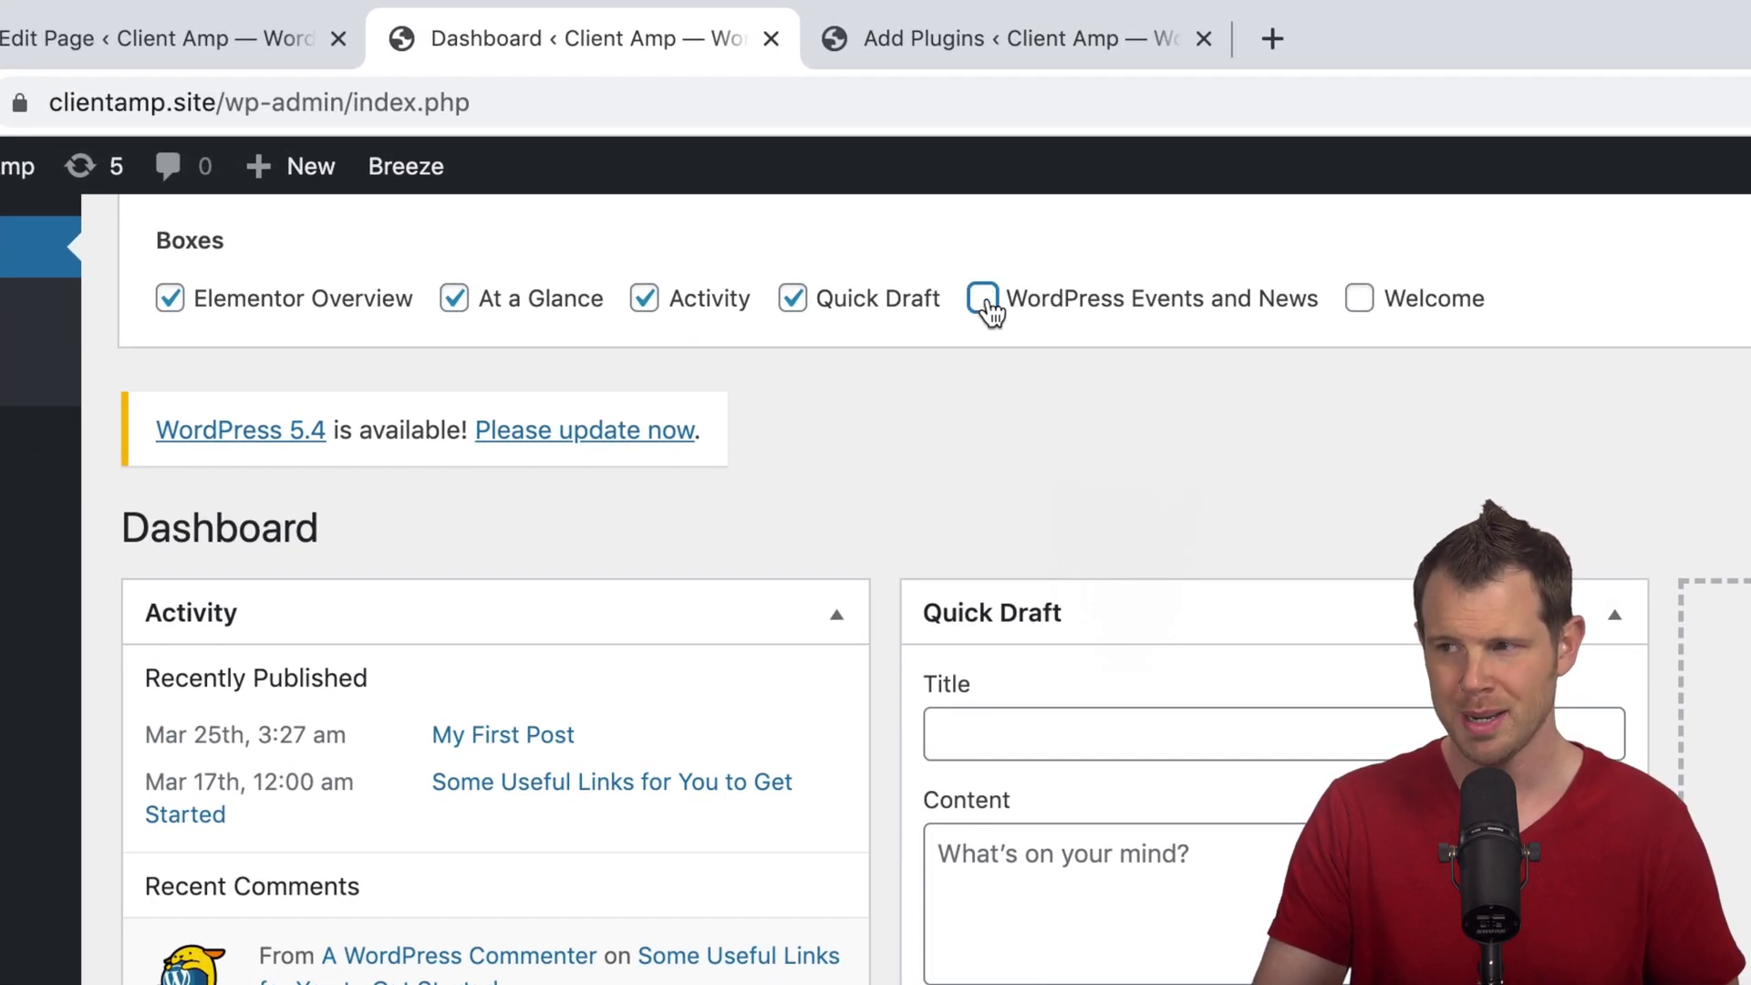
click(795, 302)
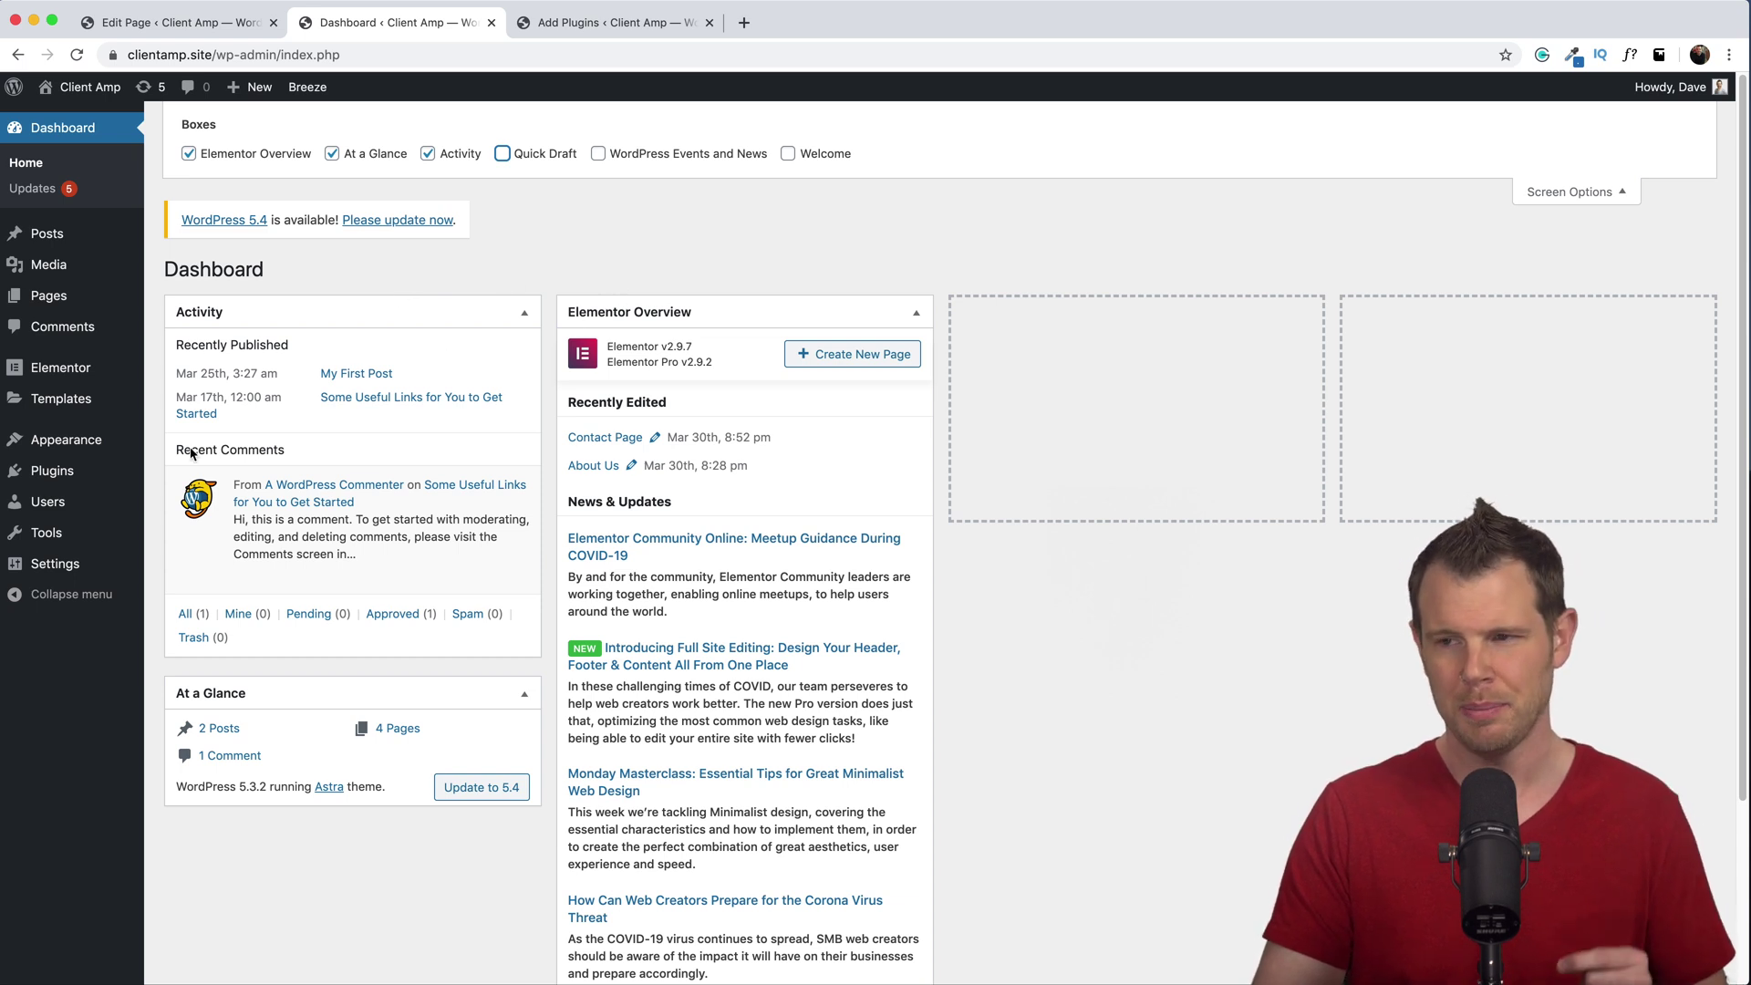
Search the plugin directory for 'SEOPress', then install and activate it.
mouse_move(97, 480)
click(182, 501)
click(1501, 245)
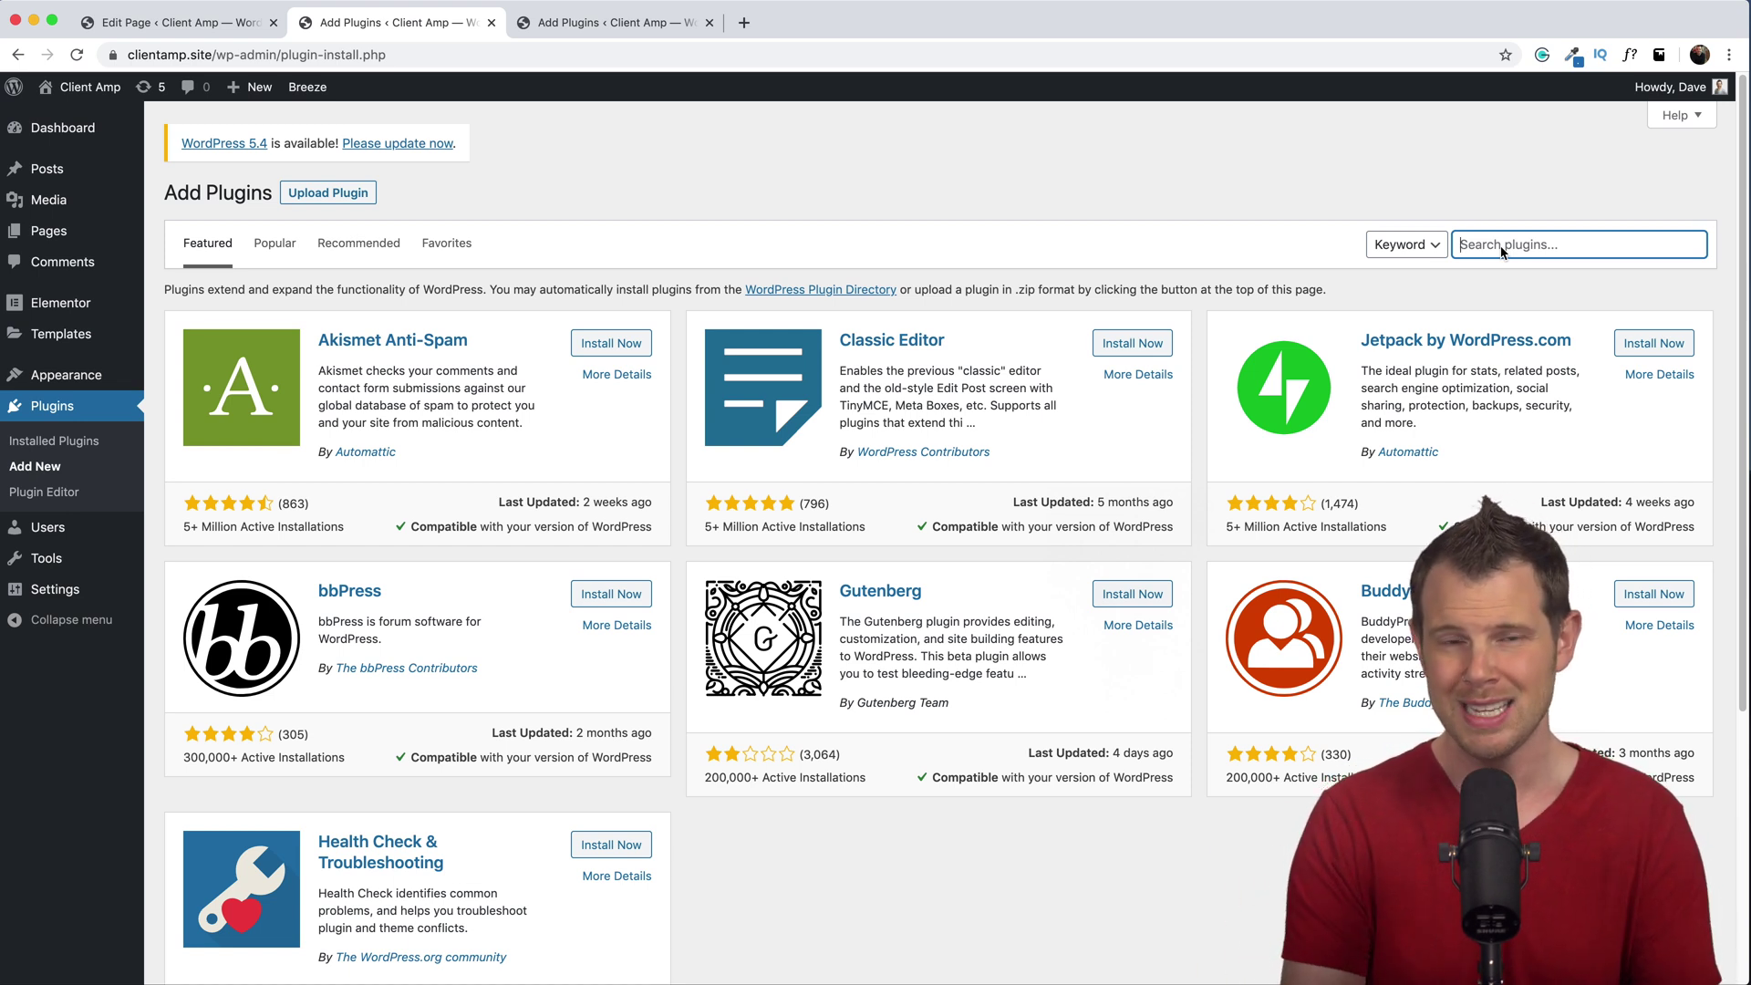
text(SEOPress)
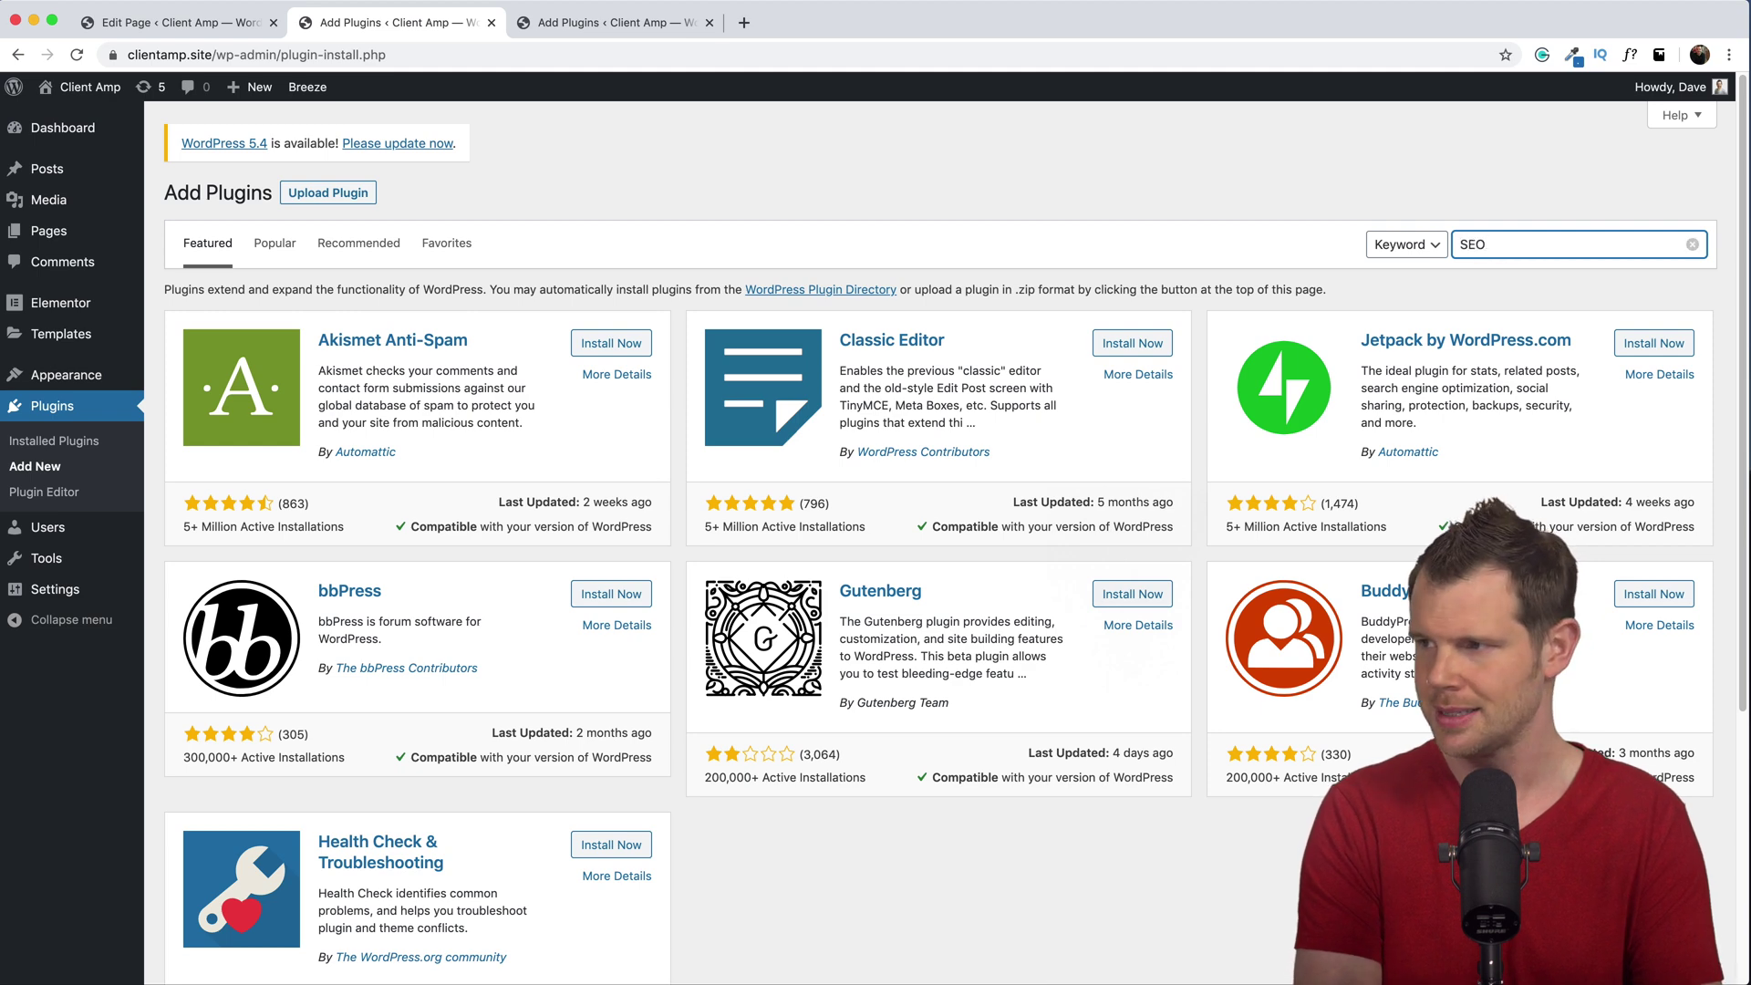
click(629, 348)
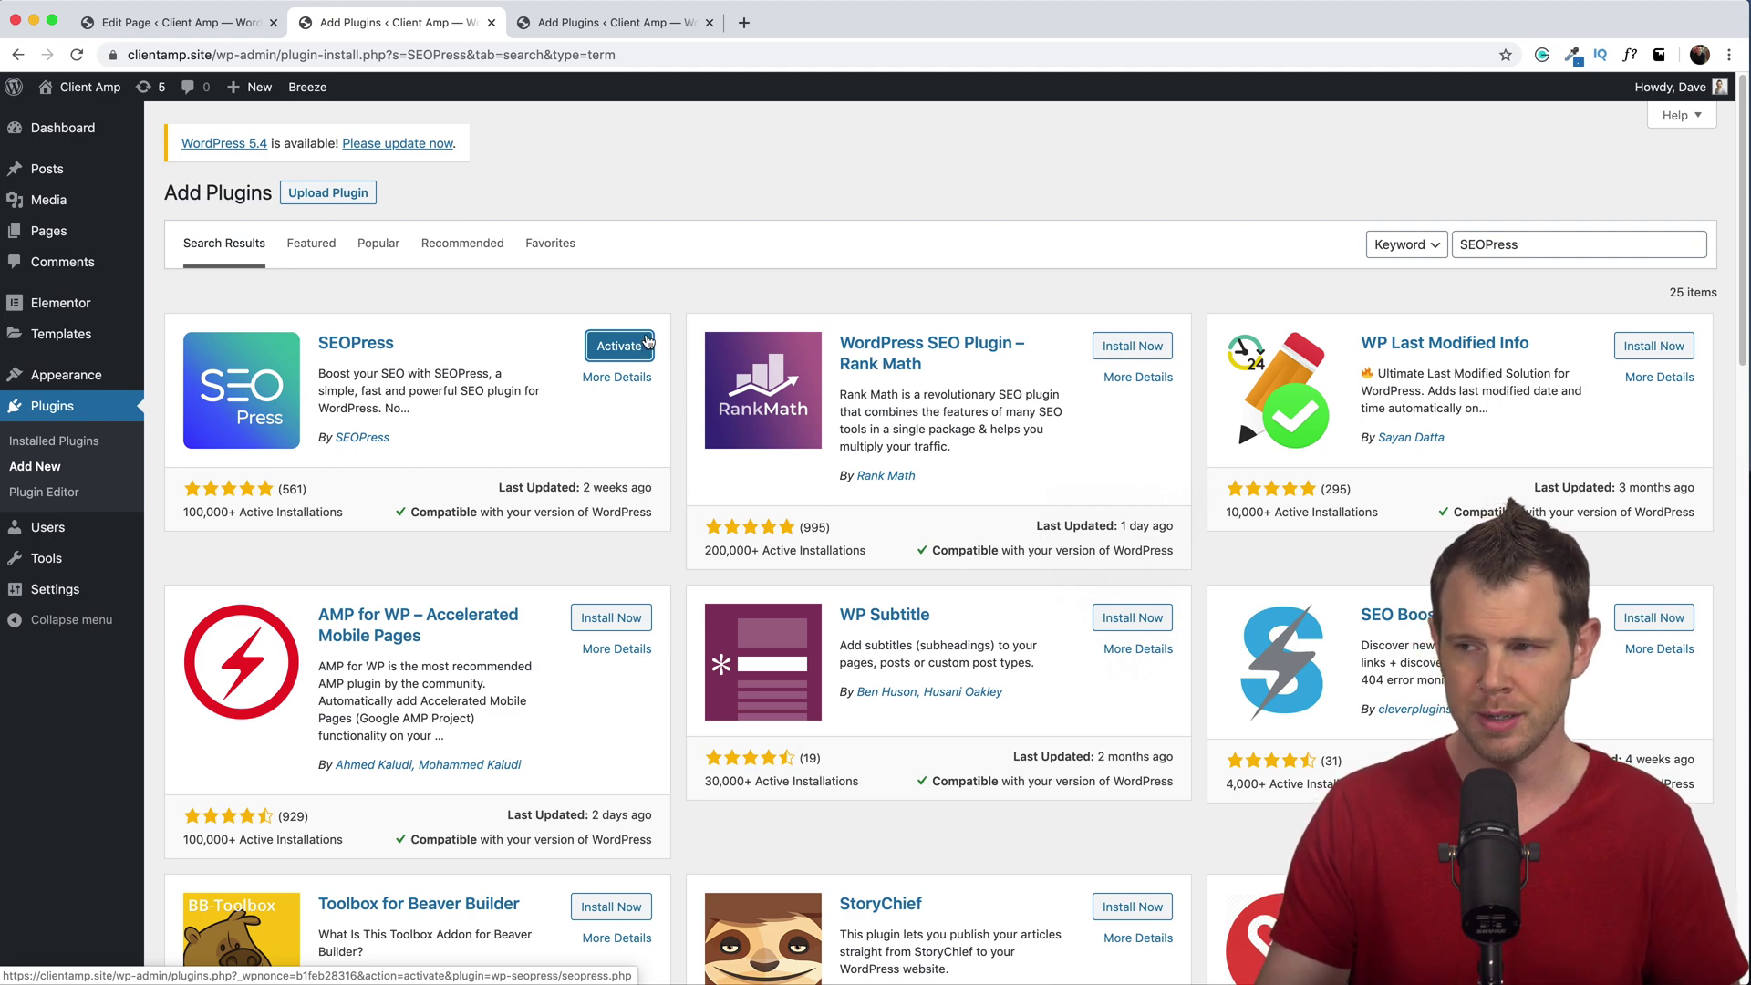
click(632, 349)
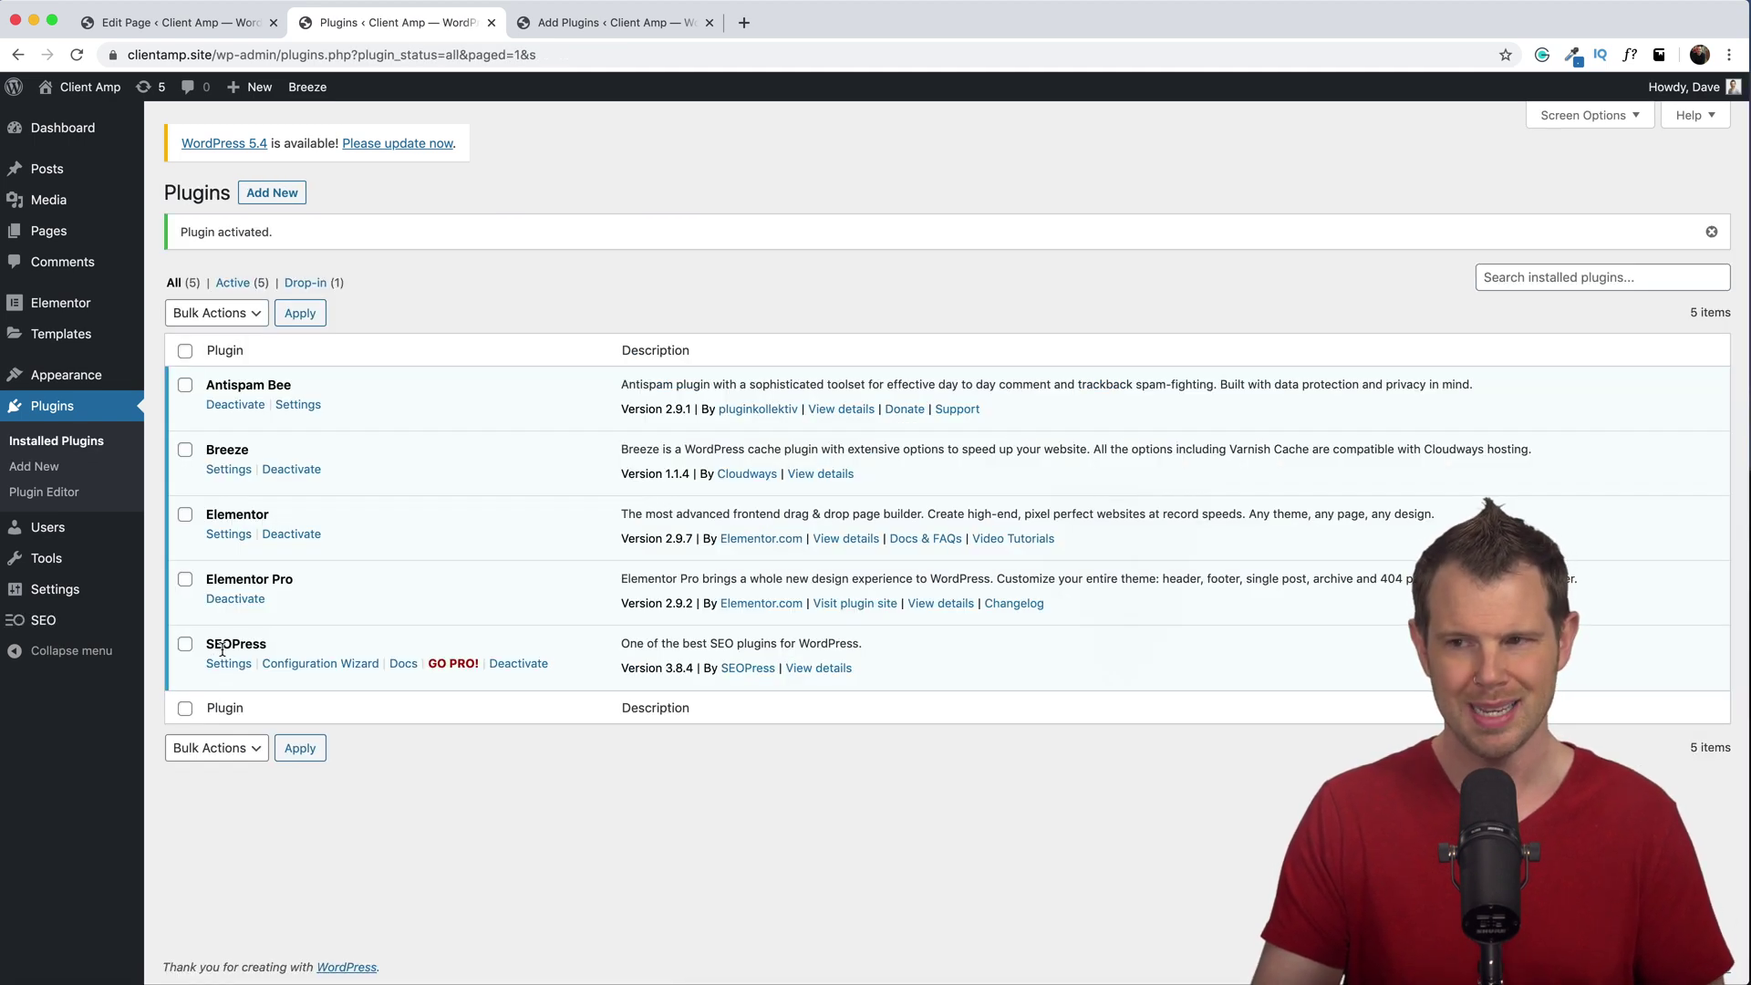
From All Posts, open My First Post in the editor and scroll down to its SEO settings.
mouse_move(55, 235)
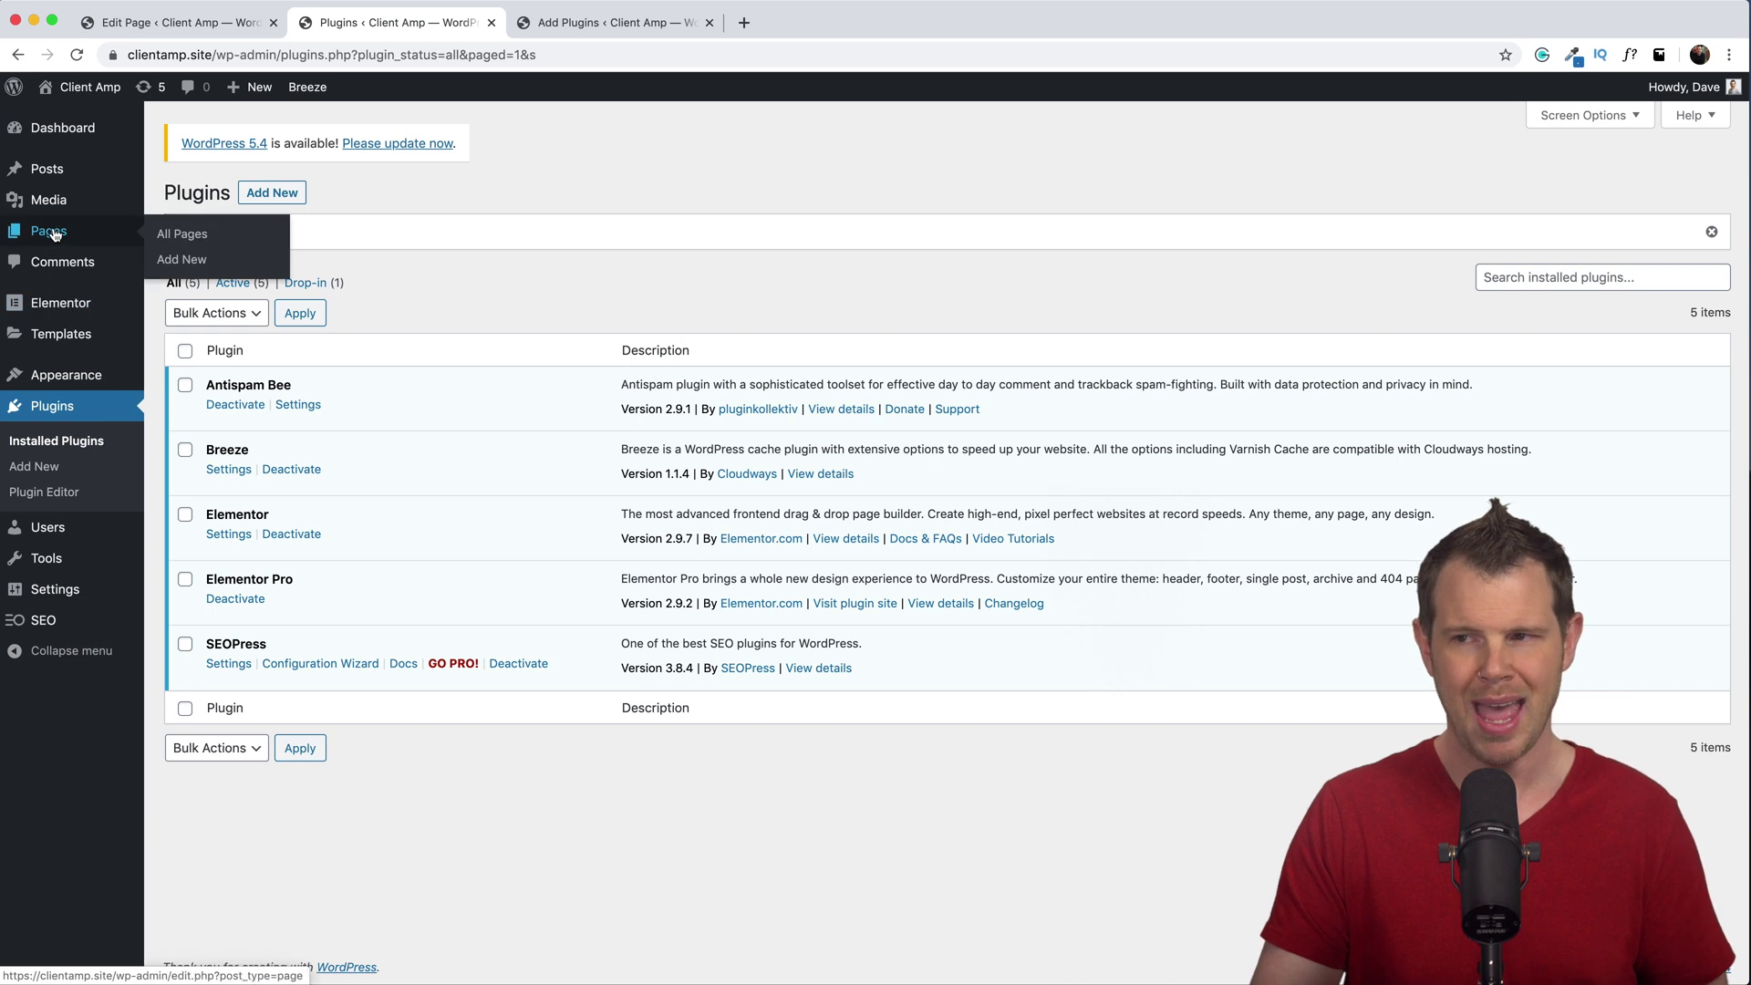
mouse_move(56, 175)
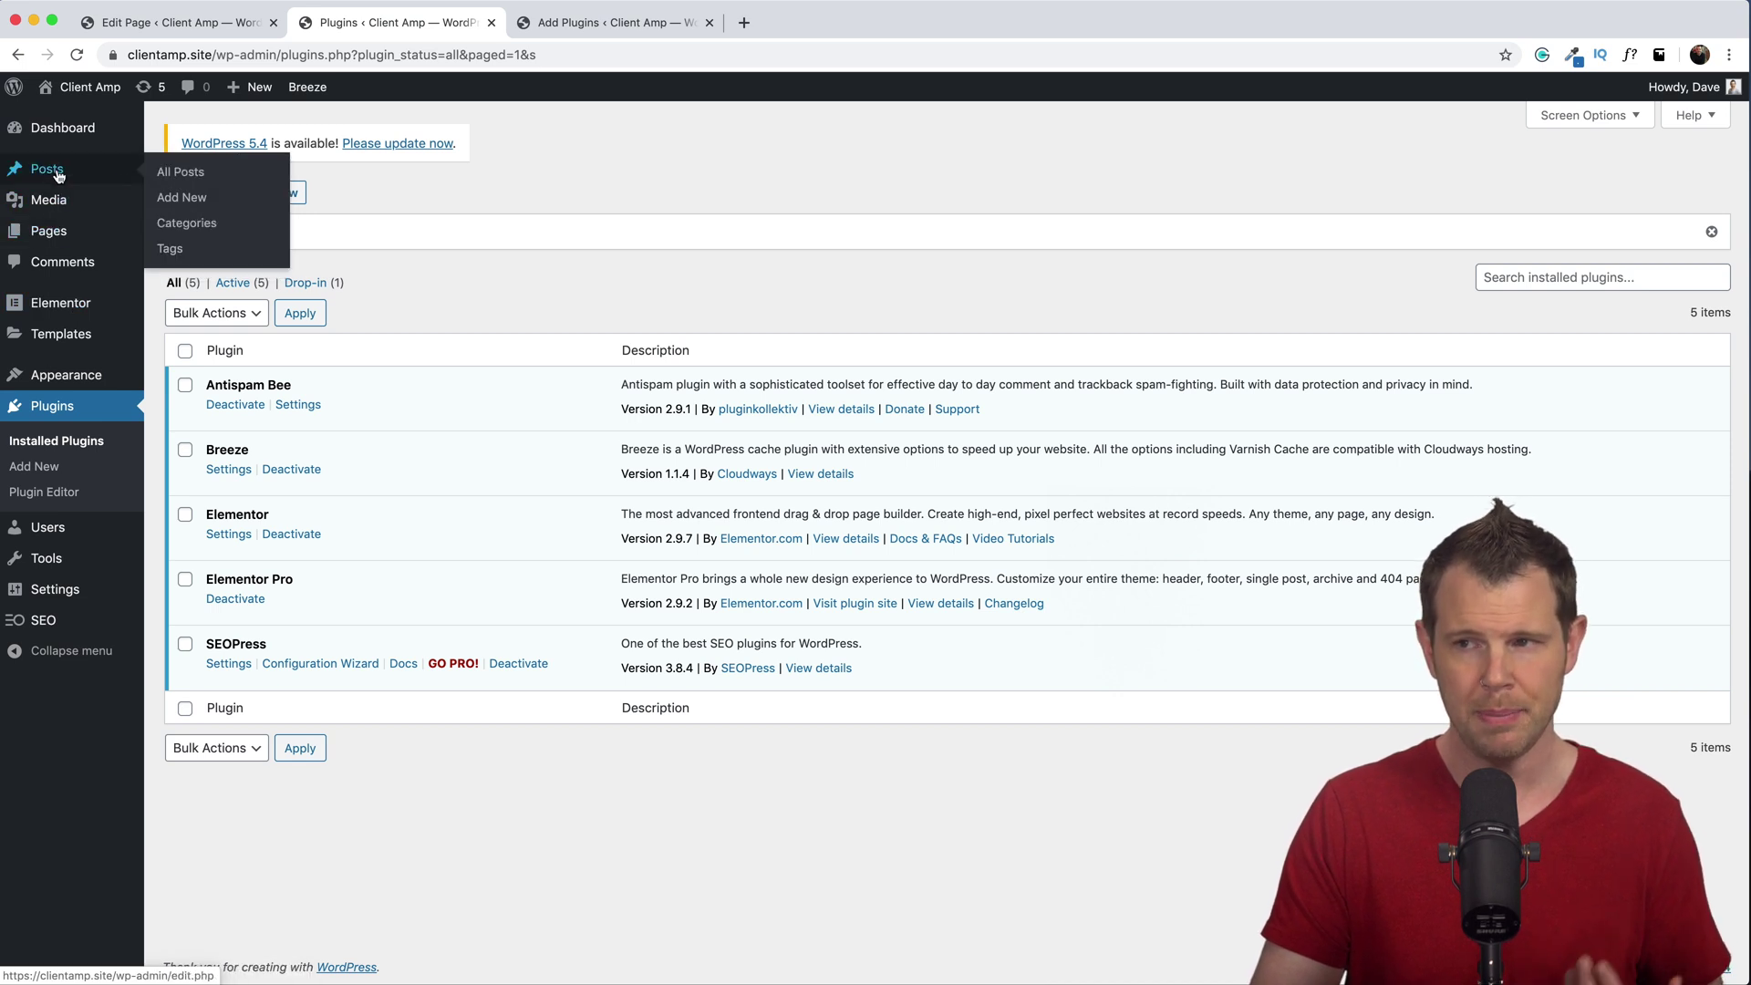
click(157, 174)
mouse_move(263, 345)
click(215, 350)
scroll(1049, 649, down, 10)
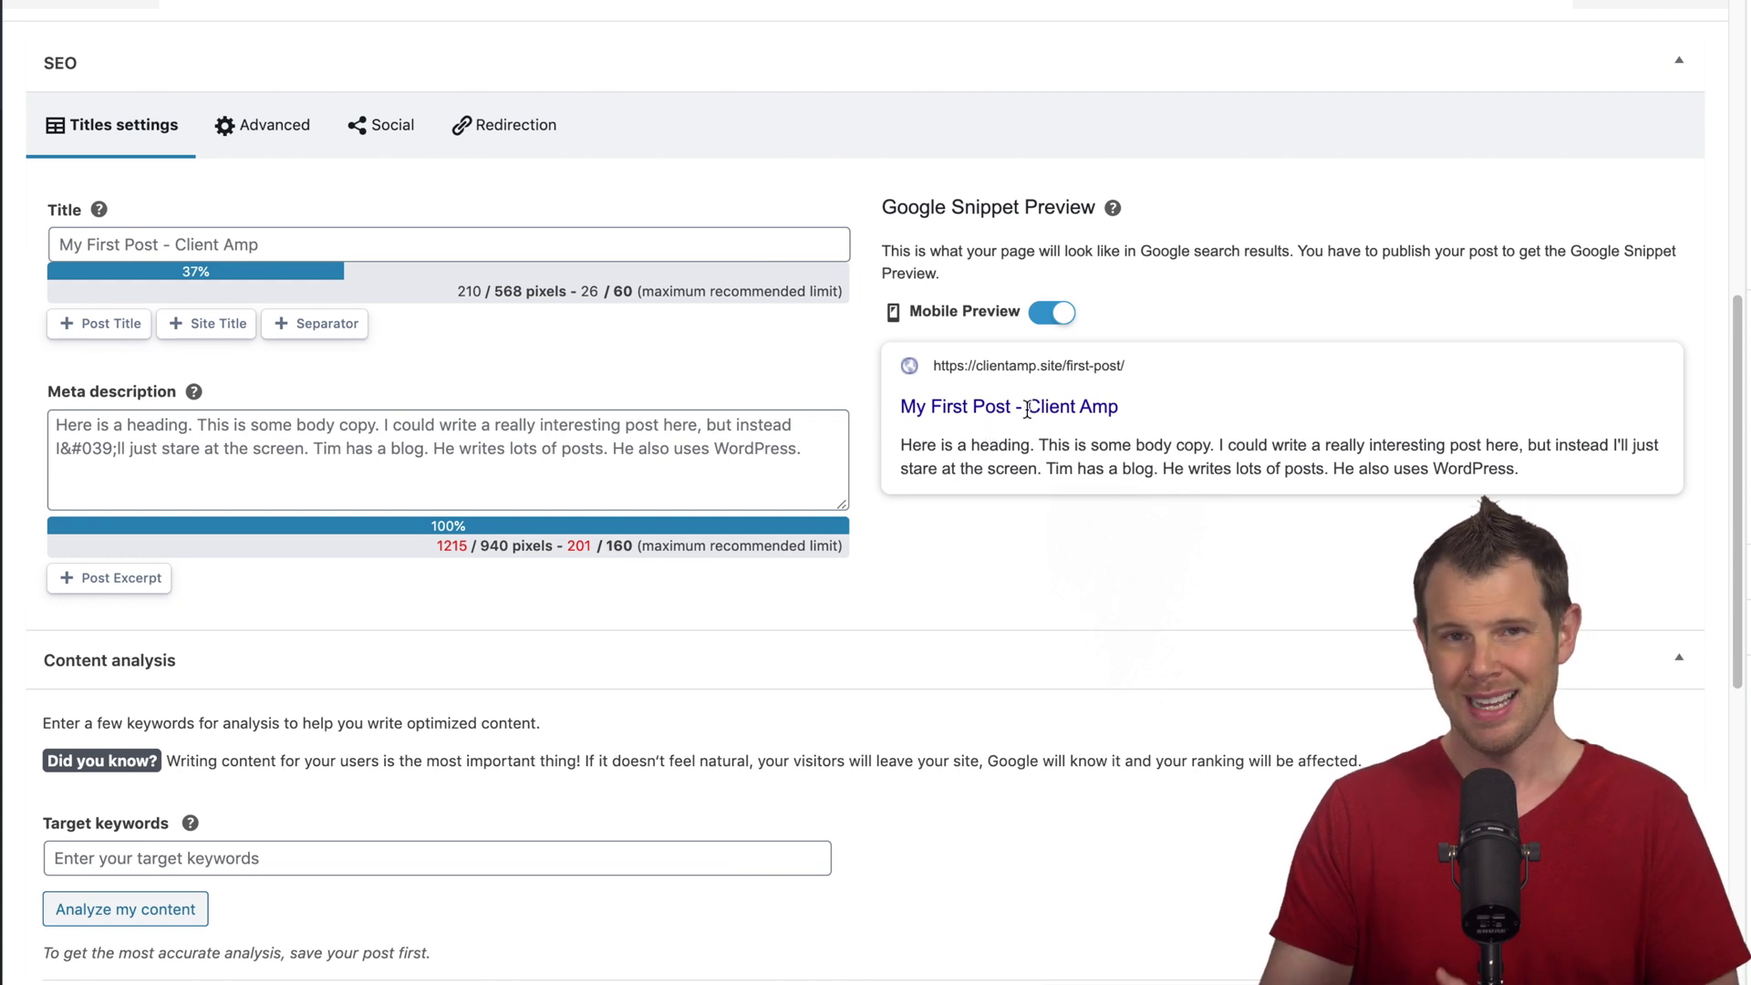
click(267, 244)
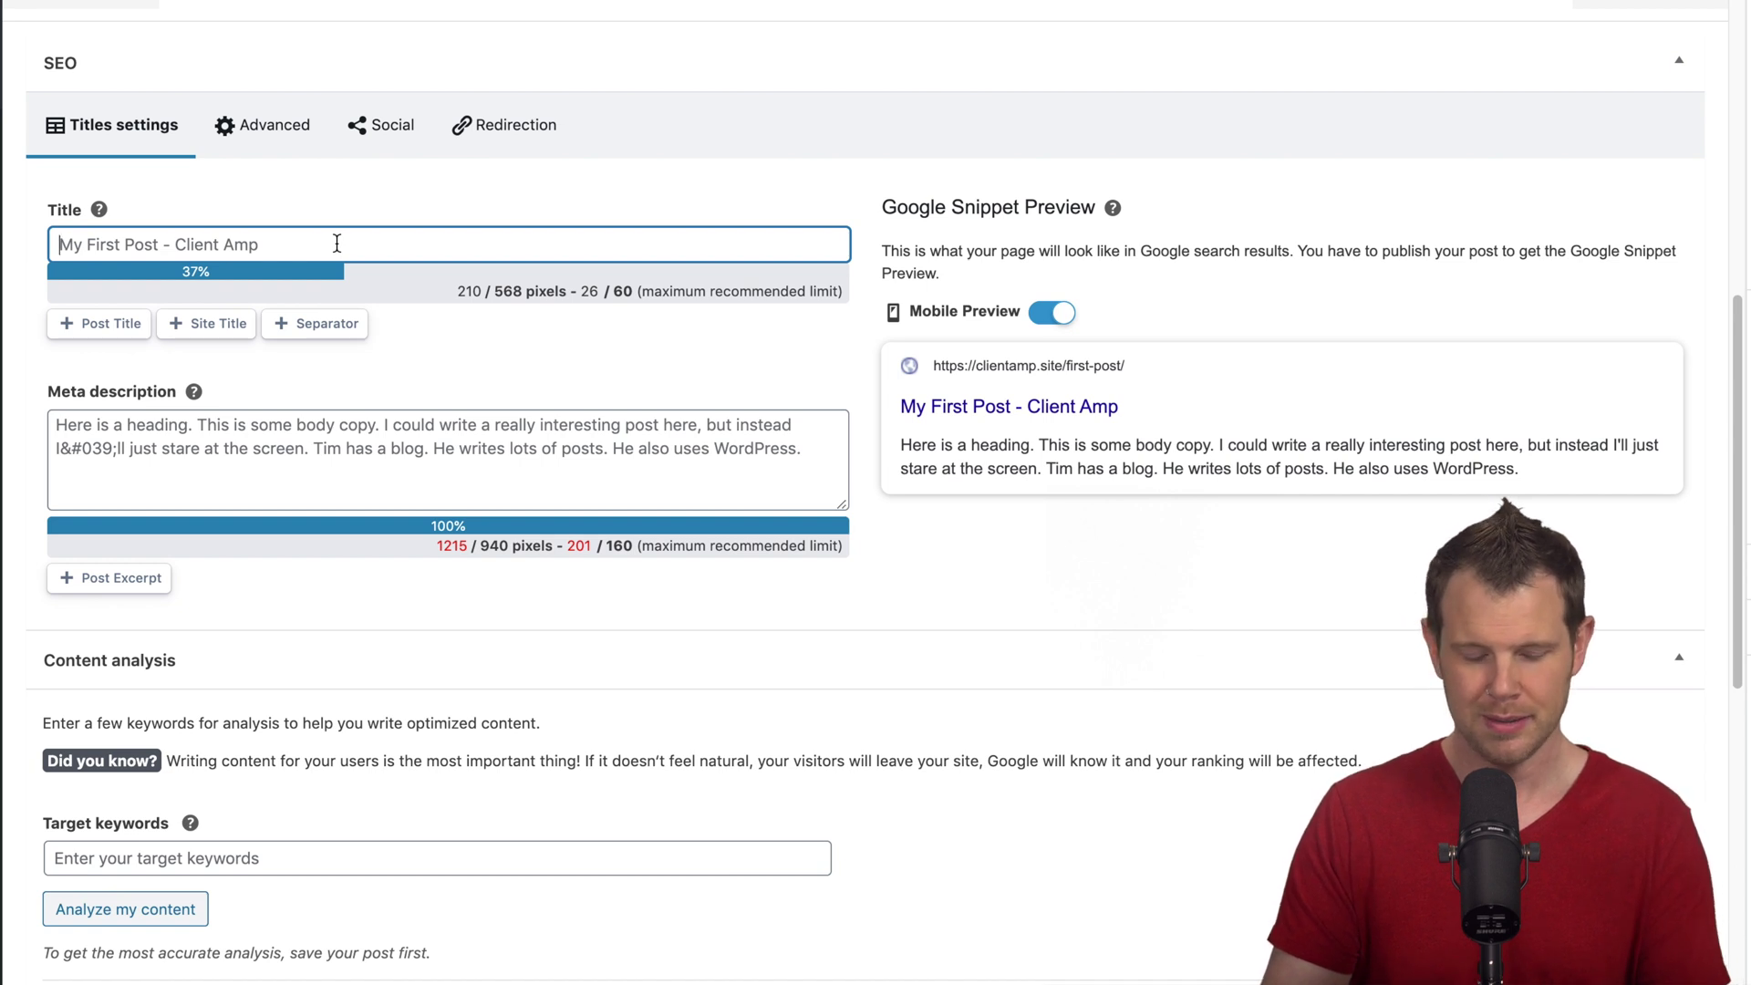
text(My Top 5 Steps To Creating A WordPress Site | Client Amp)
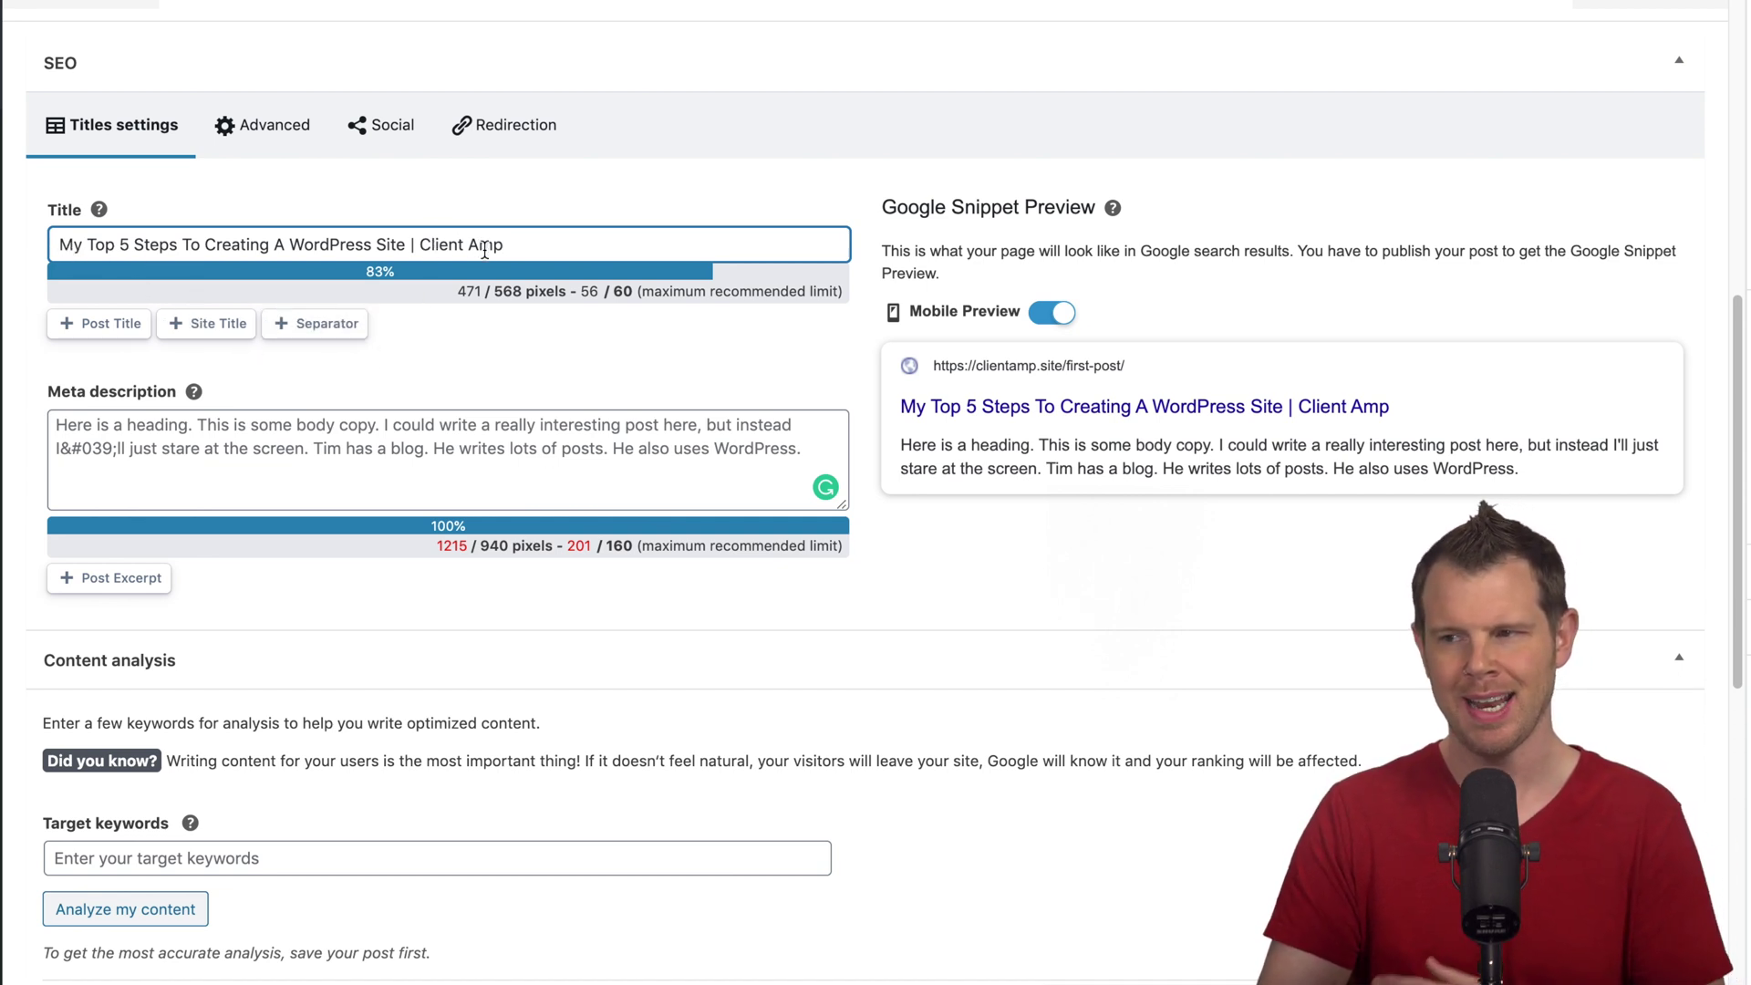
scroll(664, 368, up, 1)
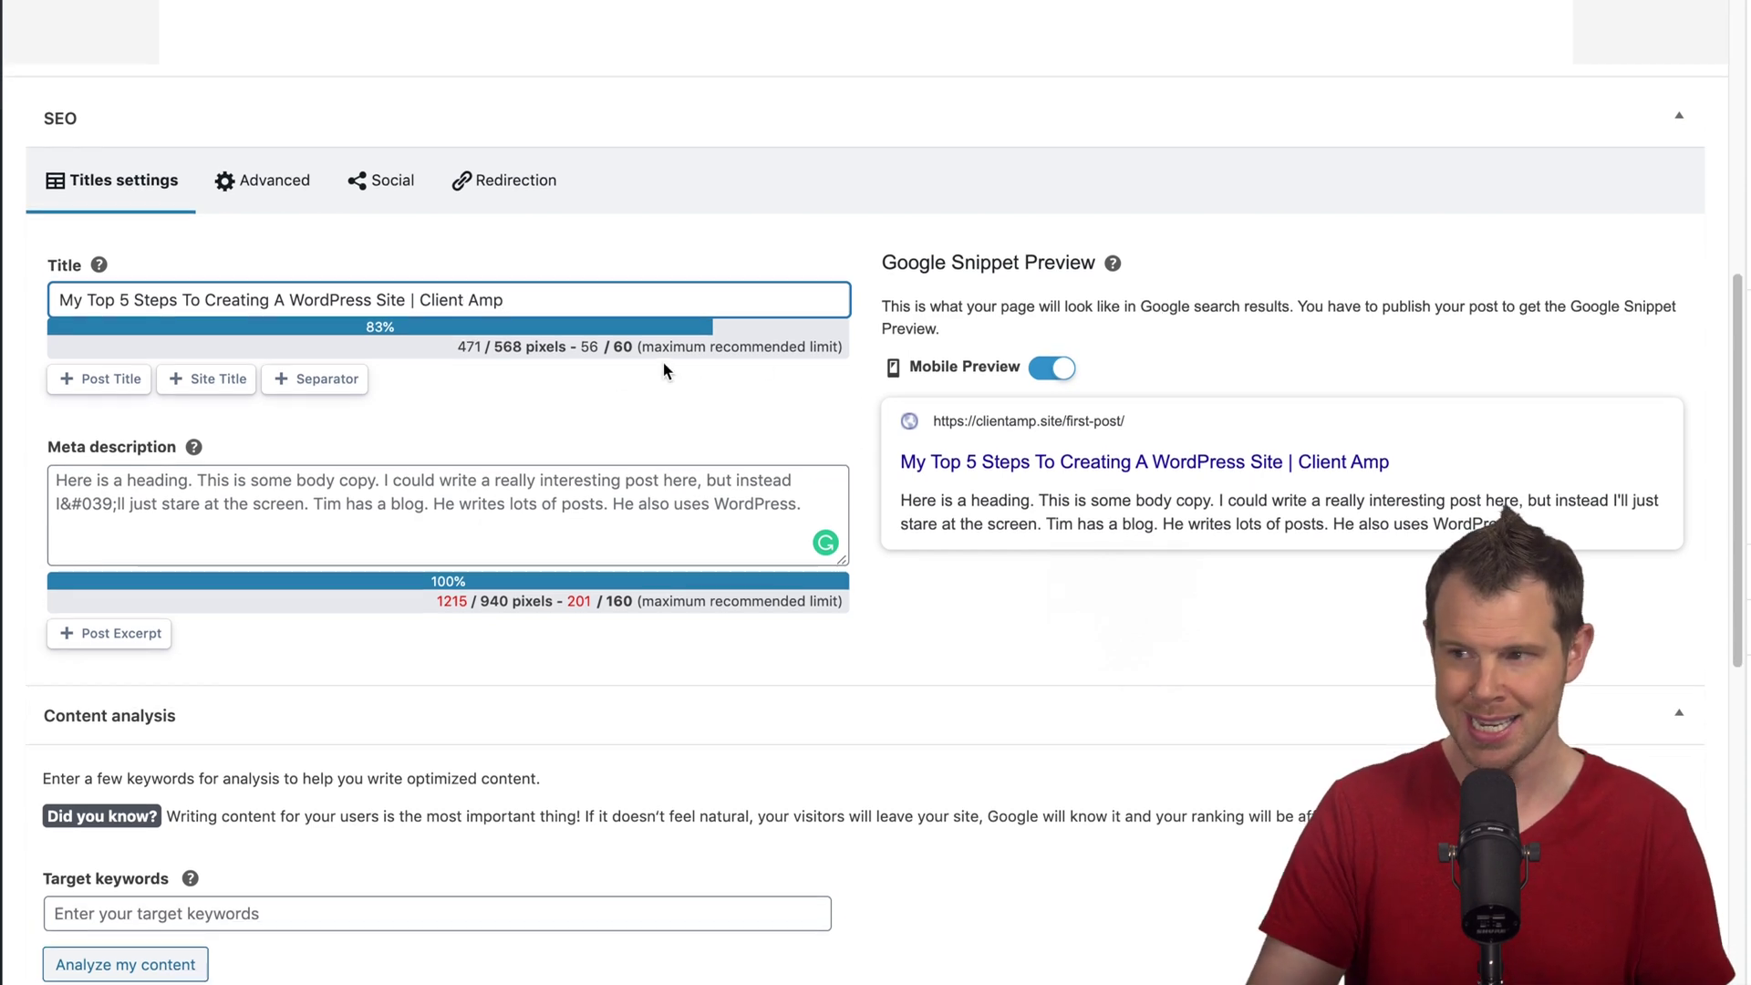
scroll(664, 364, up, 10)
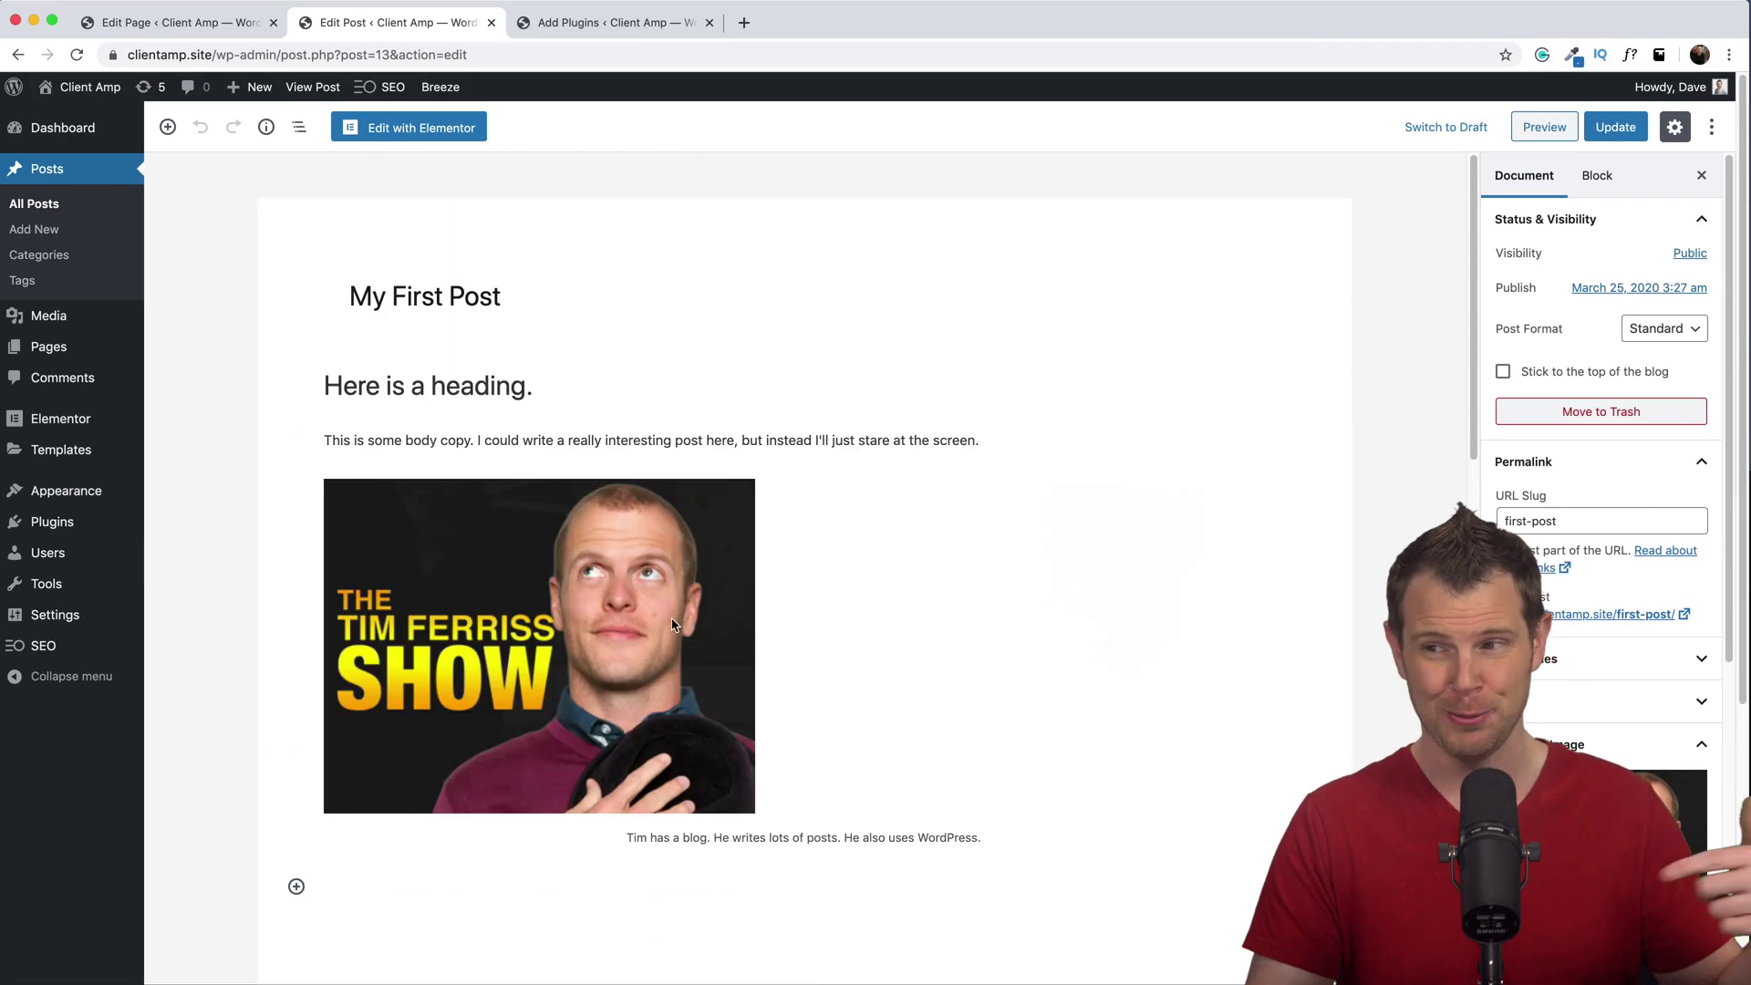
scroll(470, 500, down, 4)
scroll(456, 566, down, 4)
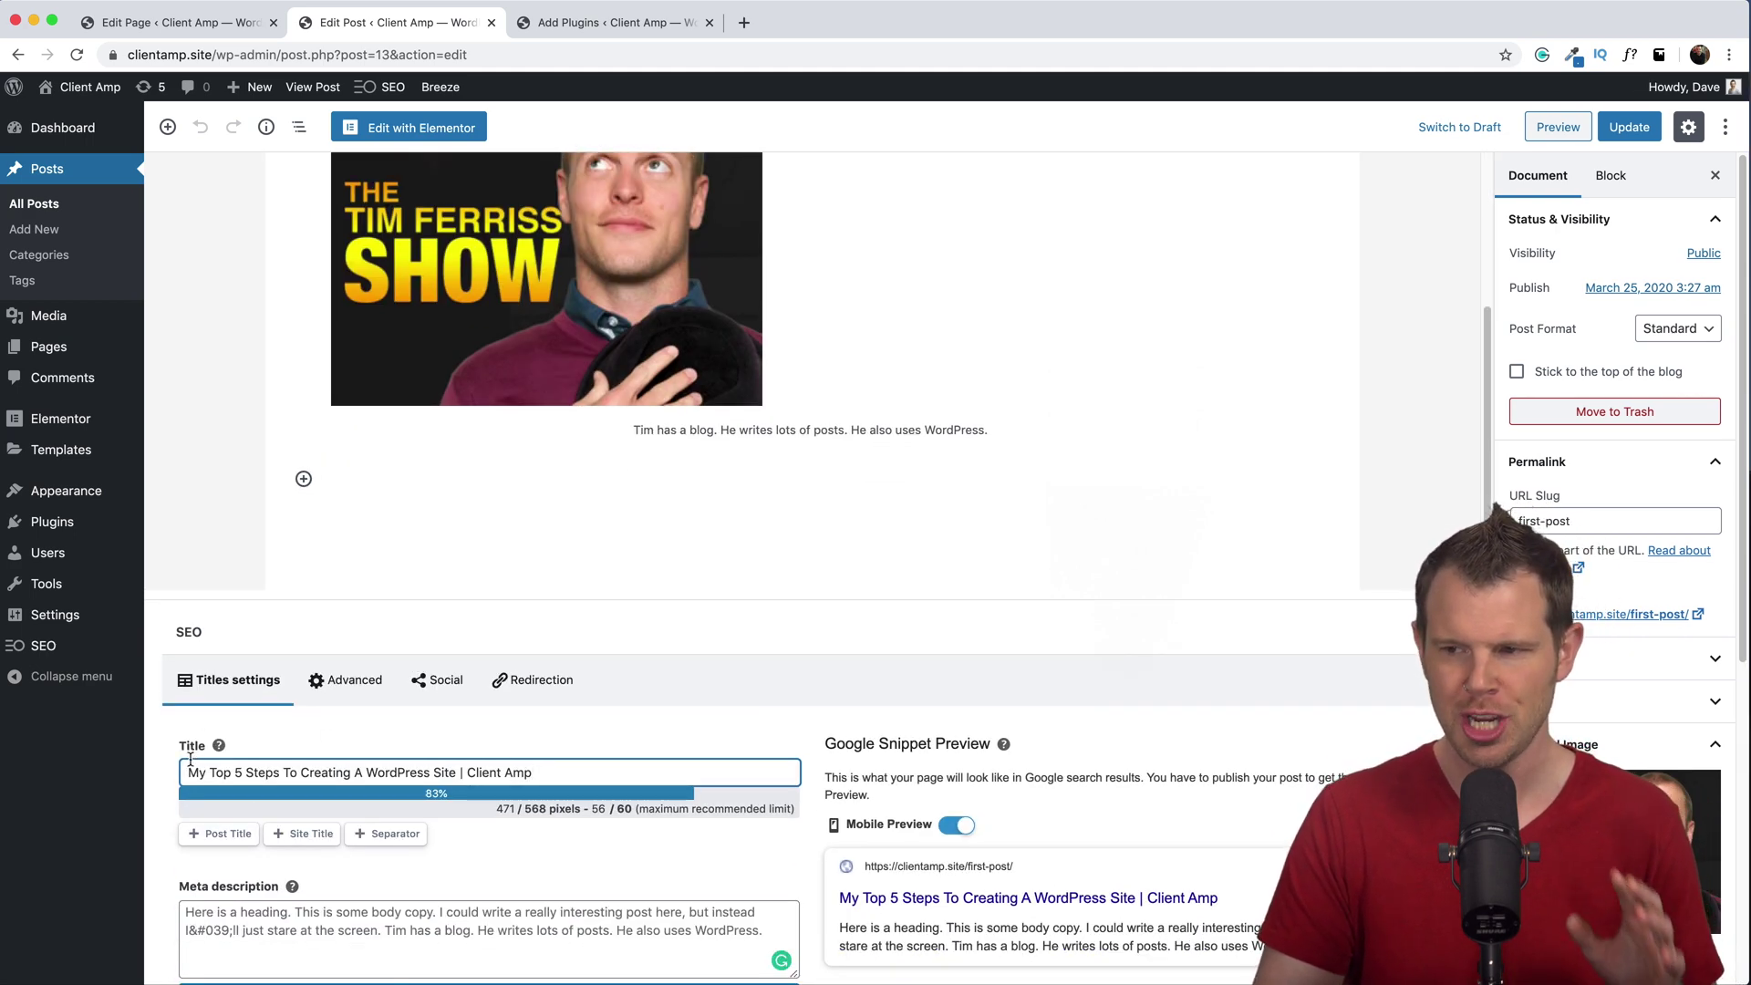
scroll(415, 707, up, 8)
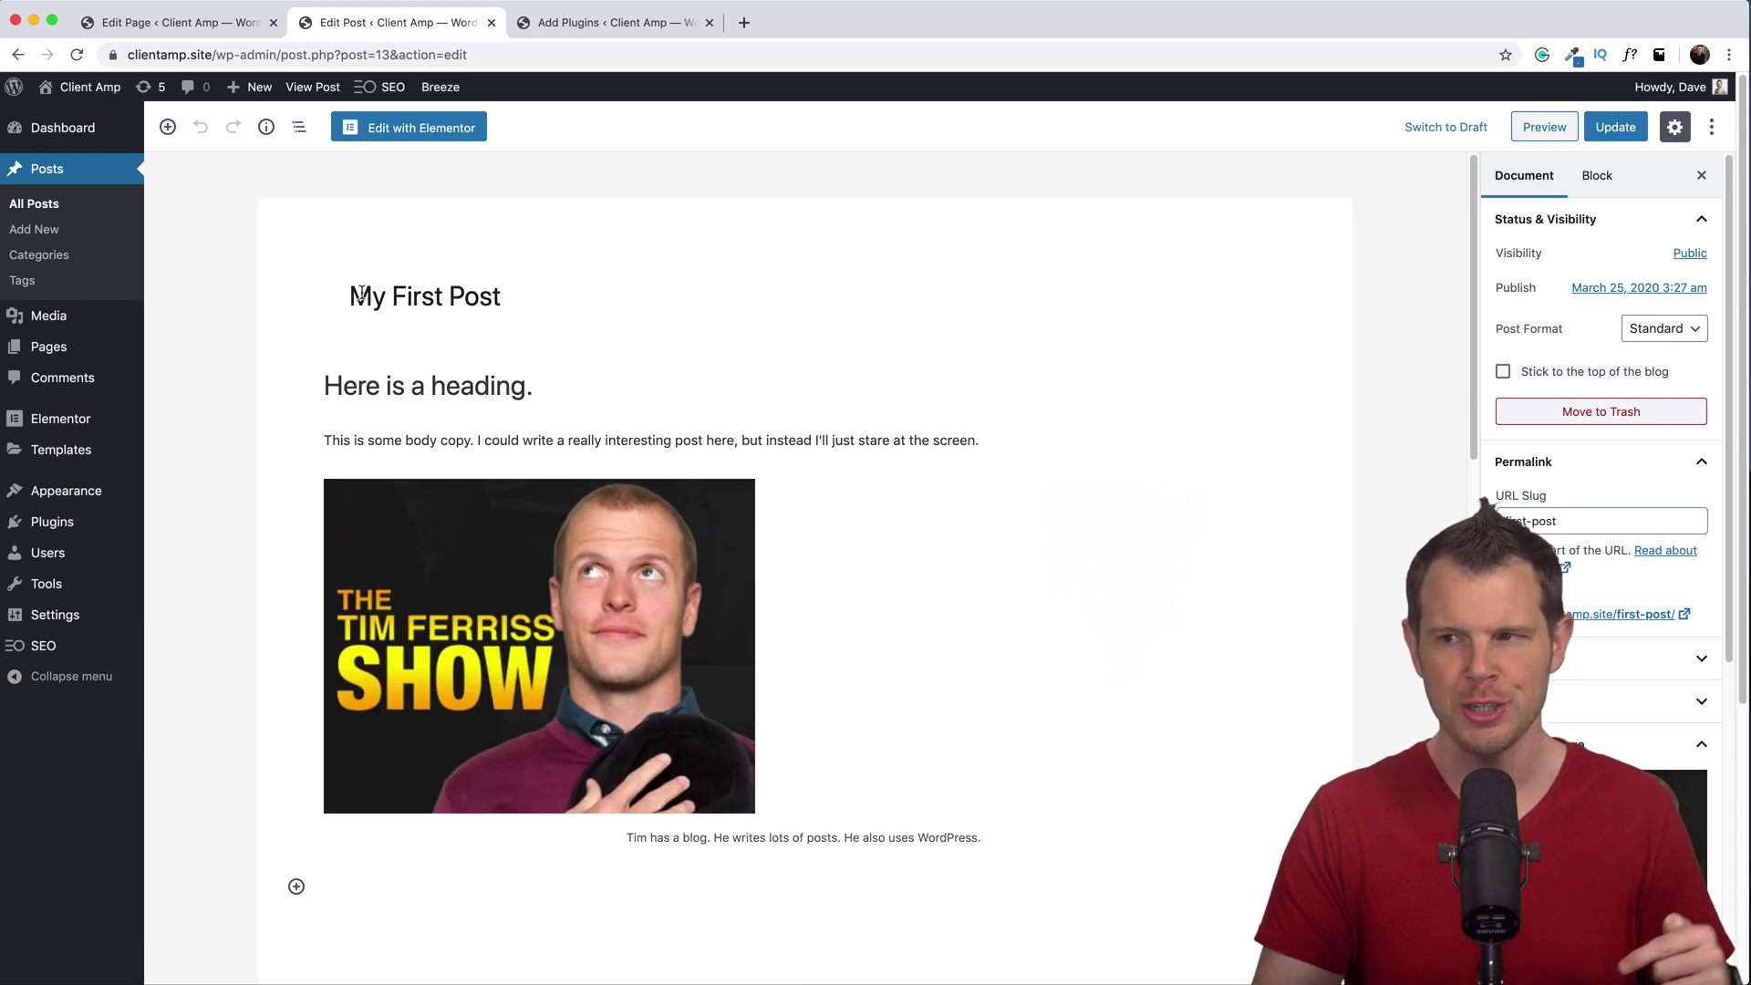
click(396, 284)
scroll(396, 285, down, 5)
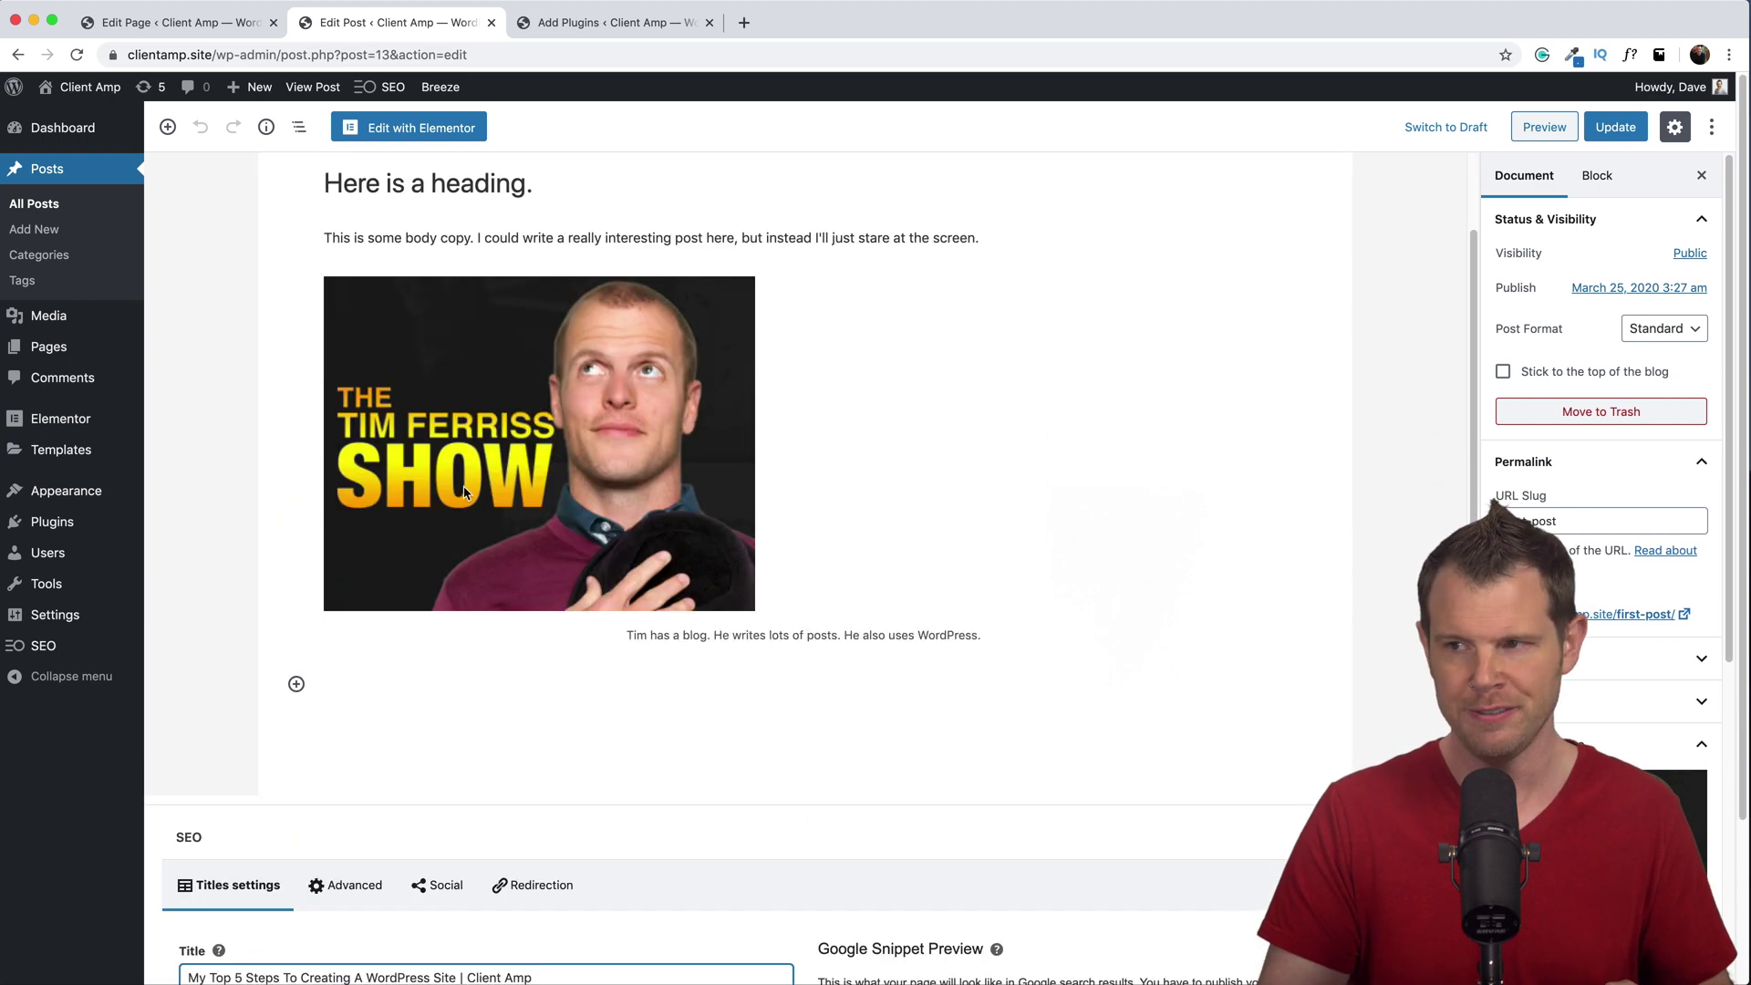
scroll(866, 820, down, 2)
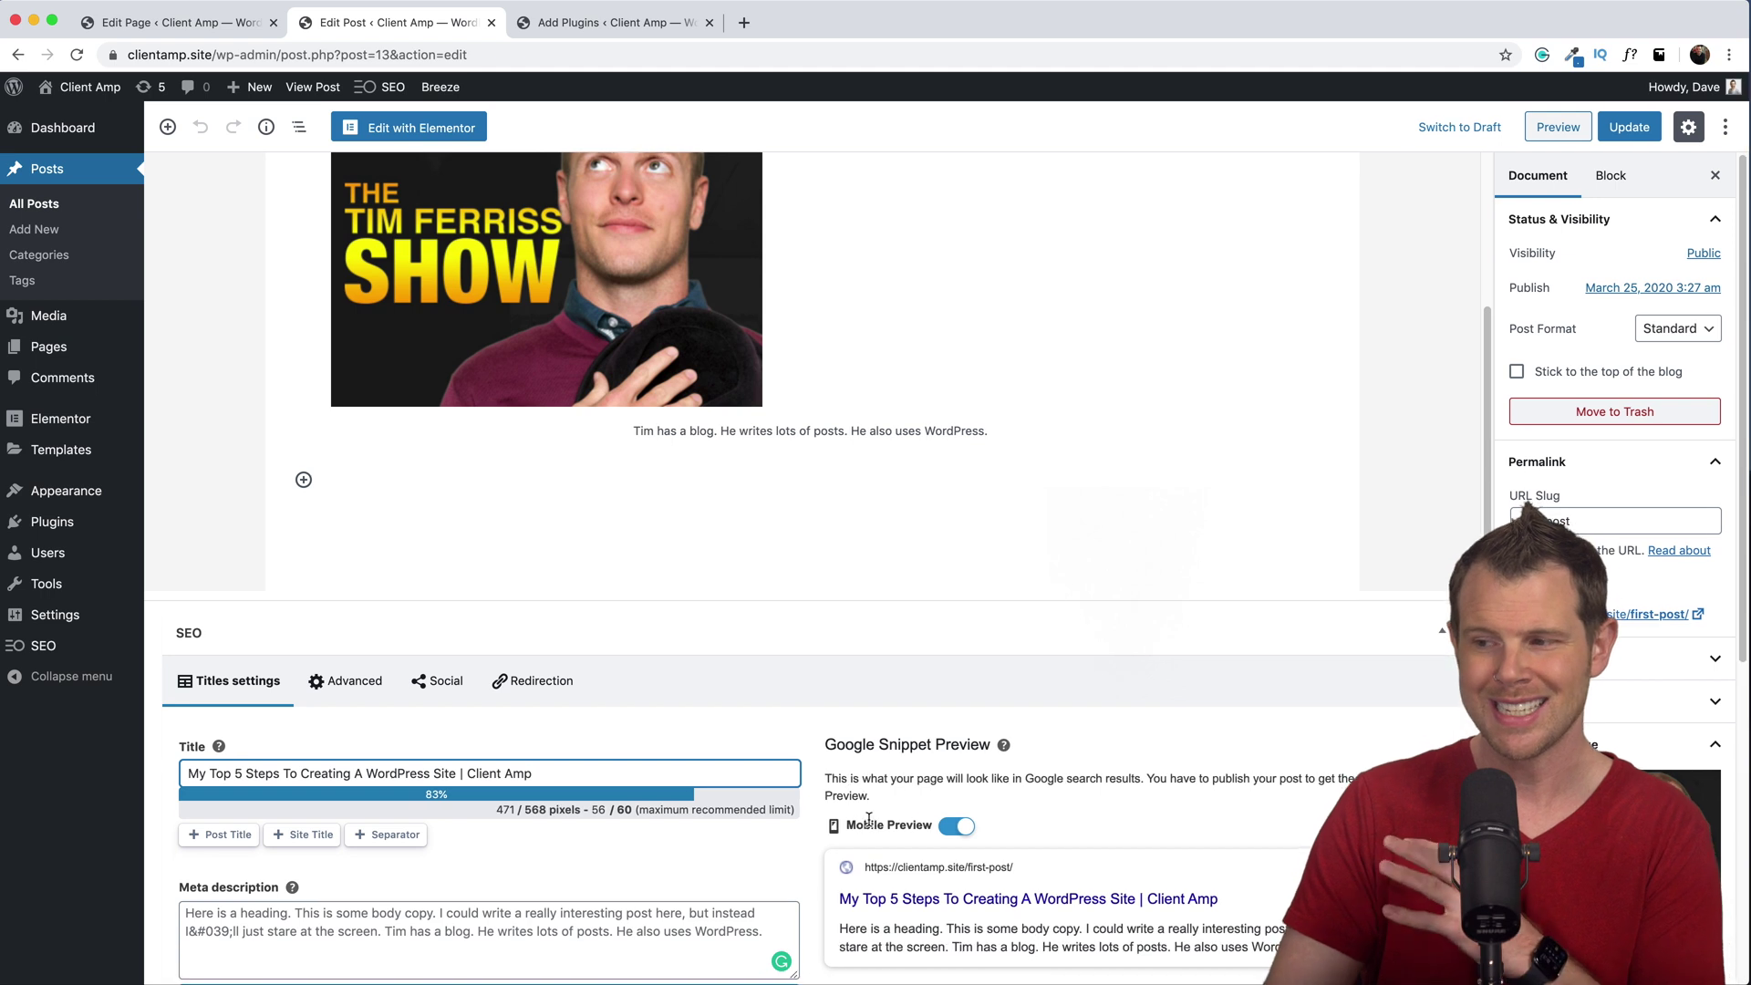
scroll(993, 844, down, 1)
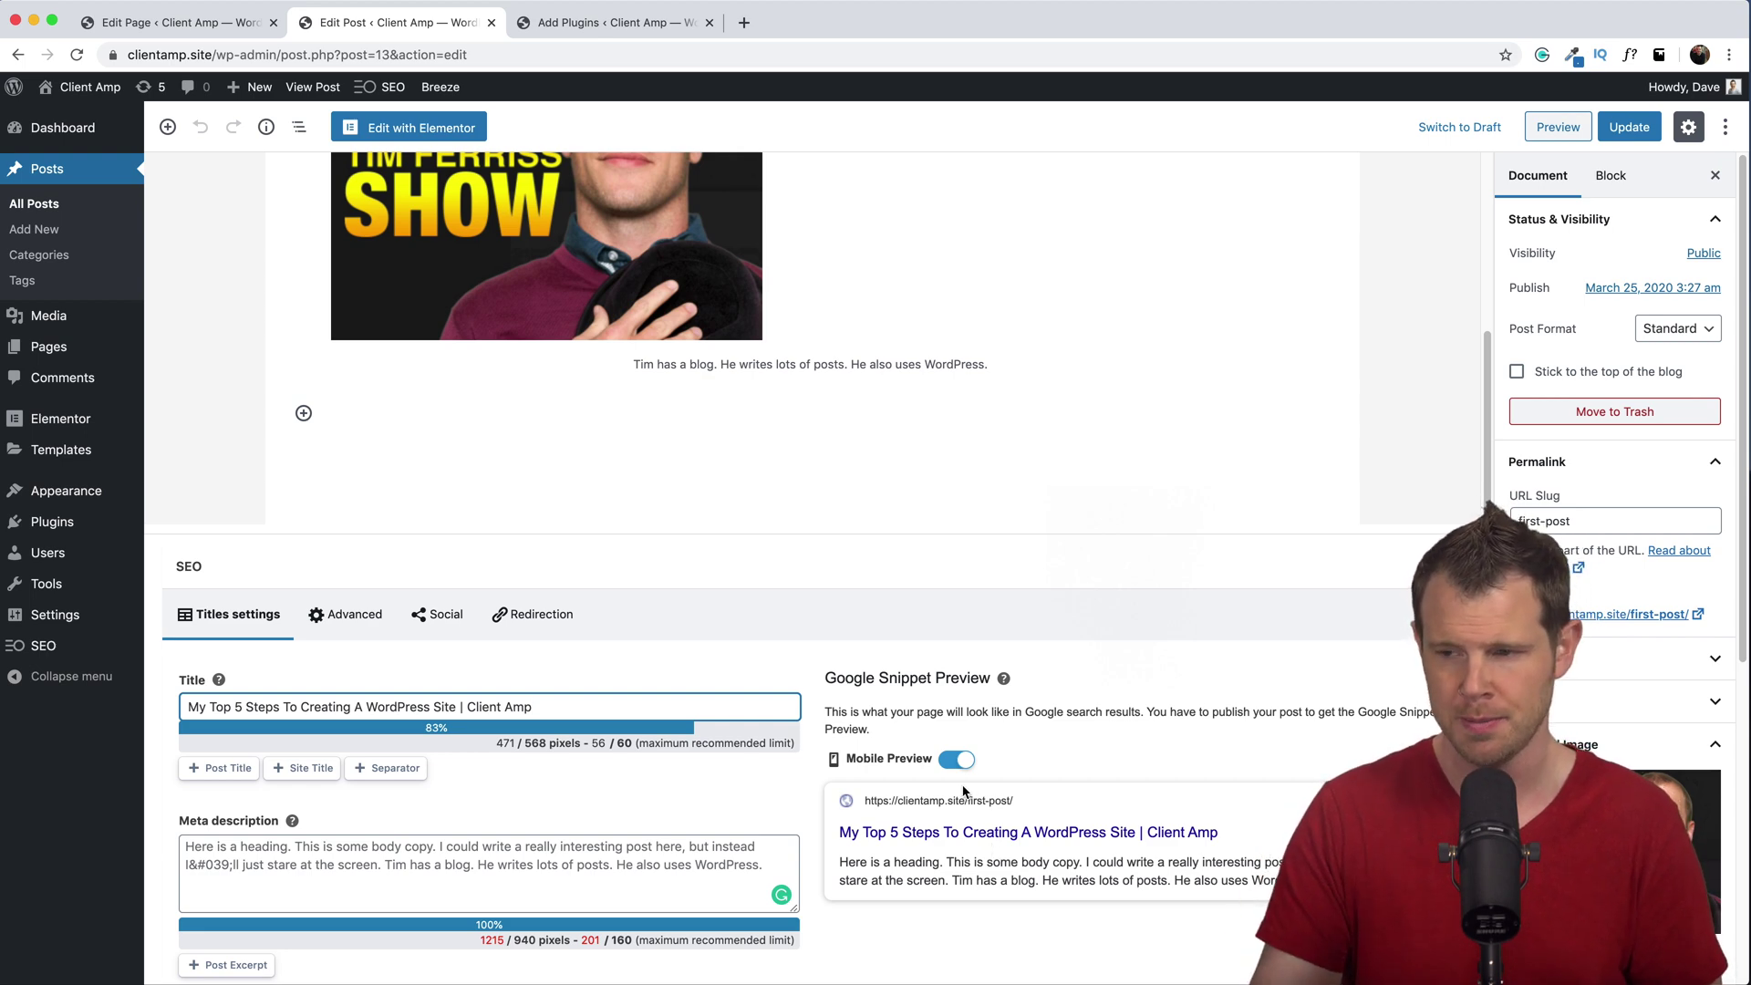
scroll(993, 848, down, 3)
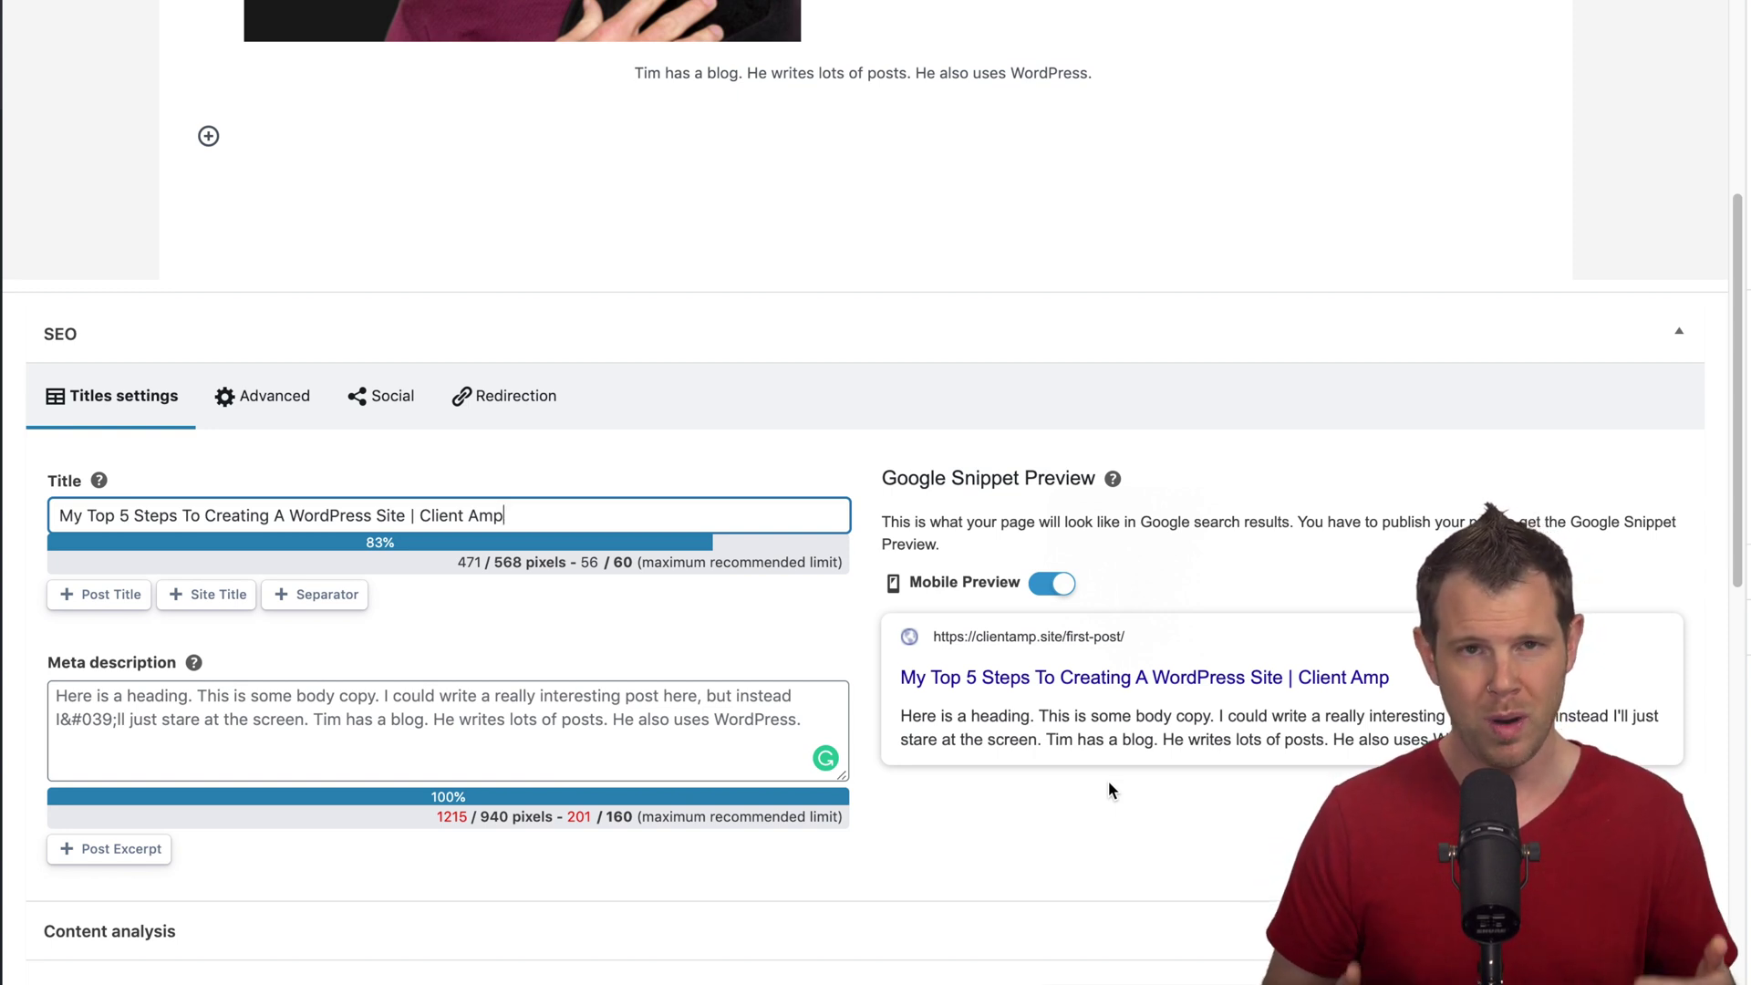
scroll(1108, 780, down, 9)
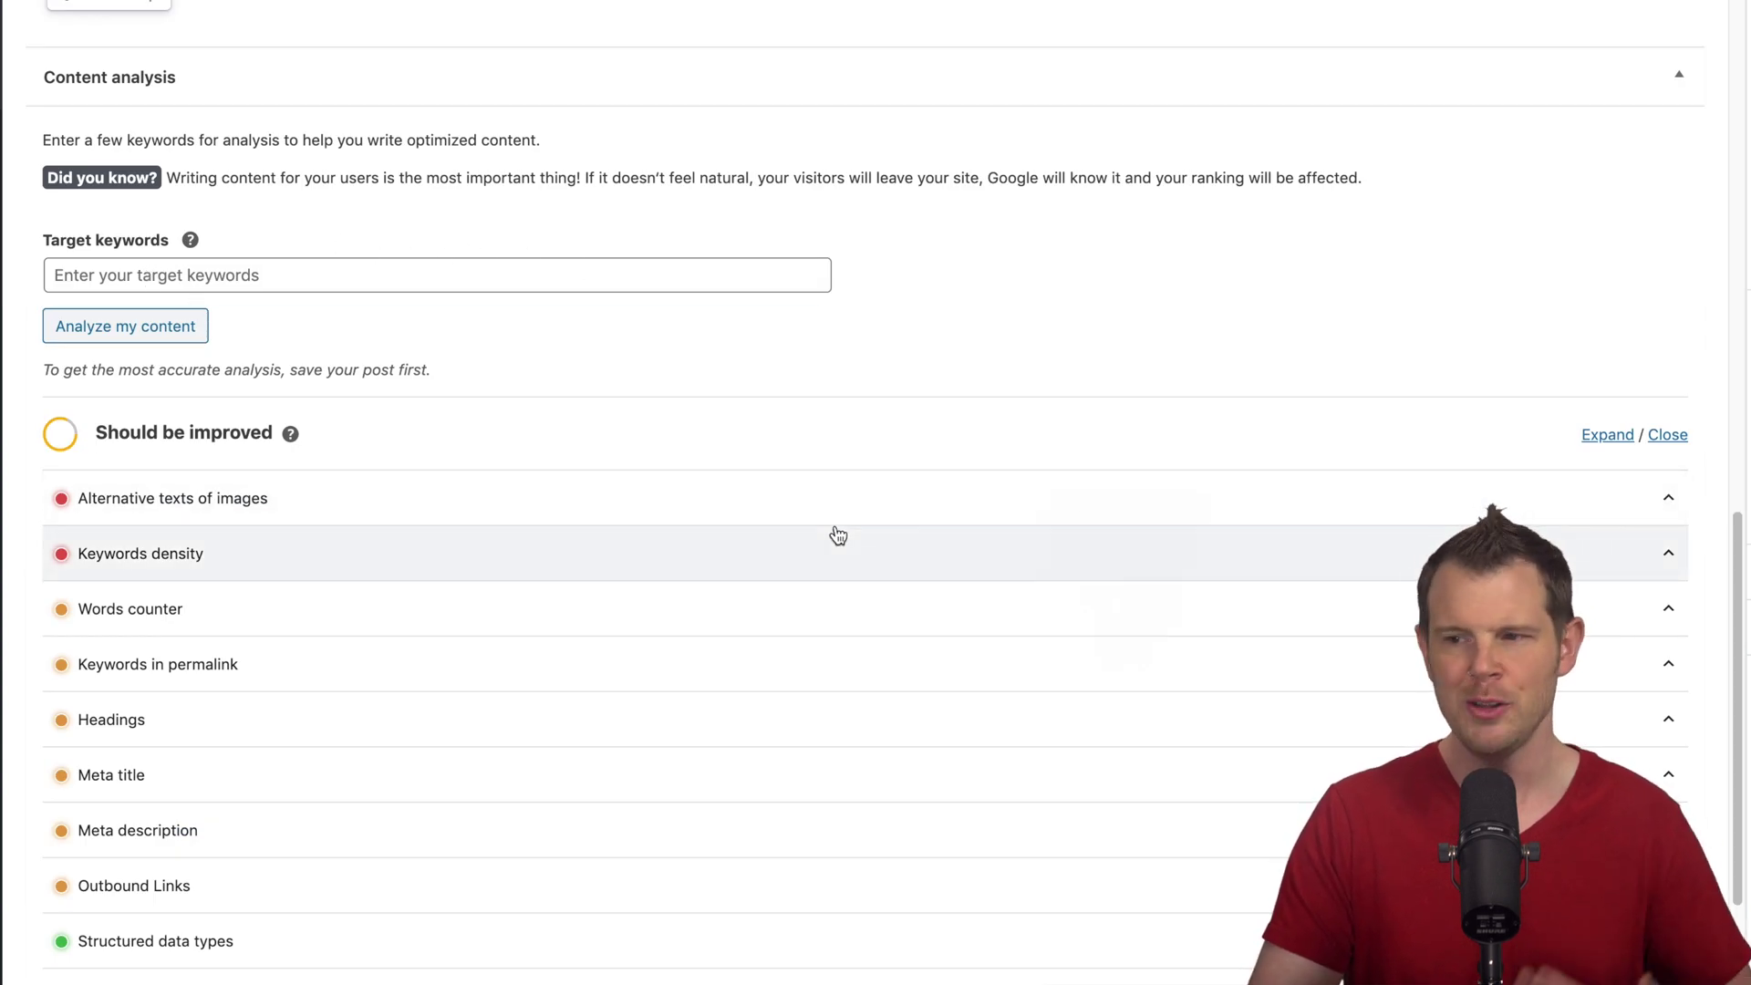
Scroll down through the SEO Content analysis section of the post editor.
scroll(838, 535, down, 1)
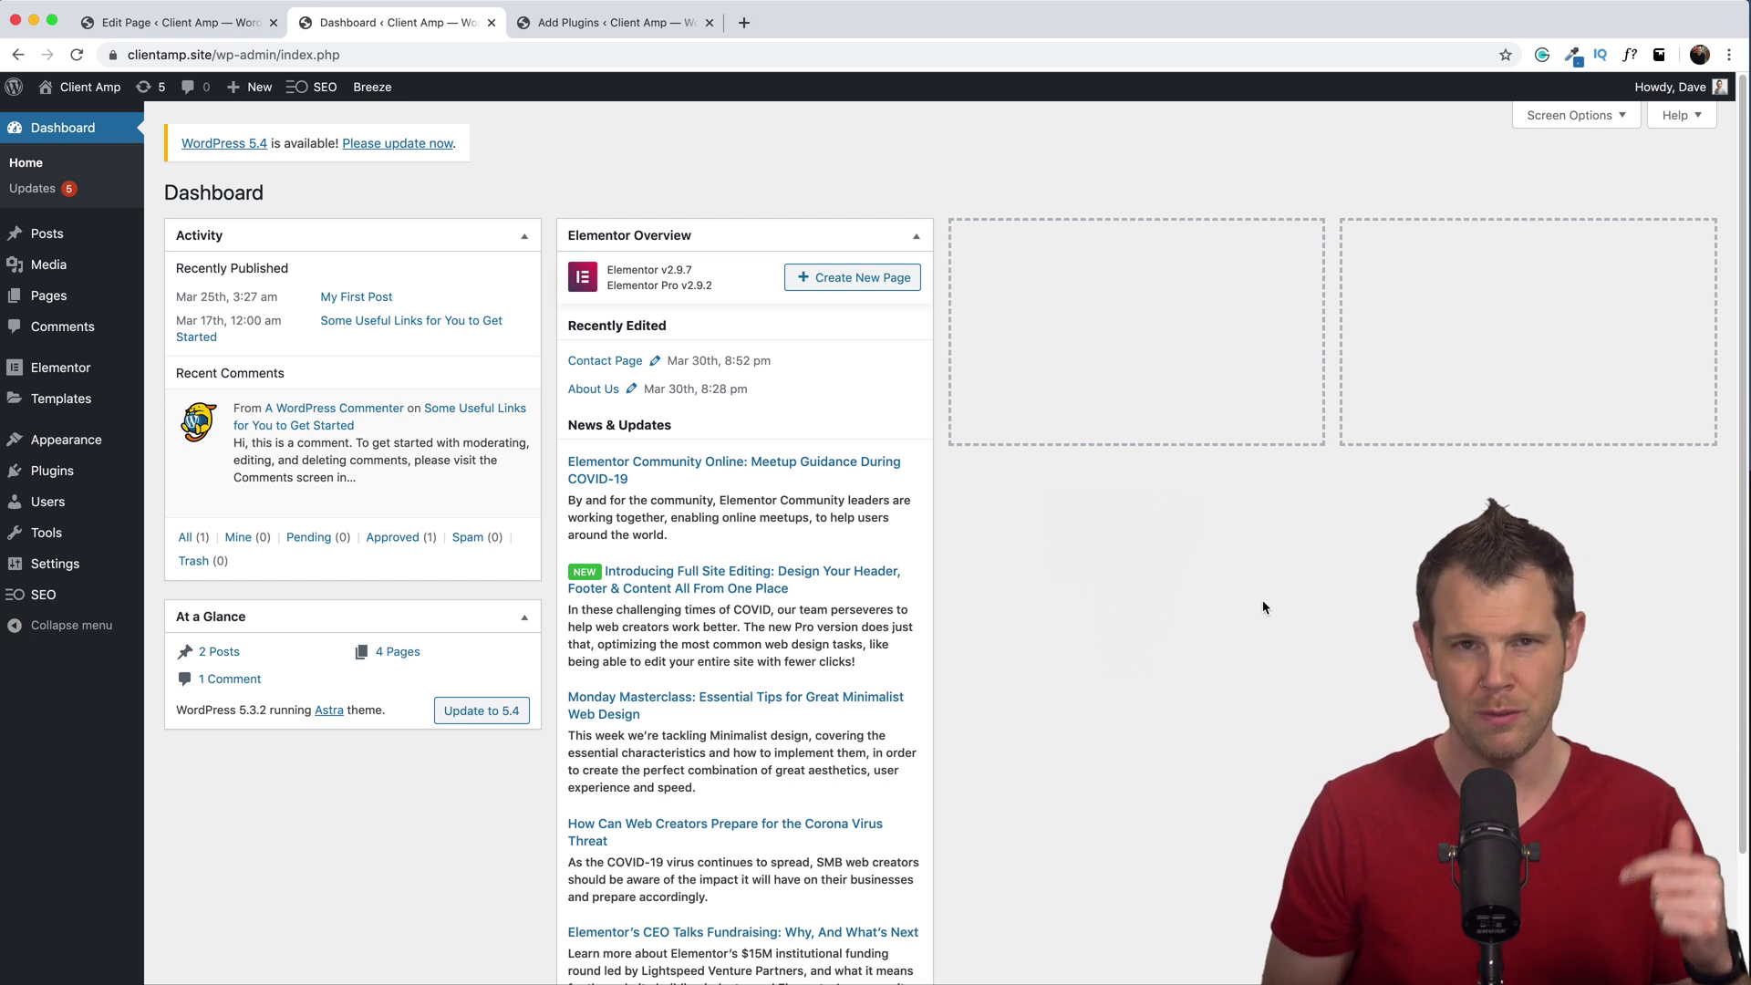
Search the Add Plugins directory for 'SMTP'.
mouse_move(52, 470)
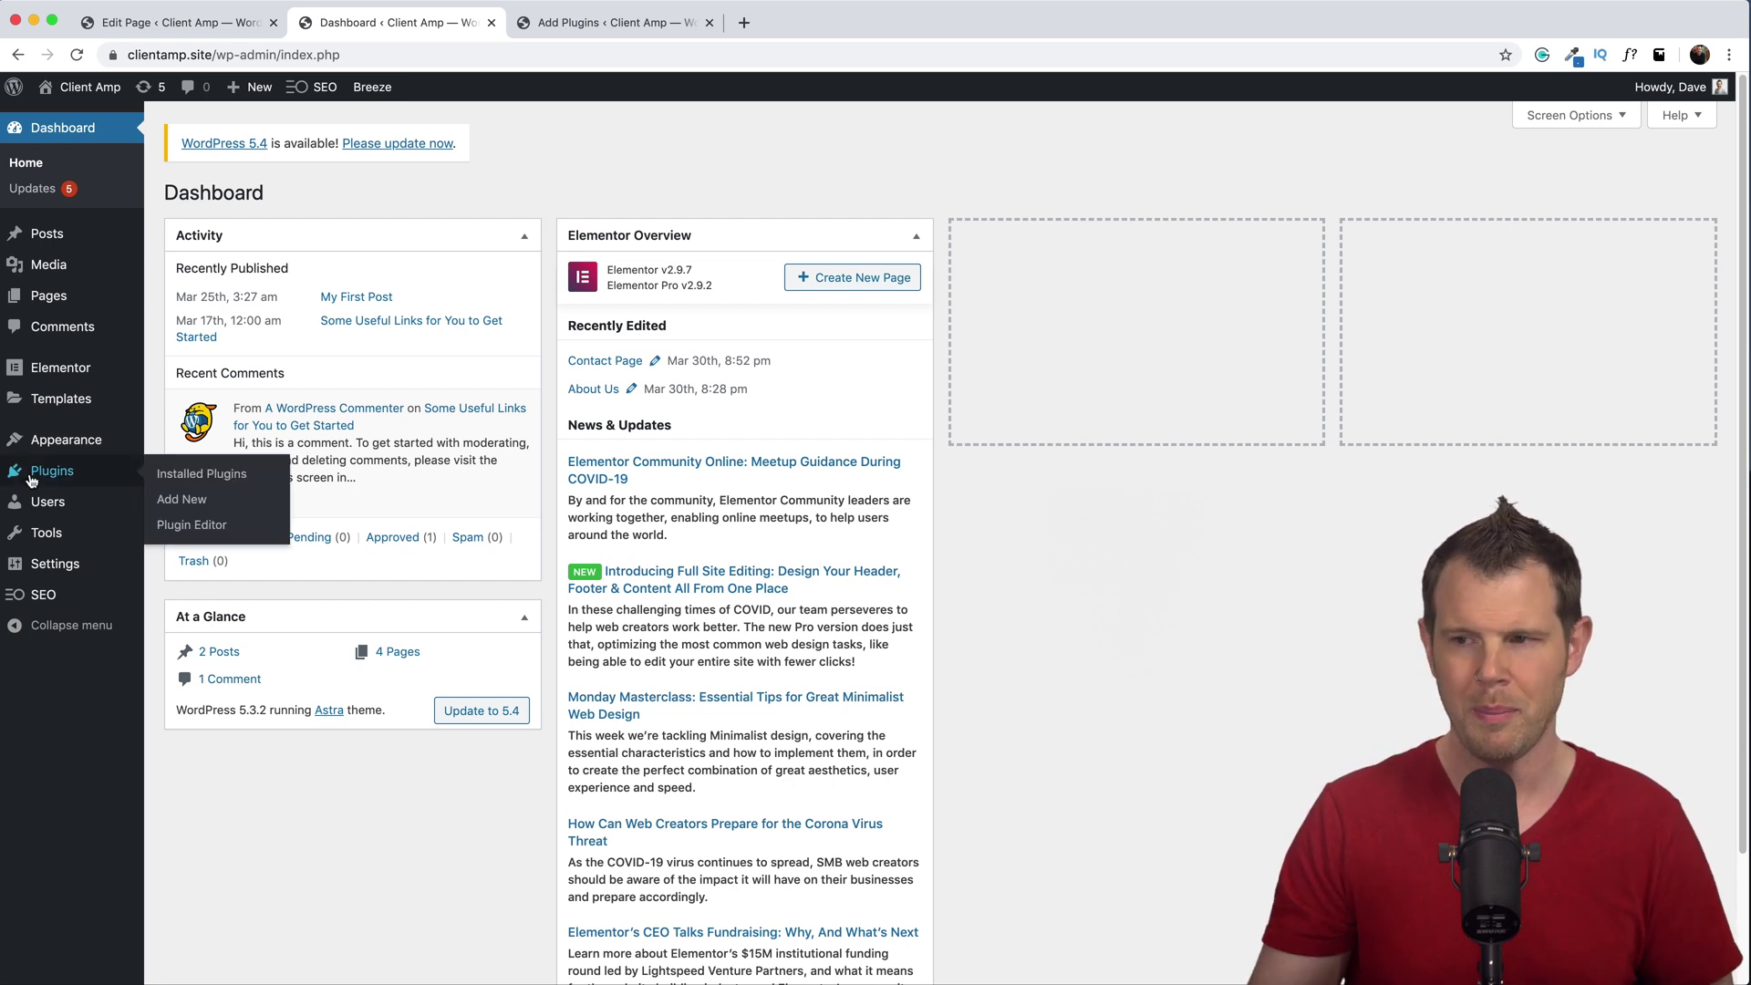
click(187, 504)
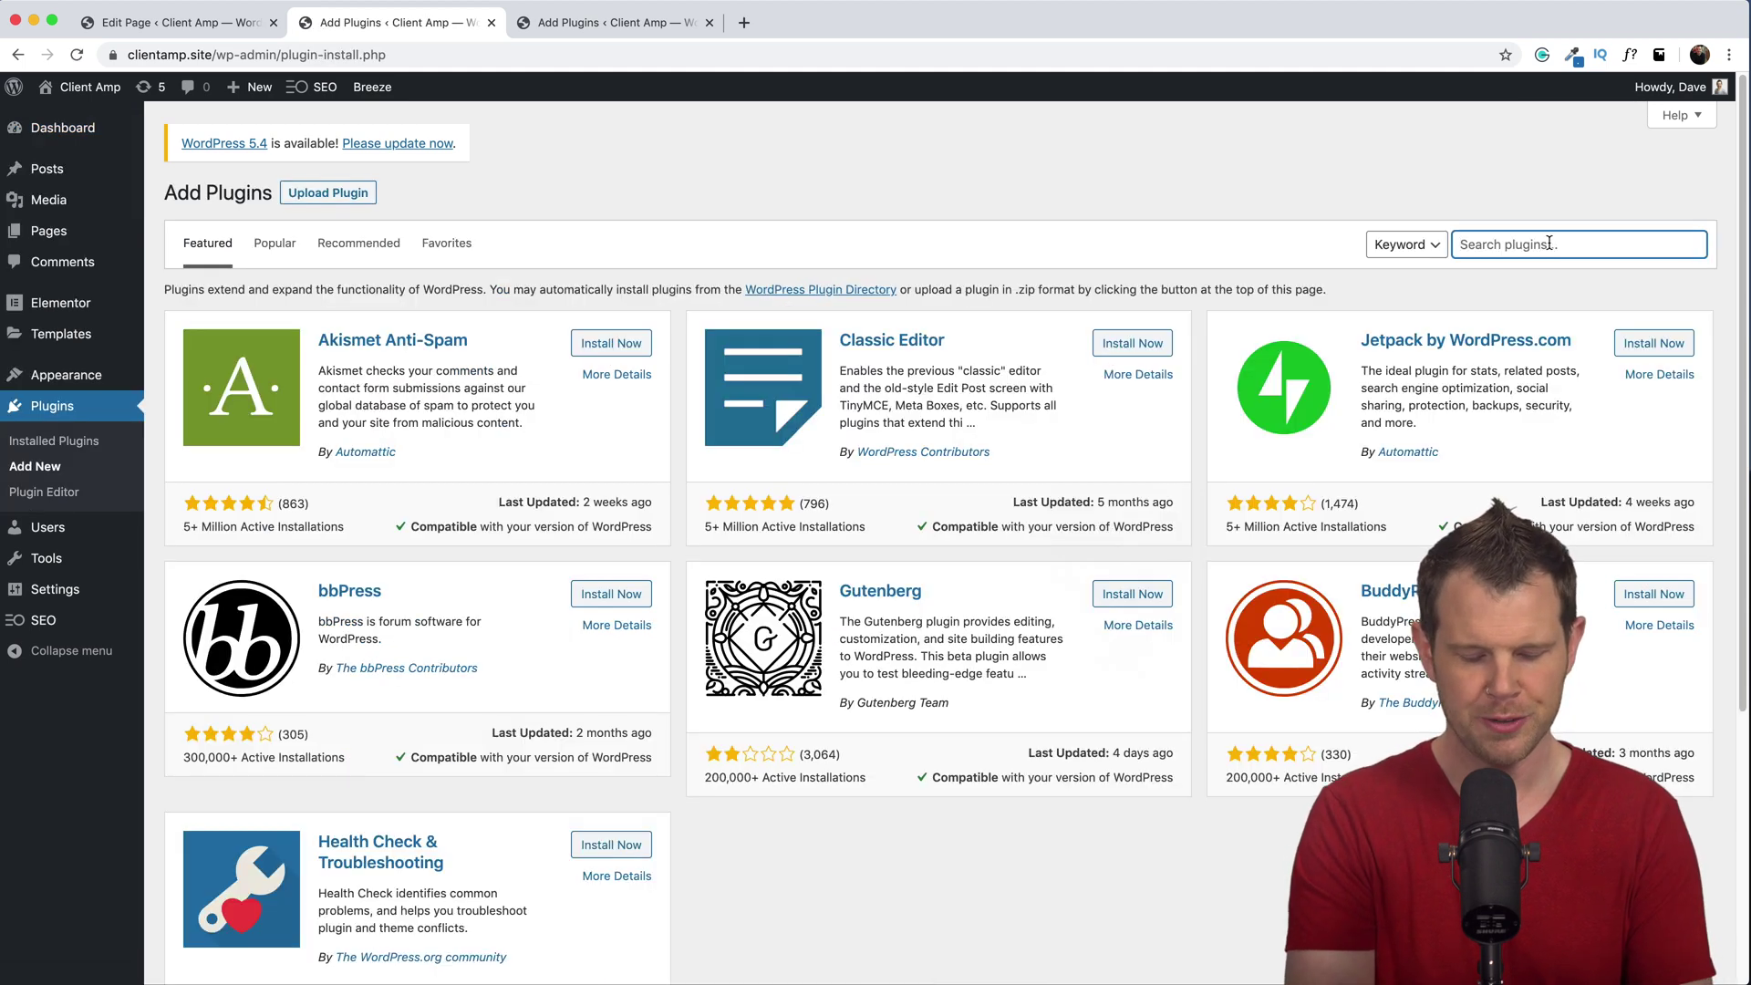
text(SMTP)
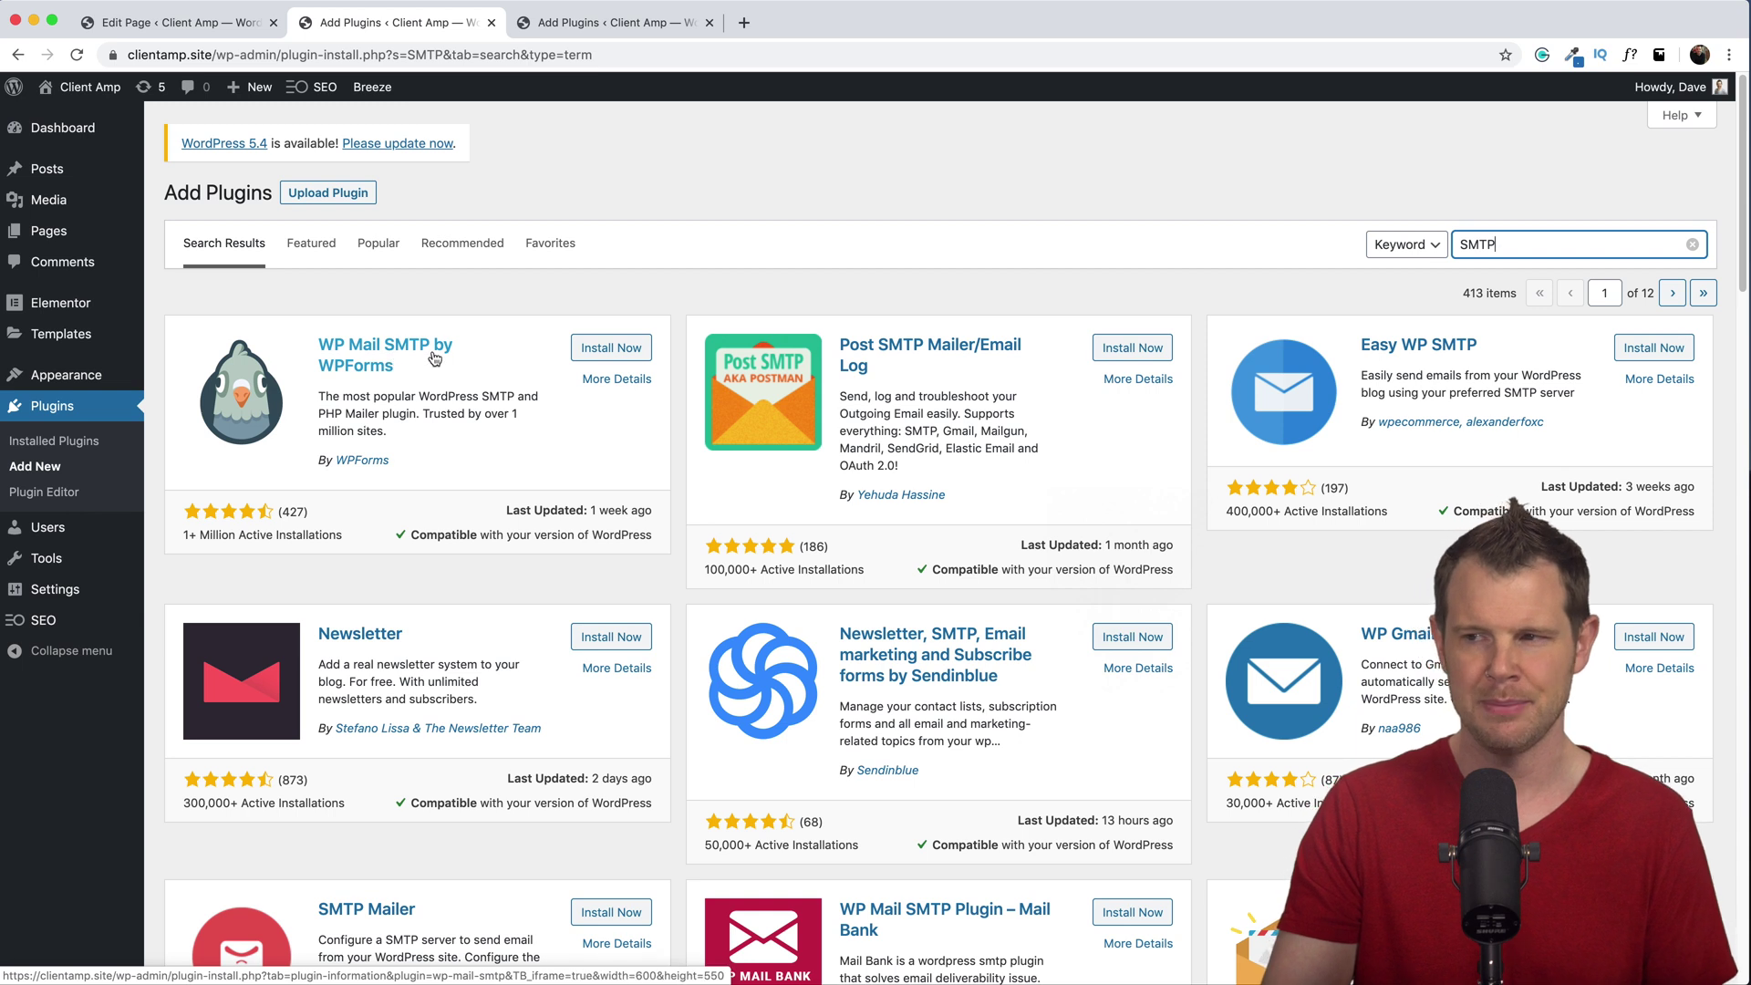
Install WP Mail SMTP by WPForms and activate it.
click(611, 348)
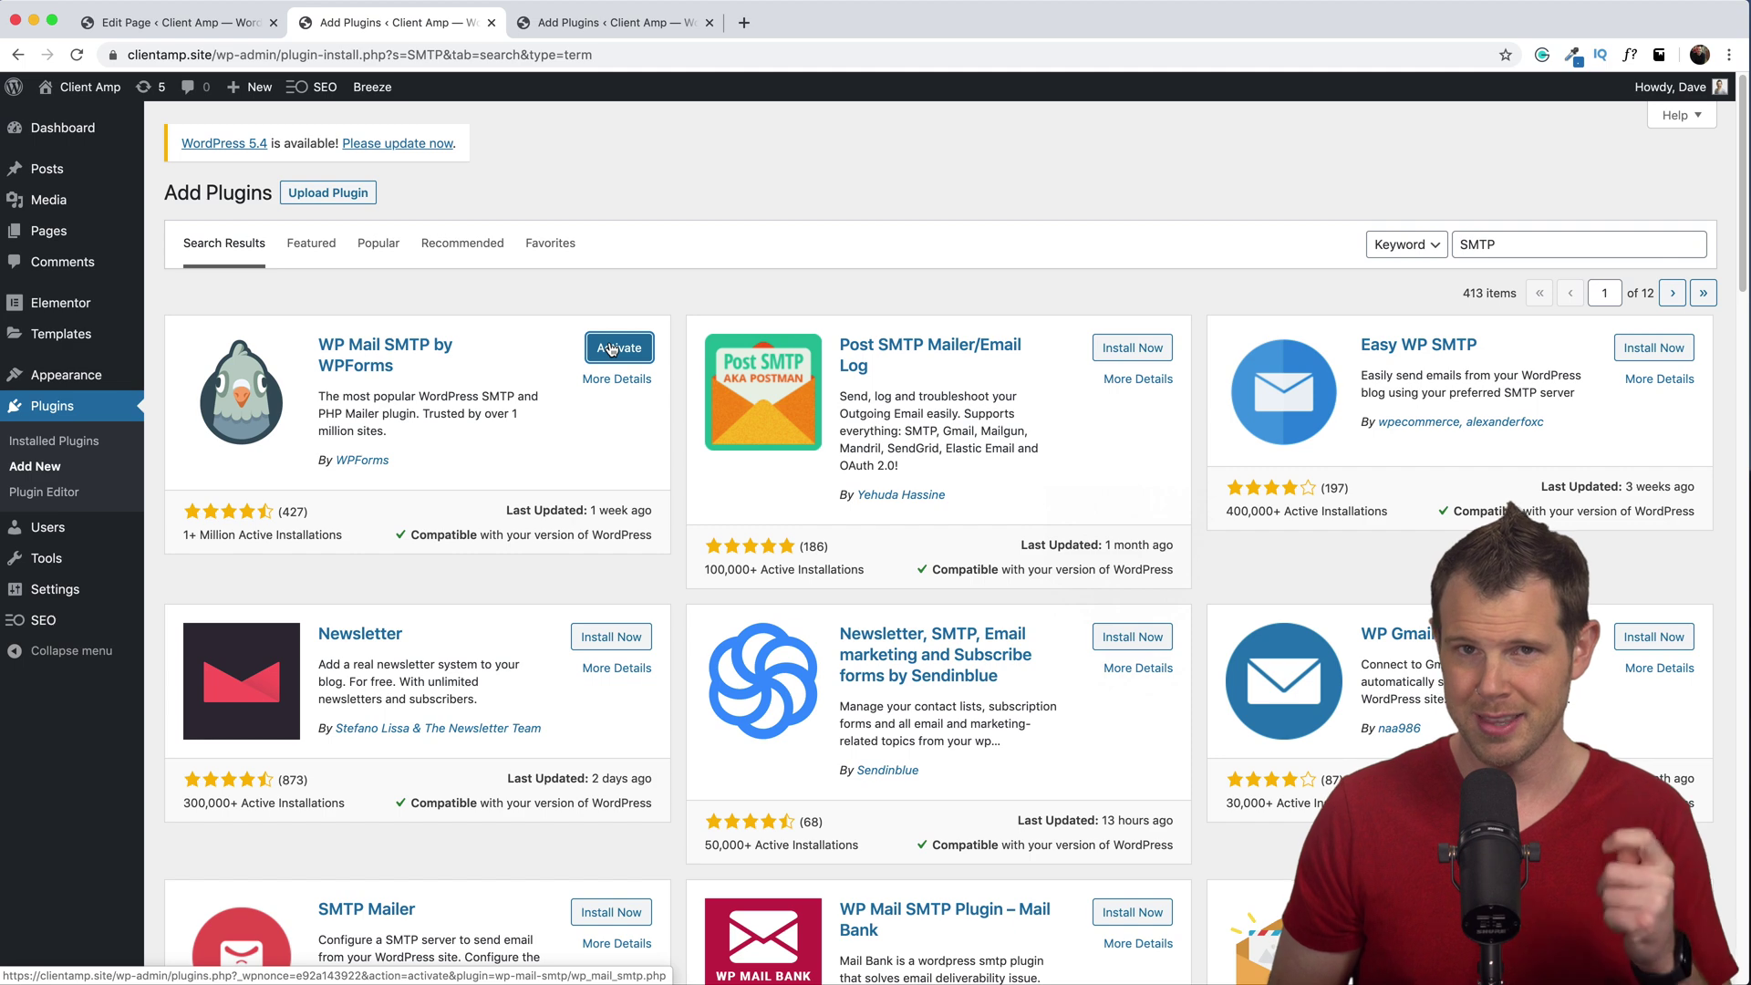
click(611, 350)
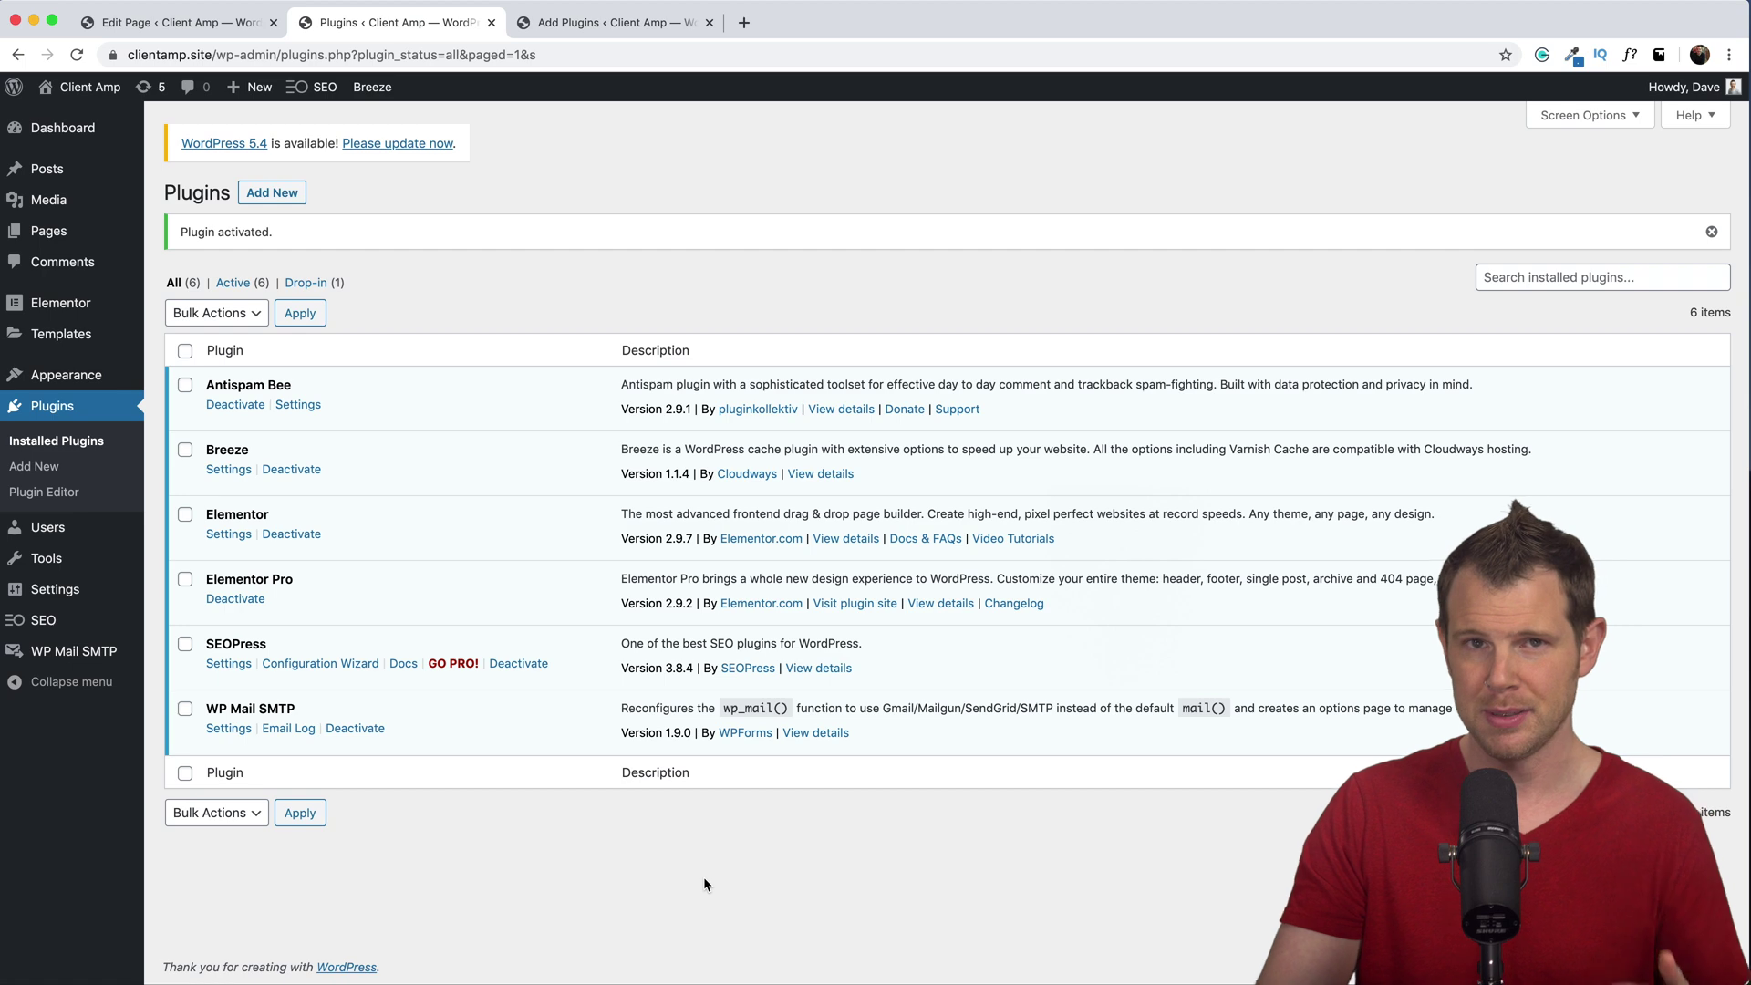
Open the WP Mail SMTP settings page and scroll down to the Mailer options.
click(73, 651)
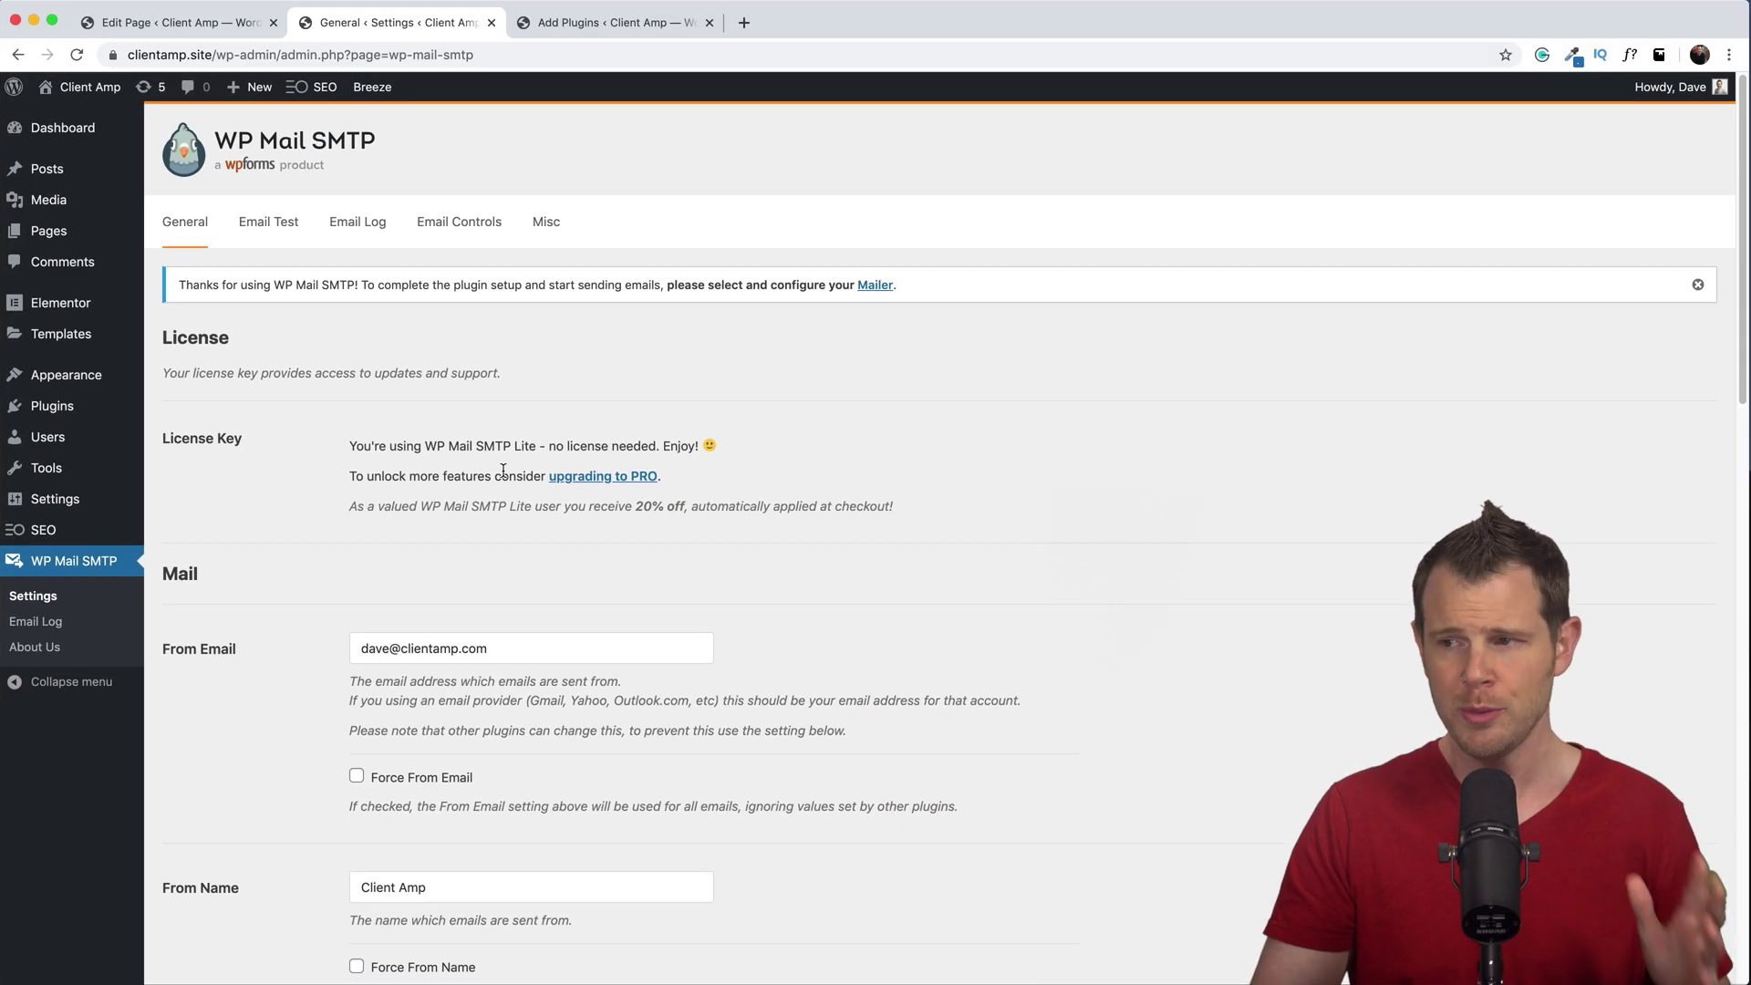
scroll(474, 550, down, 6)
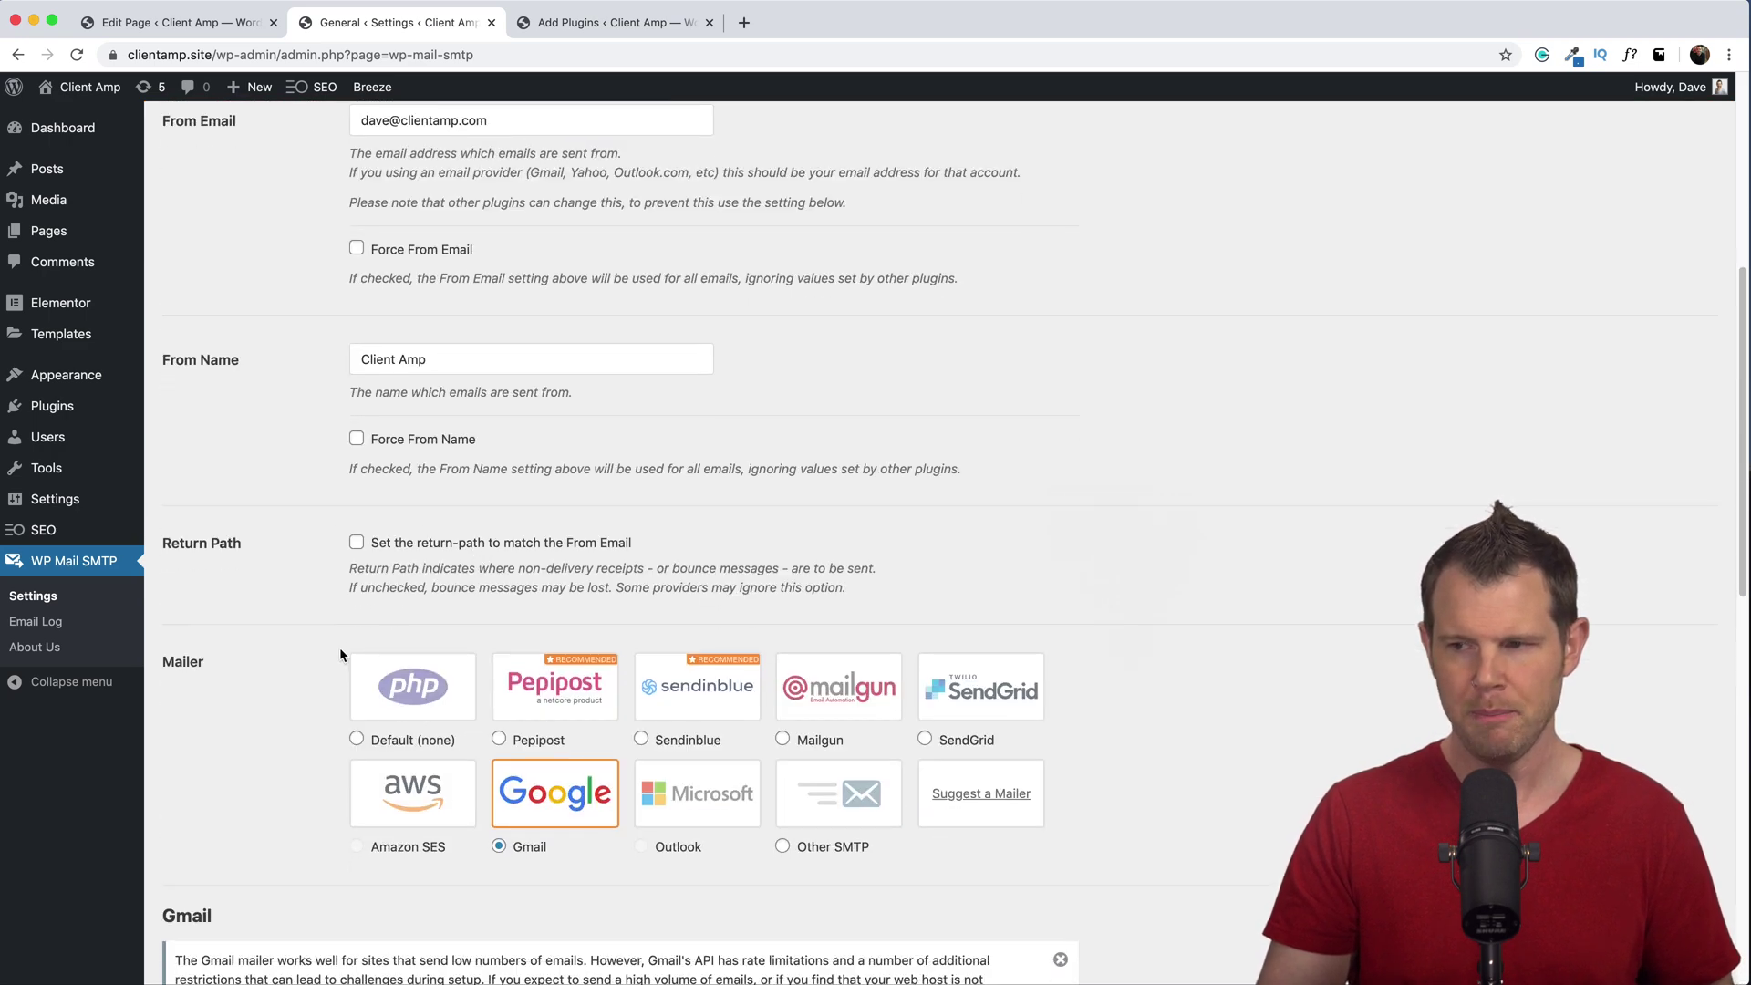
scroll(340, 647, down, 2)
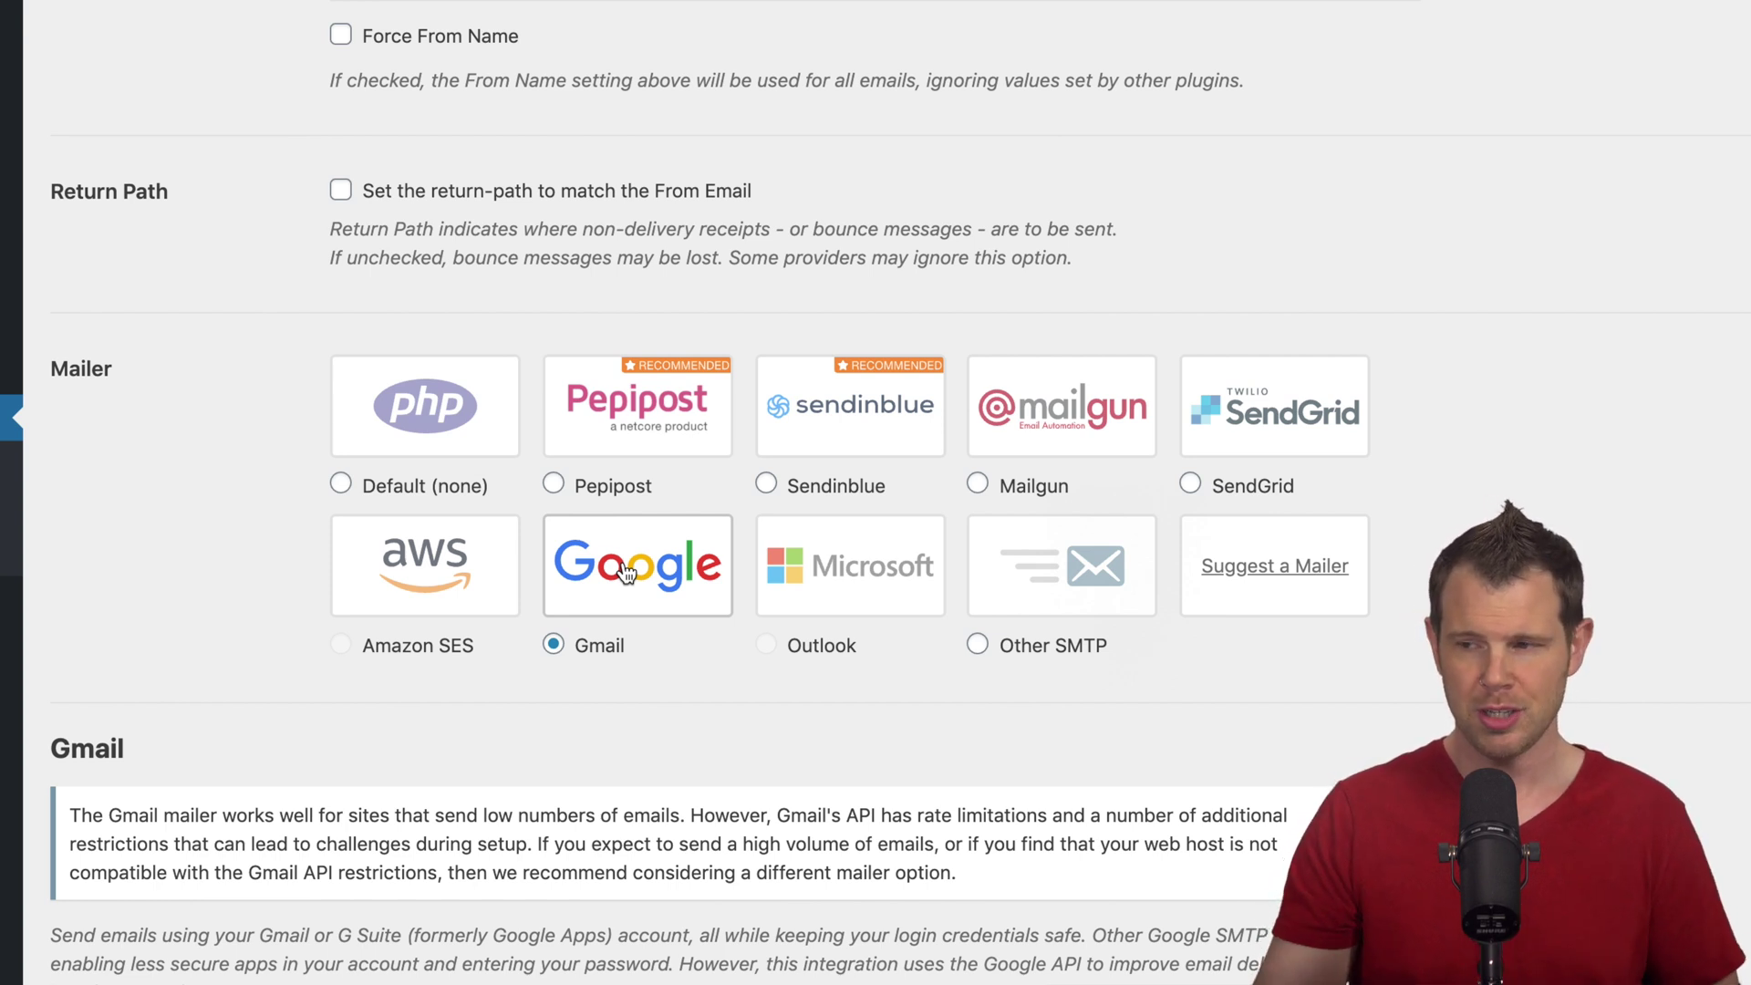
scroll(626, 571, down, 5)
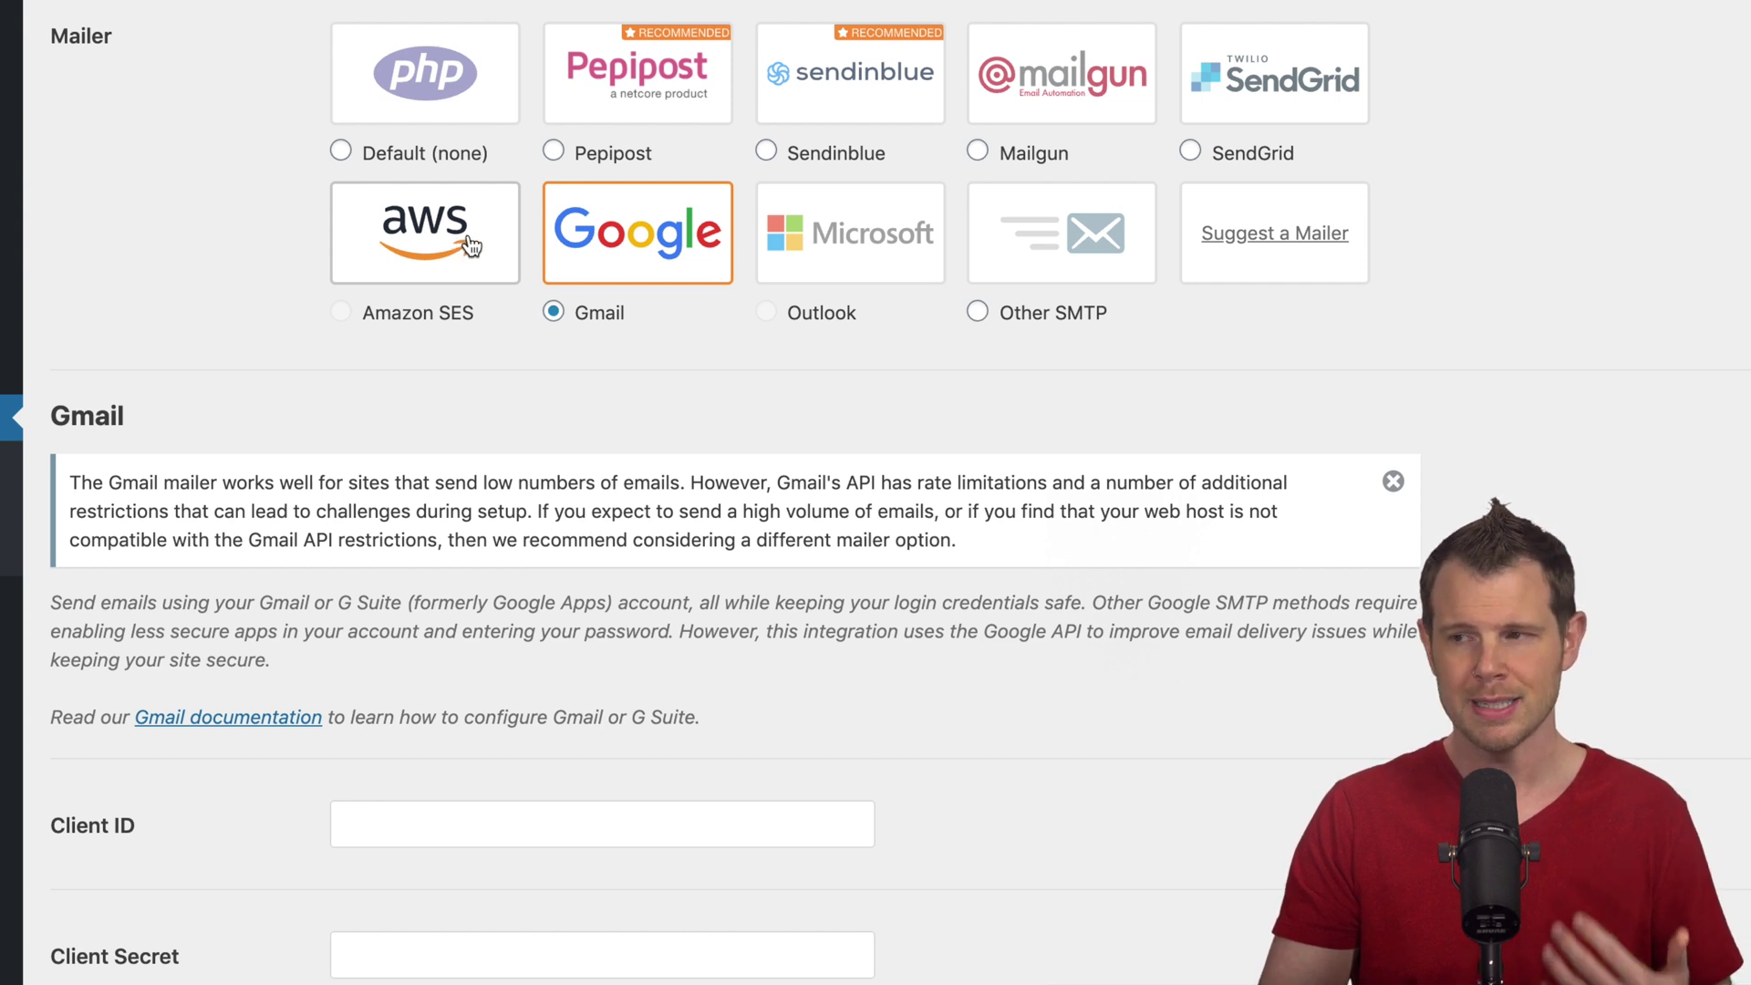
Switch the WP Mail SMTP mailer to Other SMTP, then back to Gmail.
click(1004, 323)
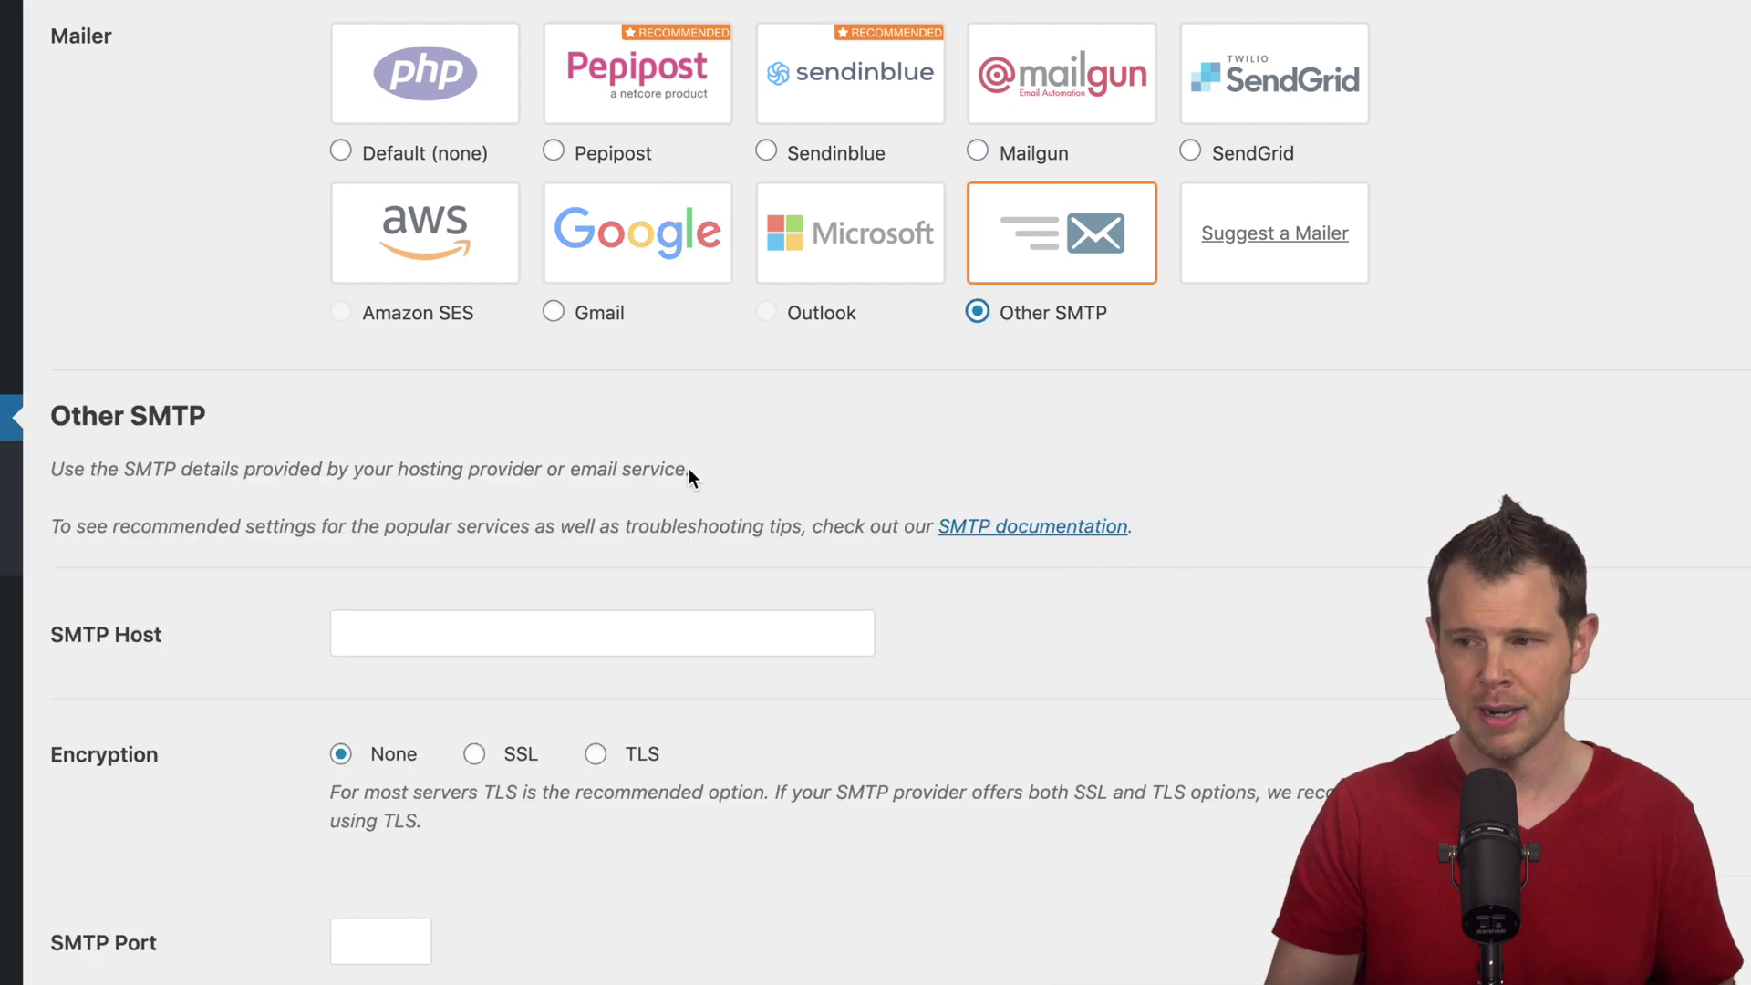
scroll(500, 562, down, 2)
scroll(442, 566, down, 2)
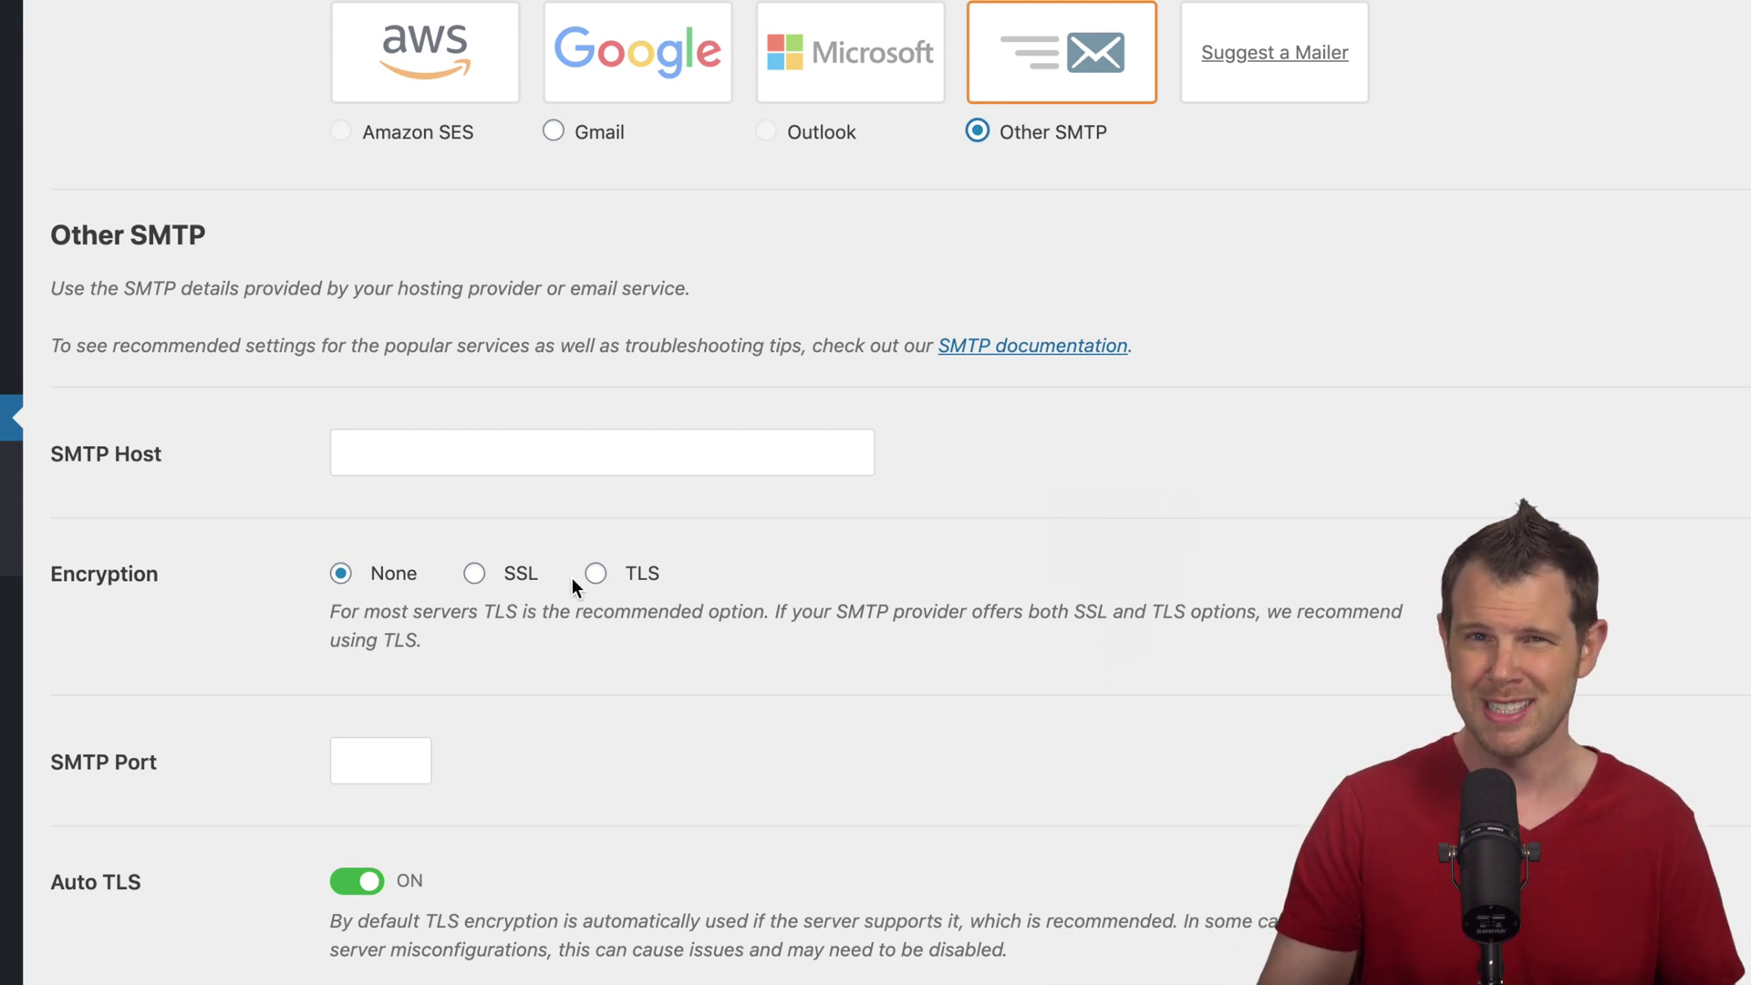
scroll(669, 440, up, 3)
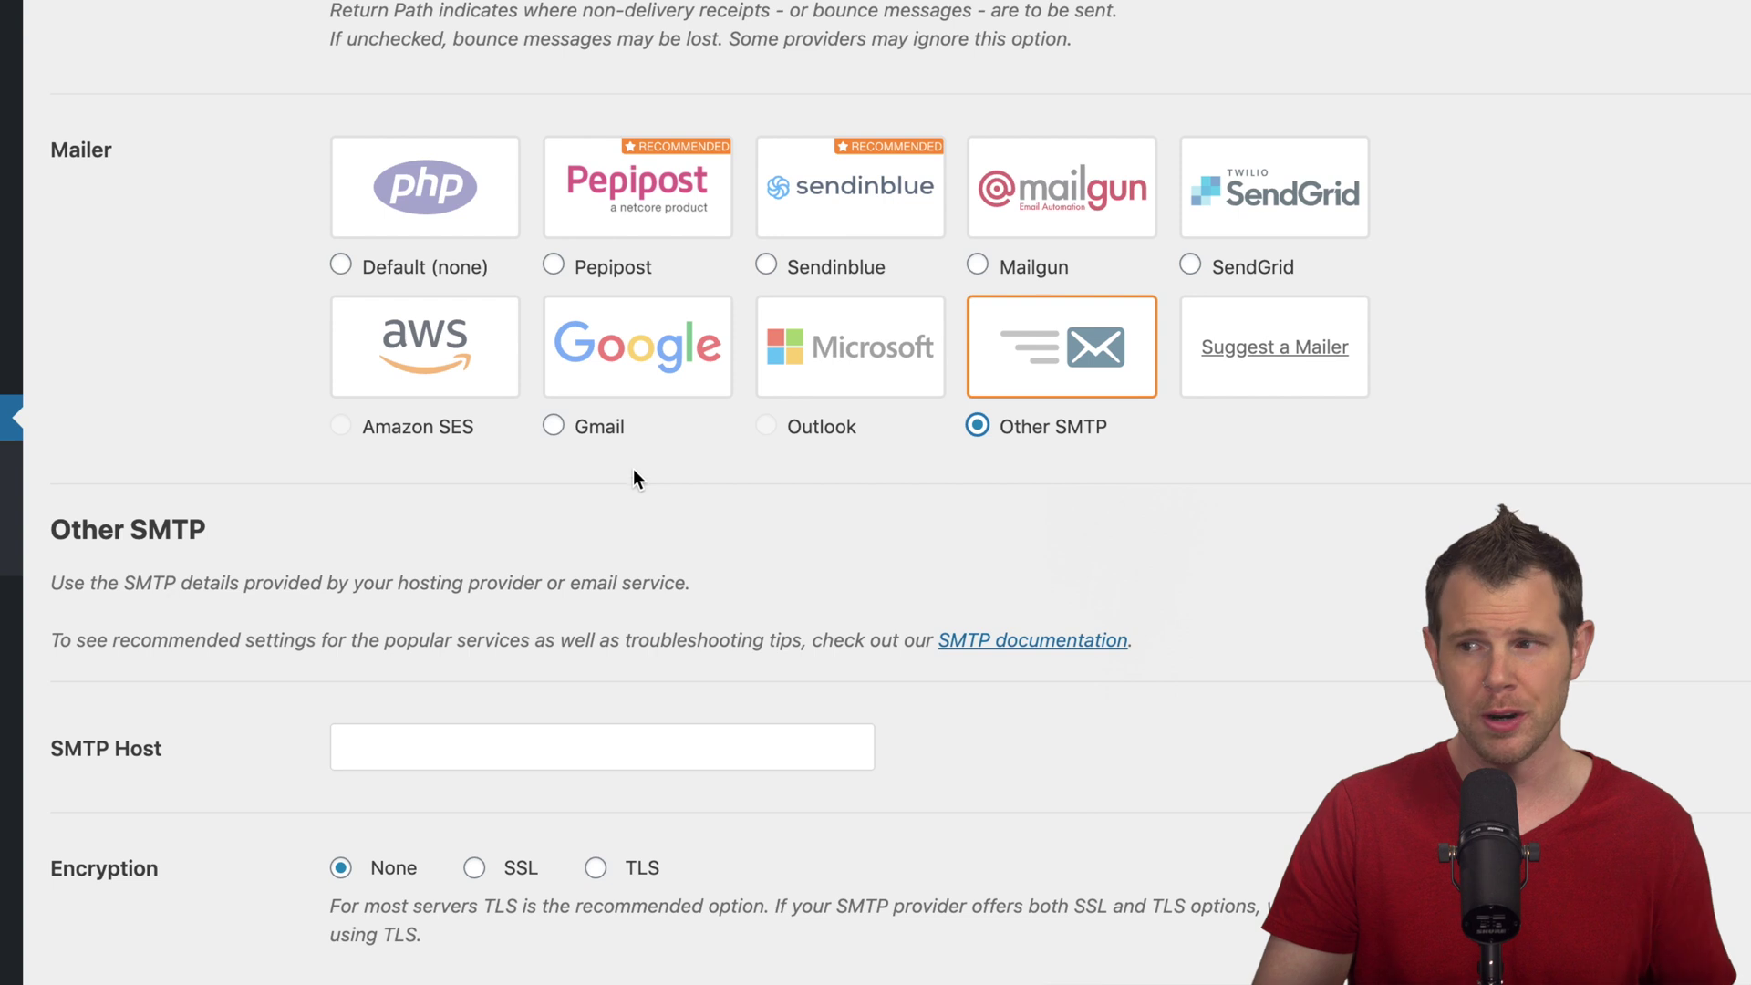
click(553, 426)
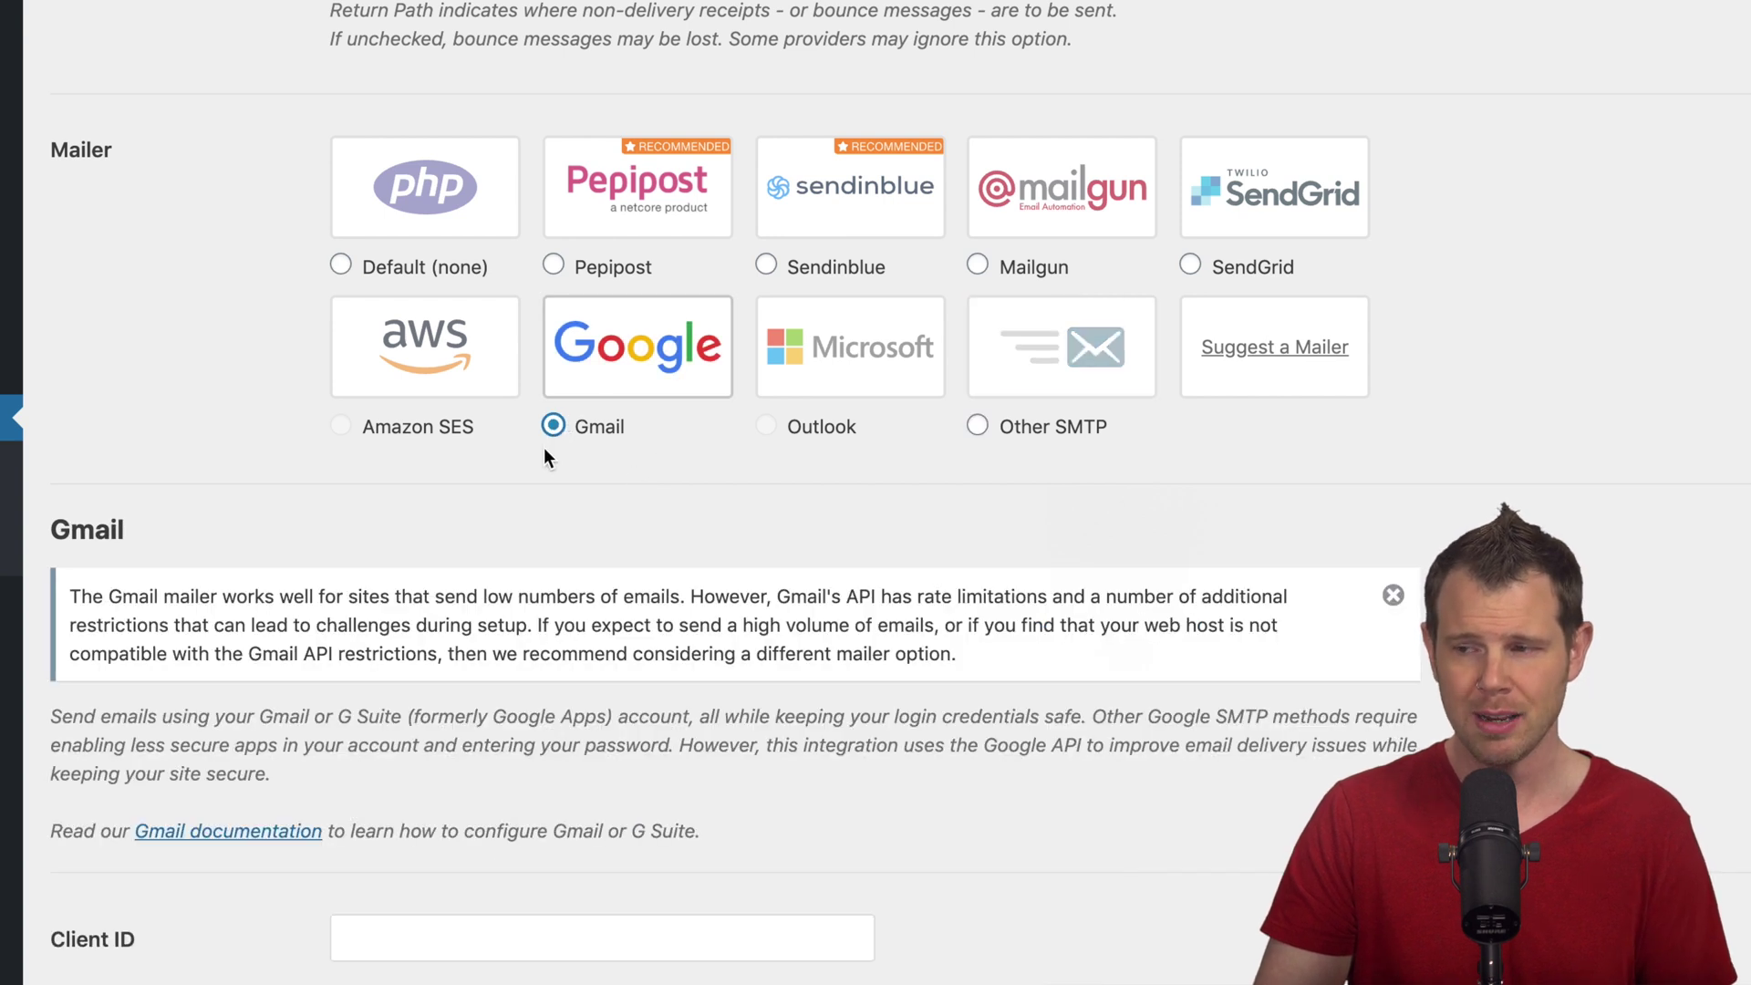
scroll(547, 456, down, 1)
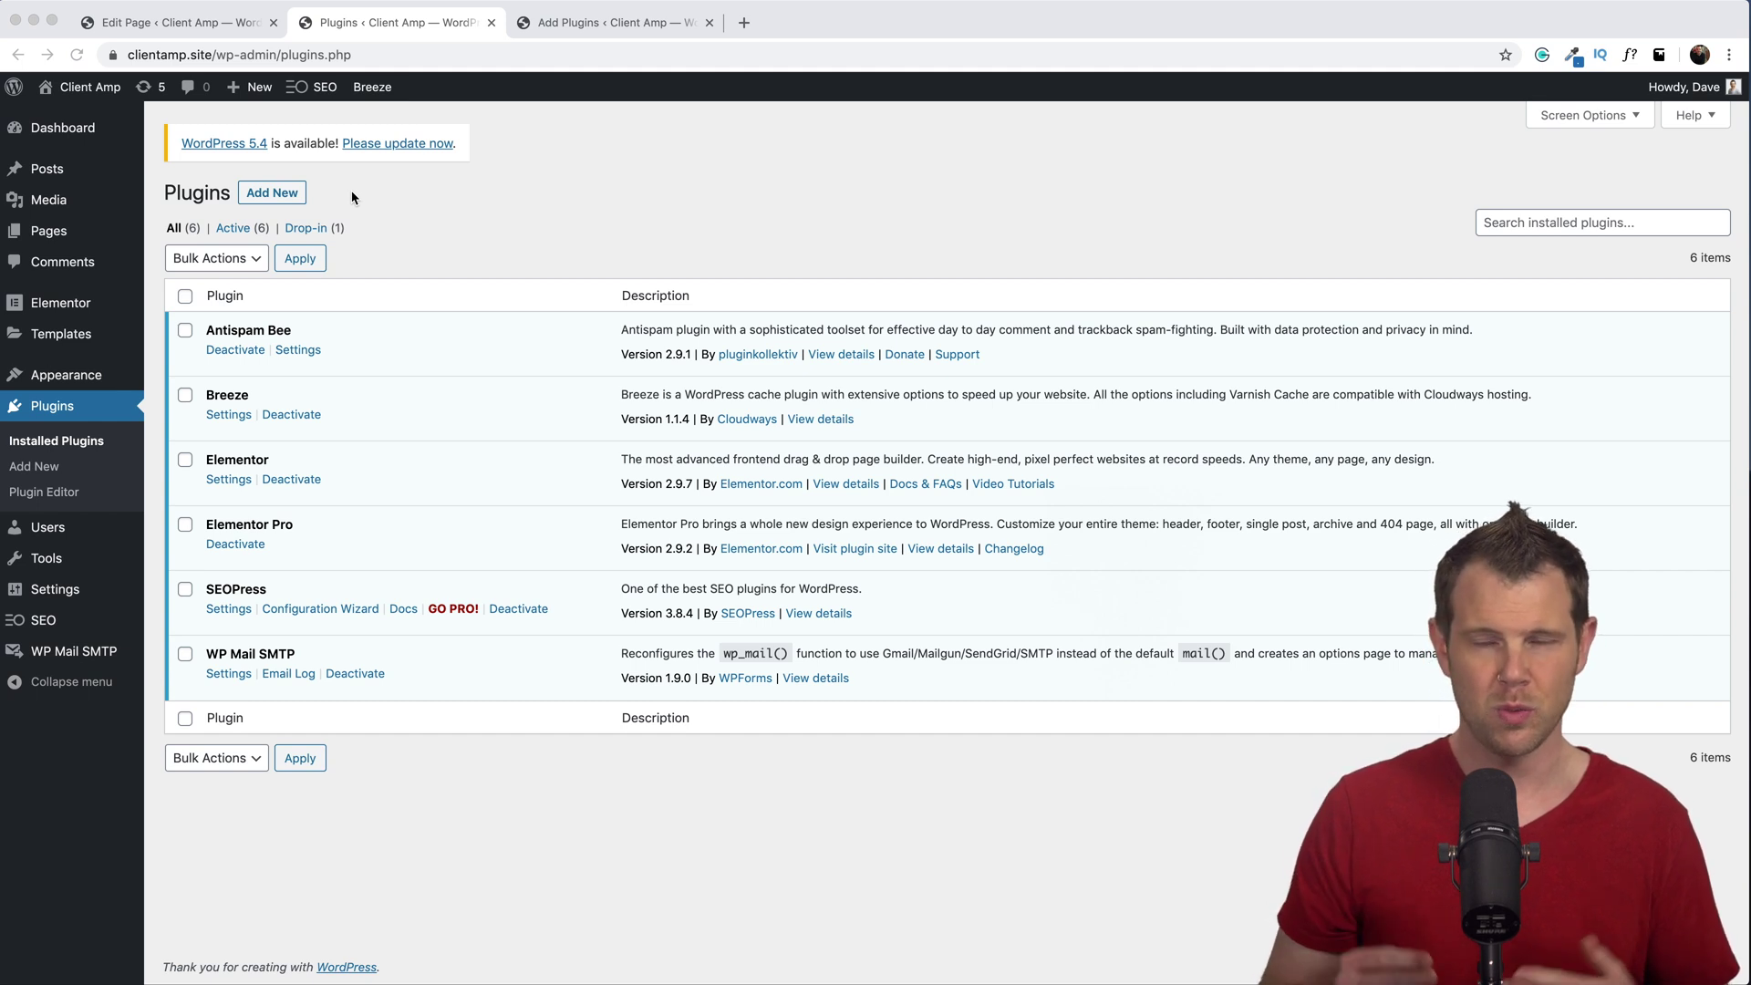
Search for 'Astra Hooks', then install and activate Astra Hooks 1.0.2 by Brainstorm Force.
click(273, 194)
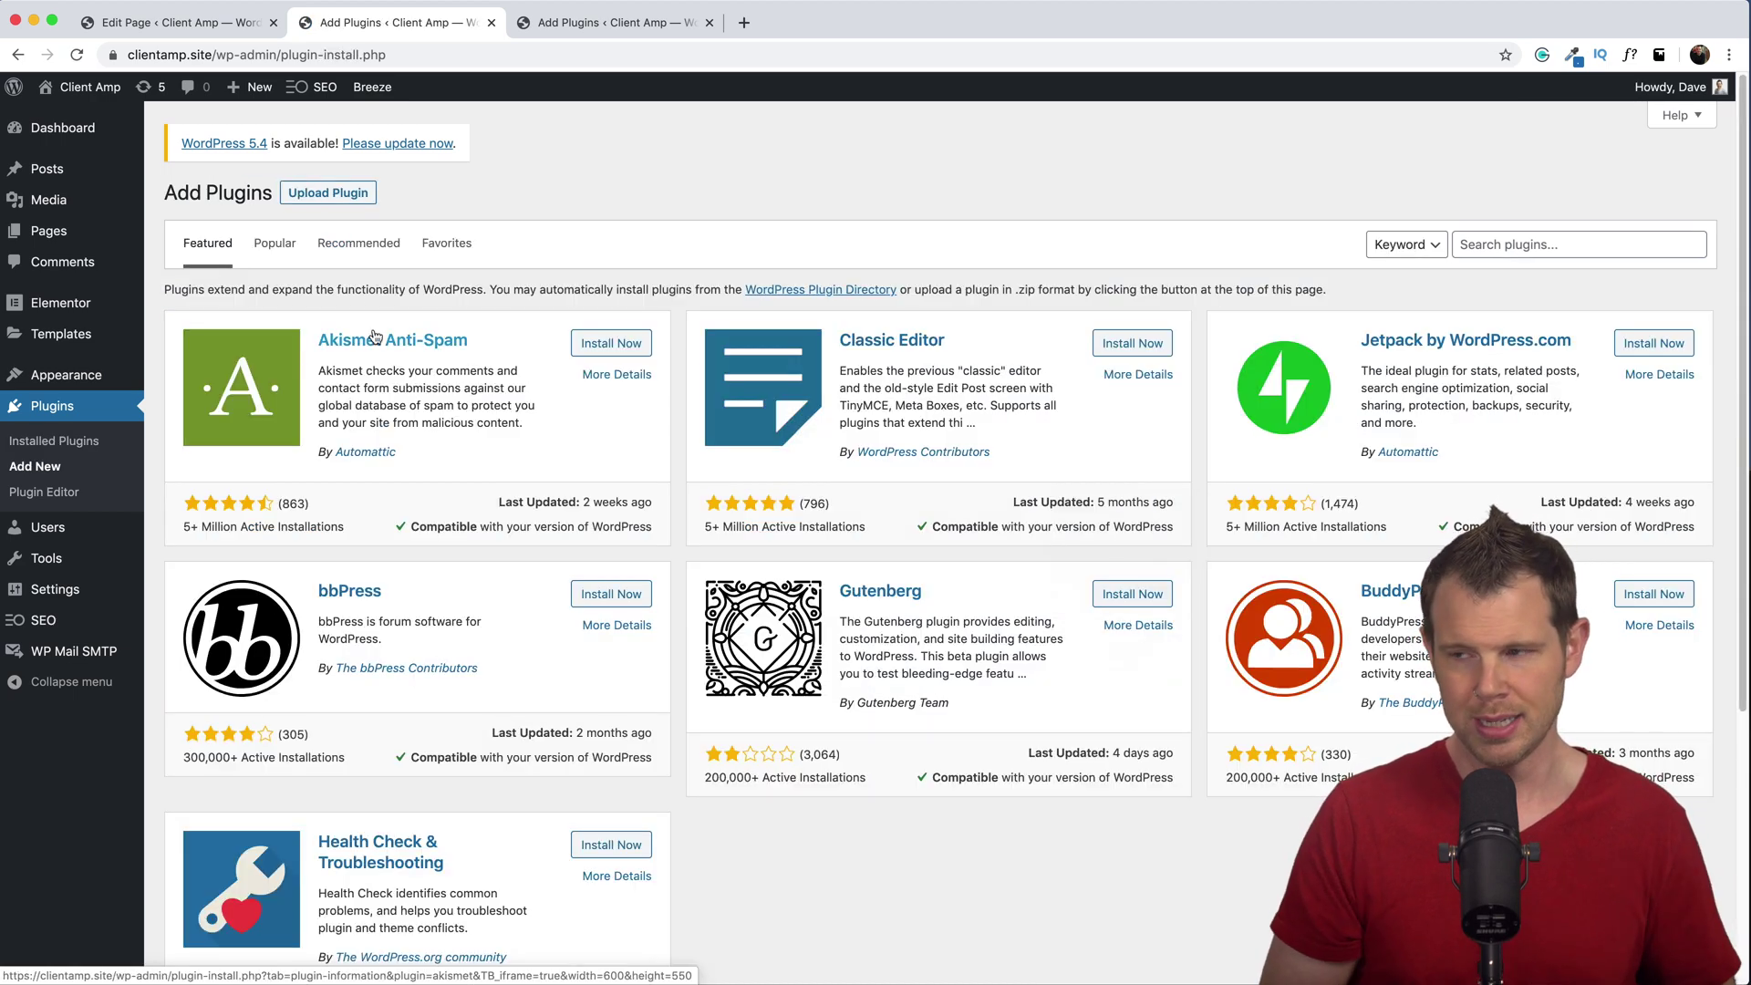
click(1498, 244)
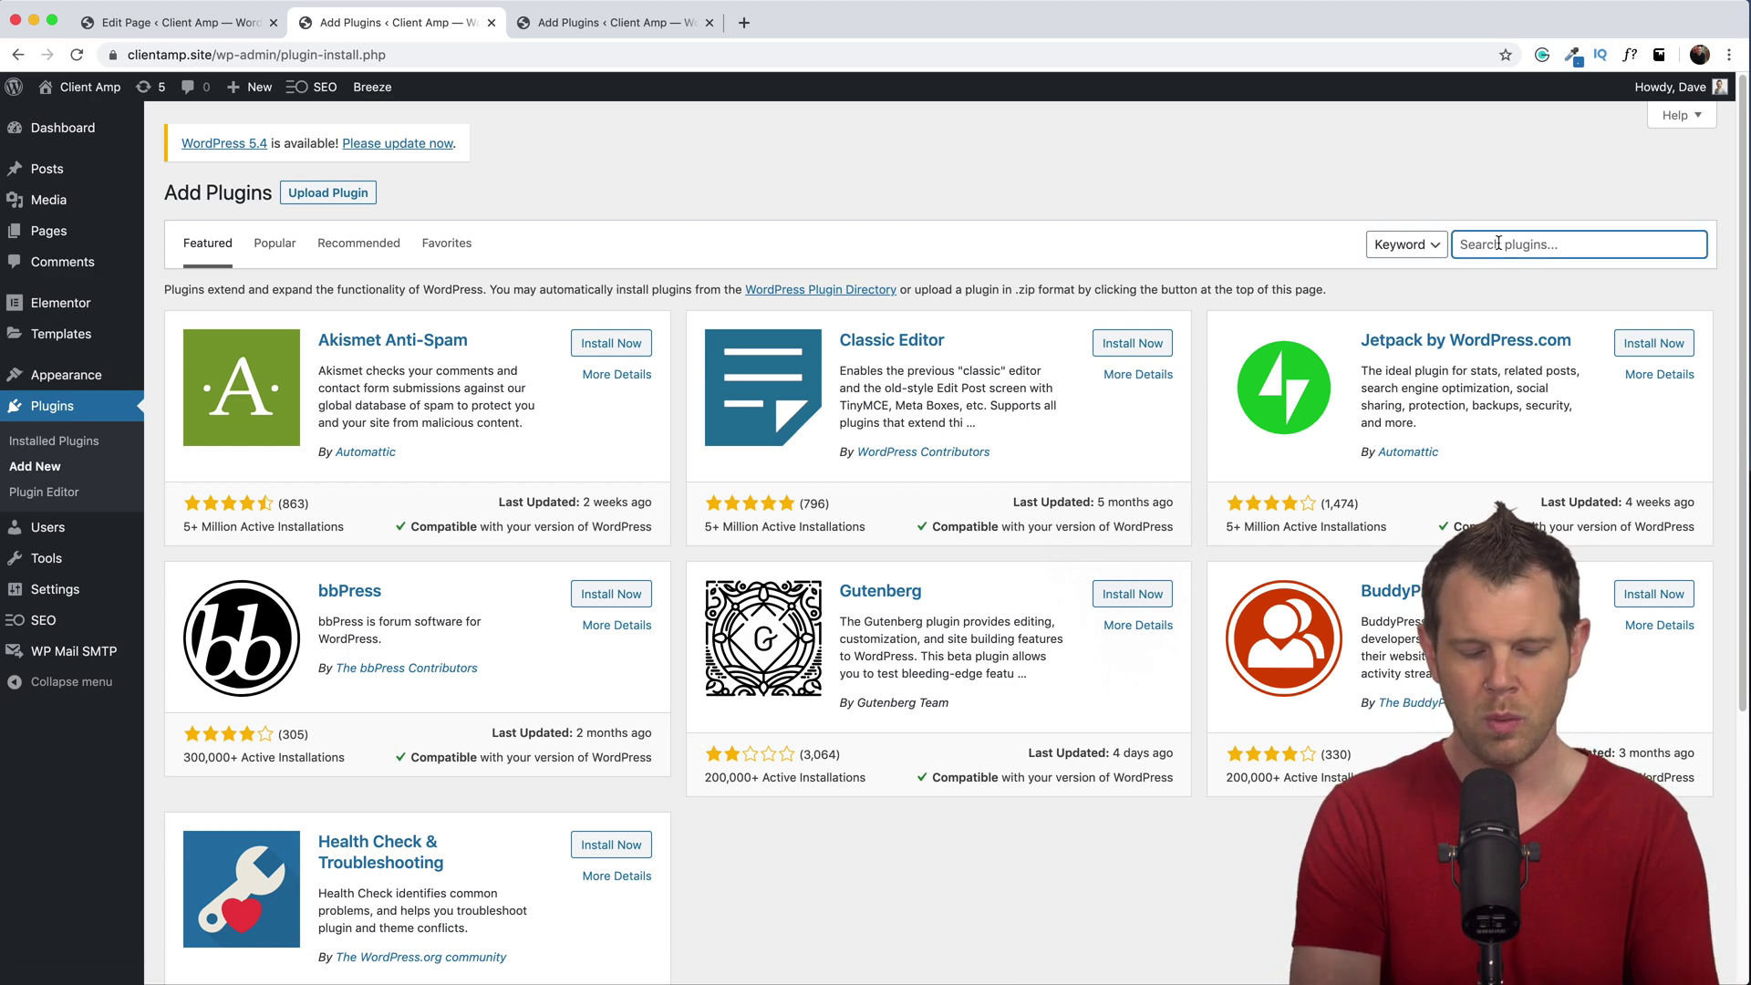
text(find)
key(ctrl+a)
key(BackSpace)
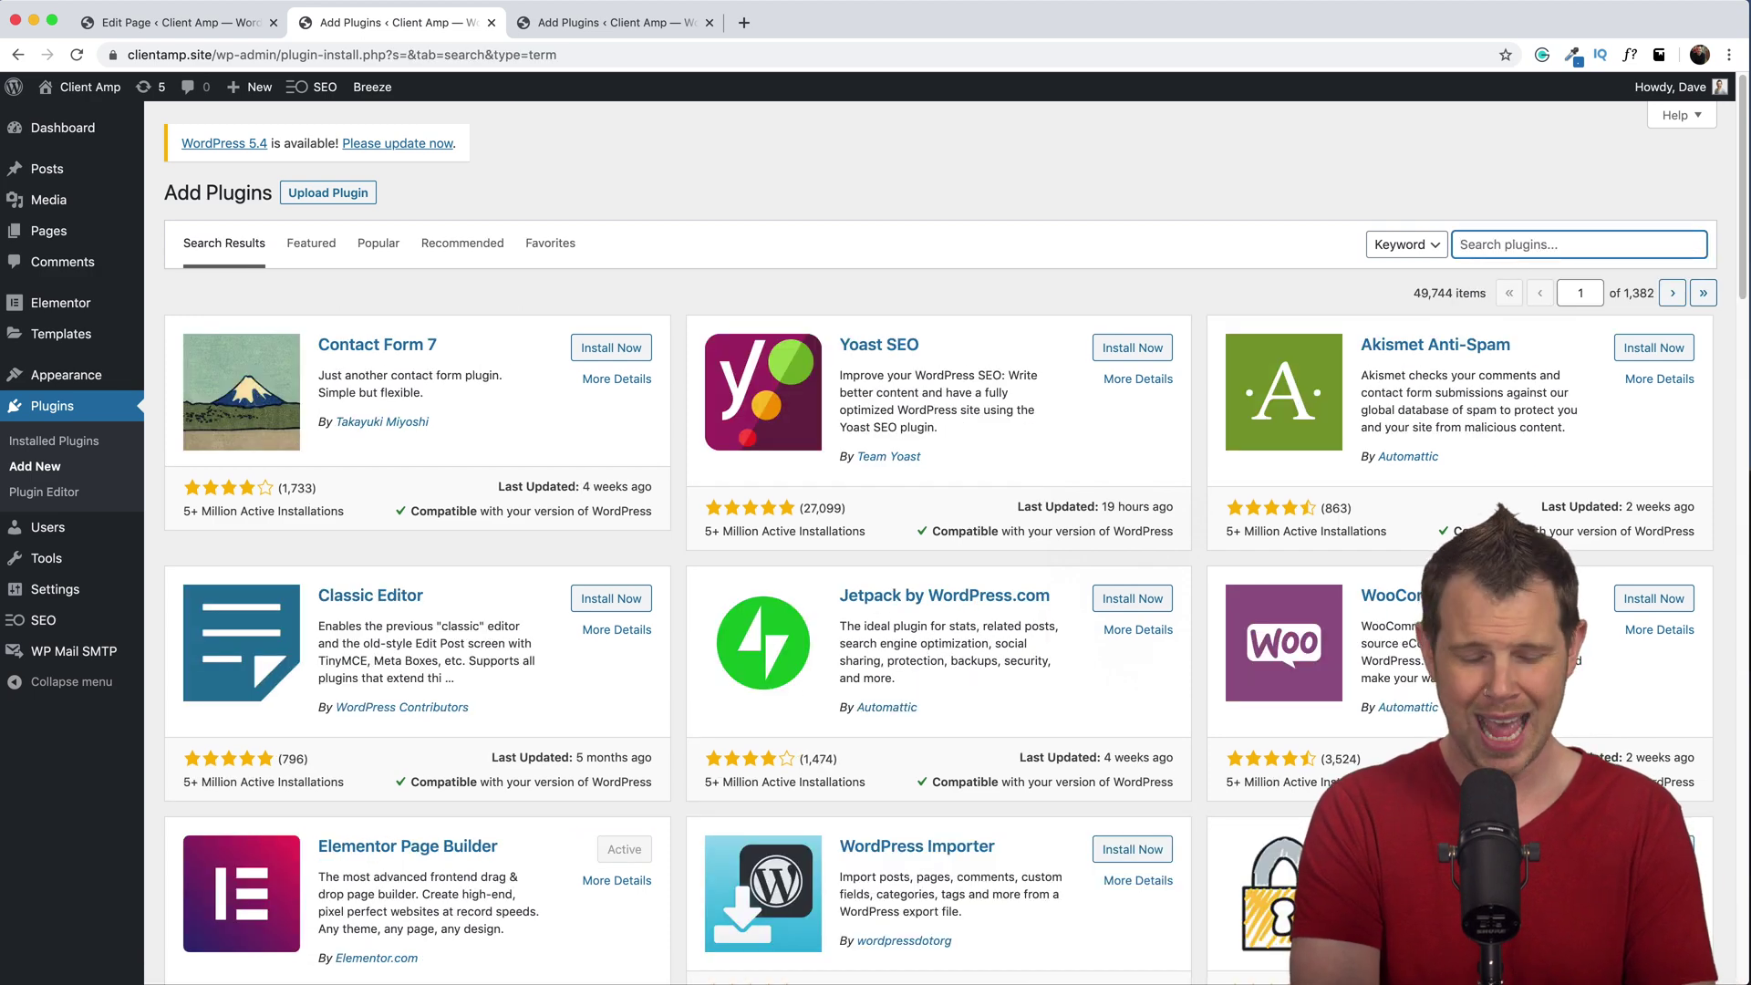
text(A)
key(BackSpace)
text(Astra)
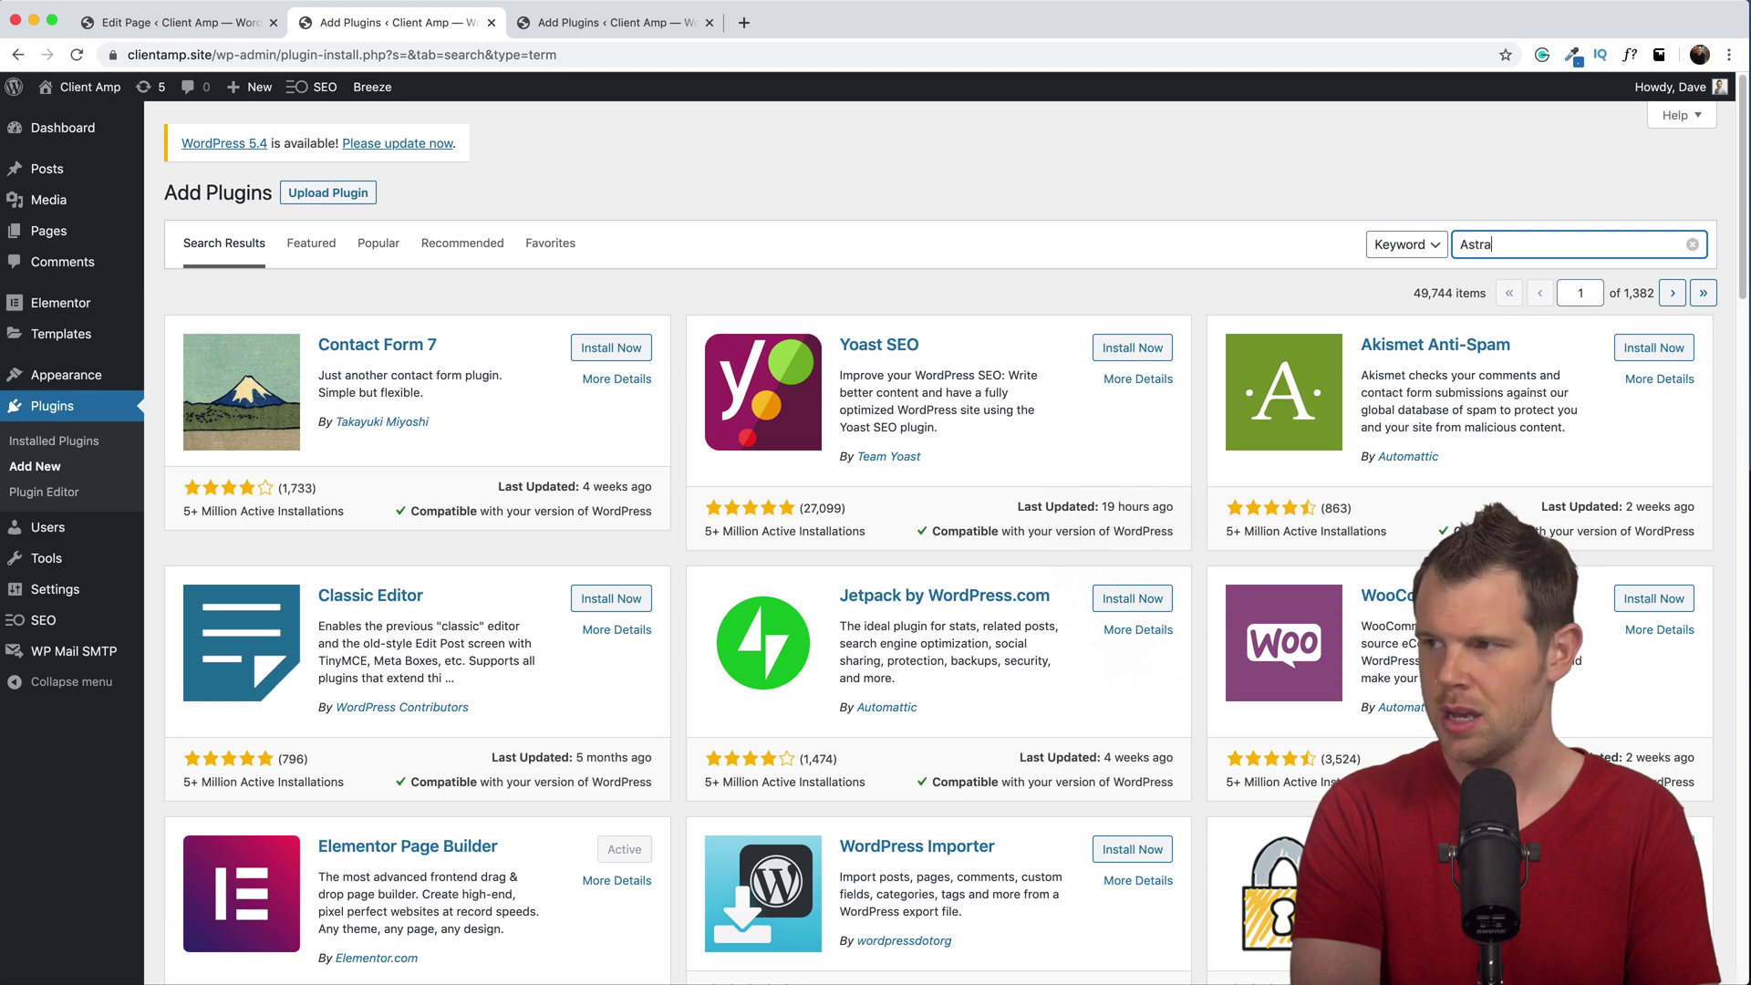
text( Hooks)
click(638, 349)
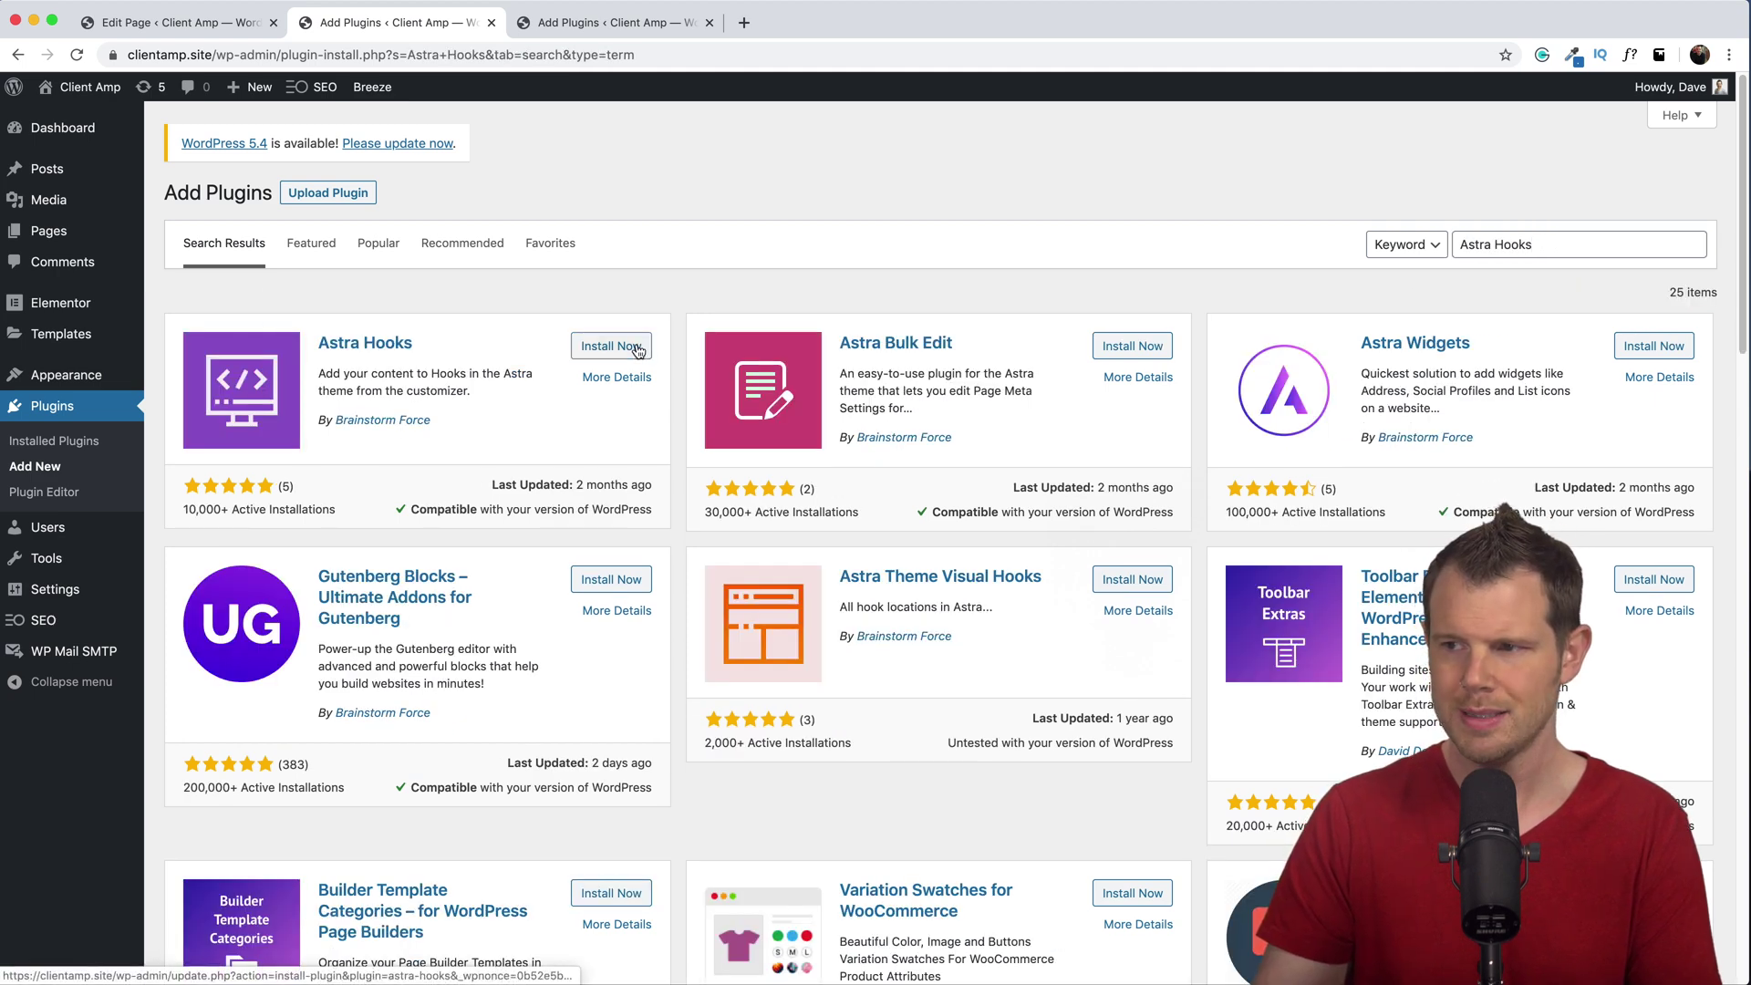
click(637, 347)
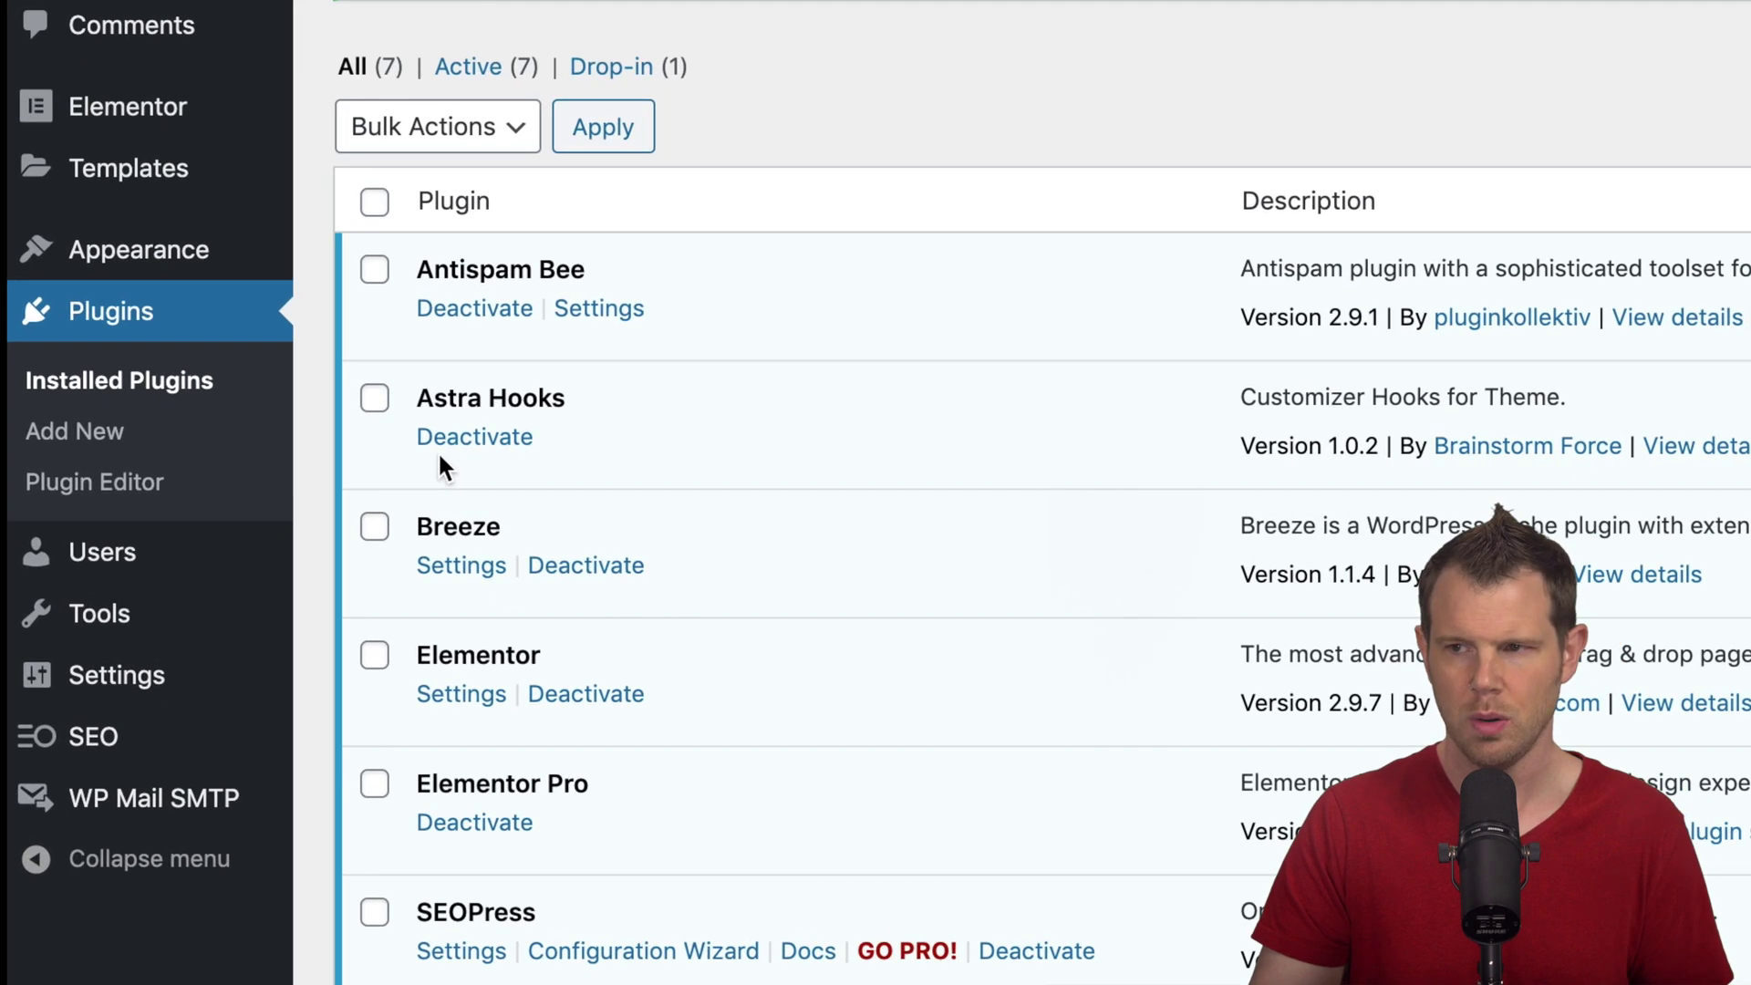
In the Customizer's Hooks panel, view the Header hook fields, then switch to the Footer hook fields.
mouse_move(137, 262)
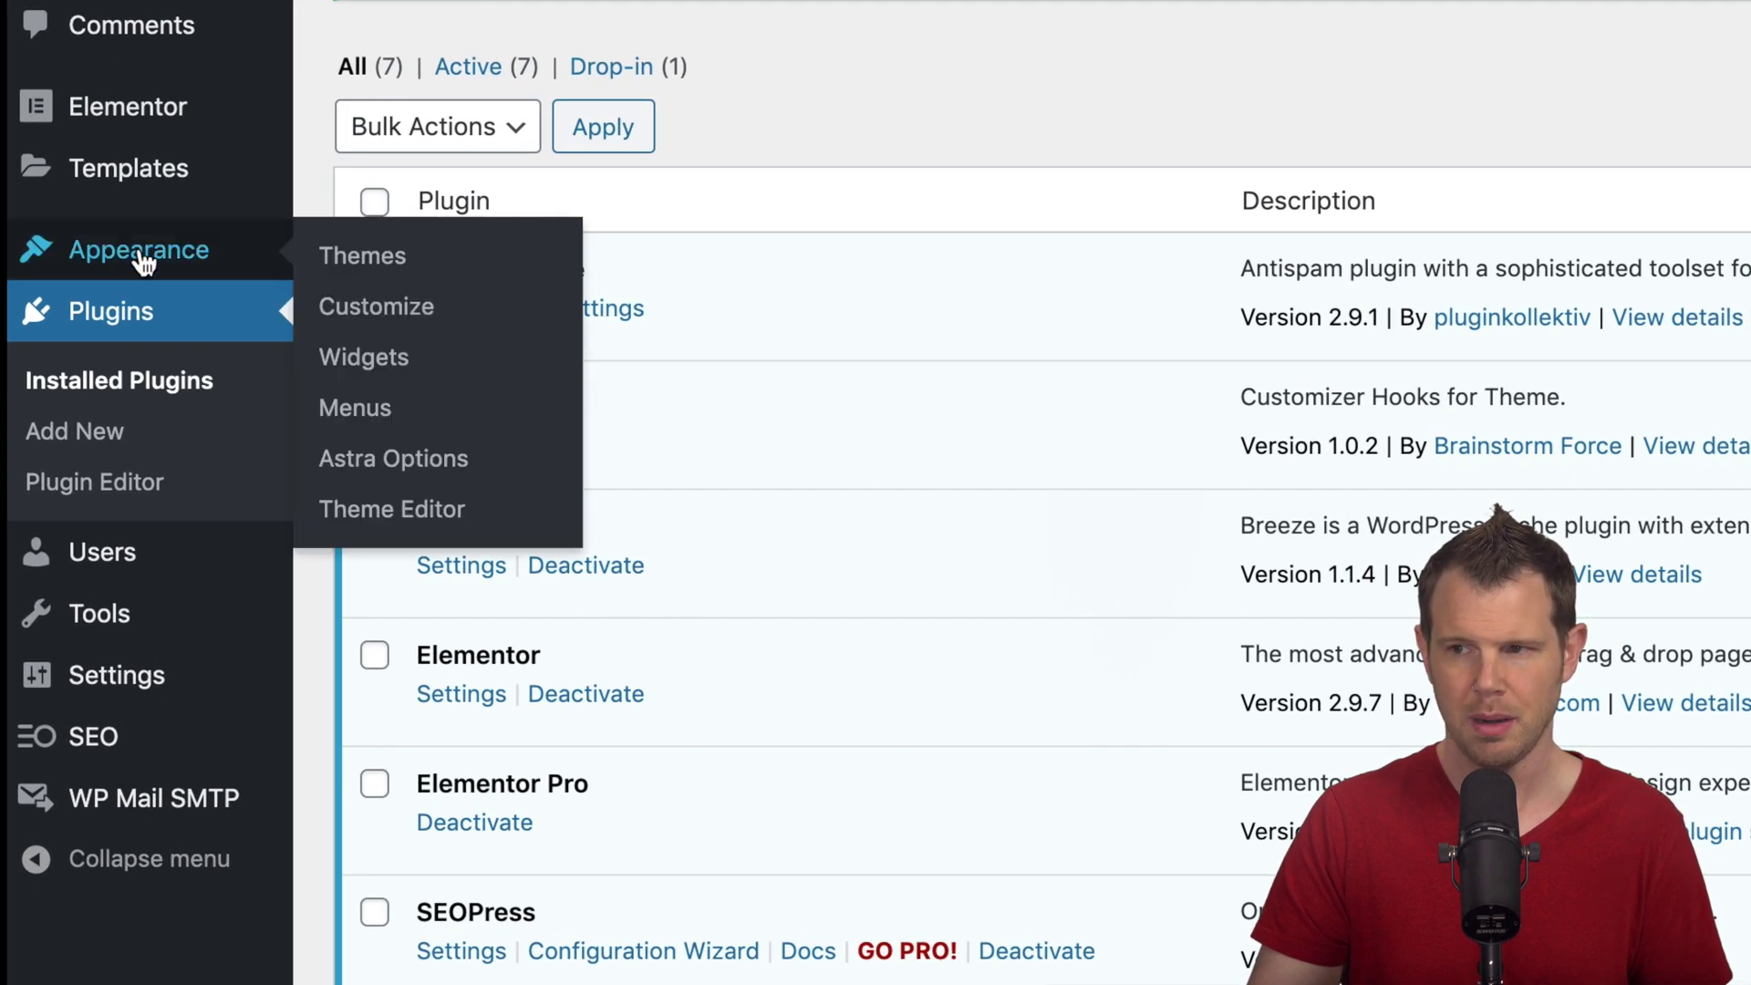
click(407, 310)
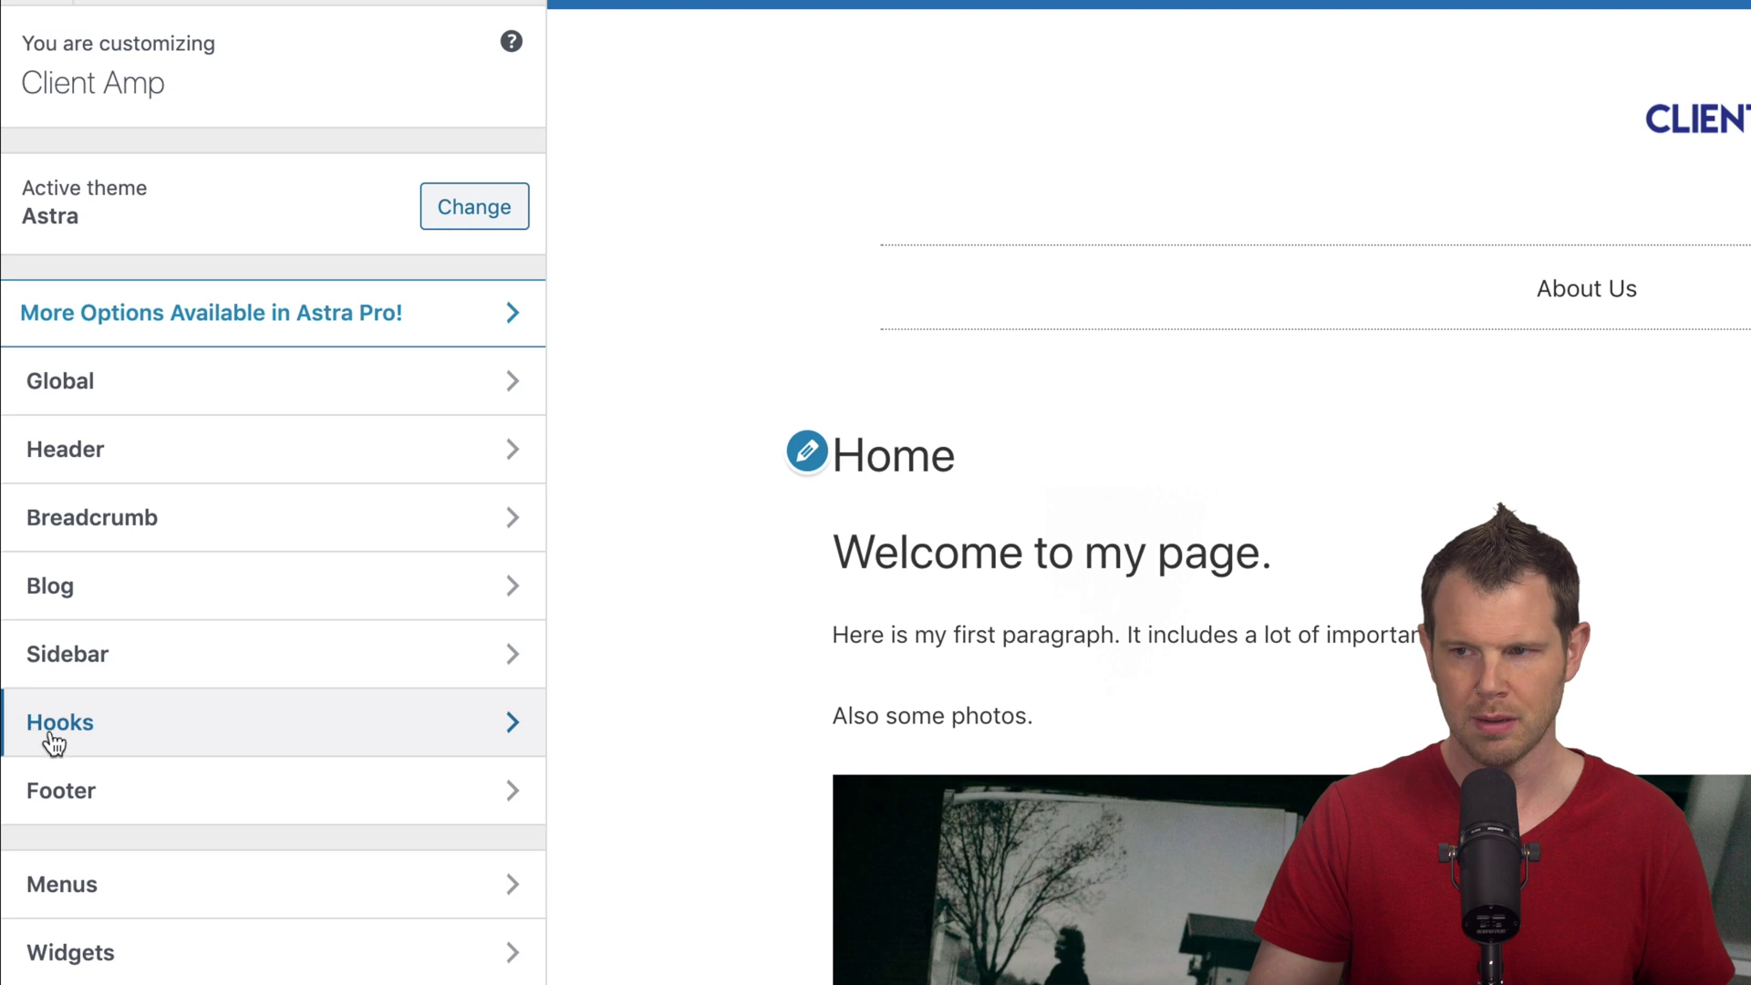
click(35, 527)
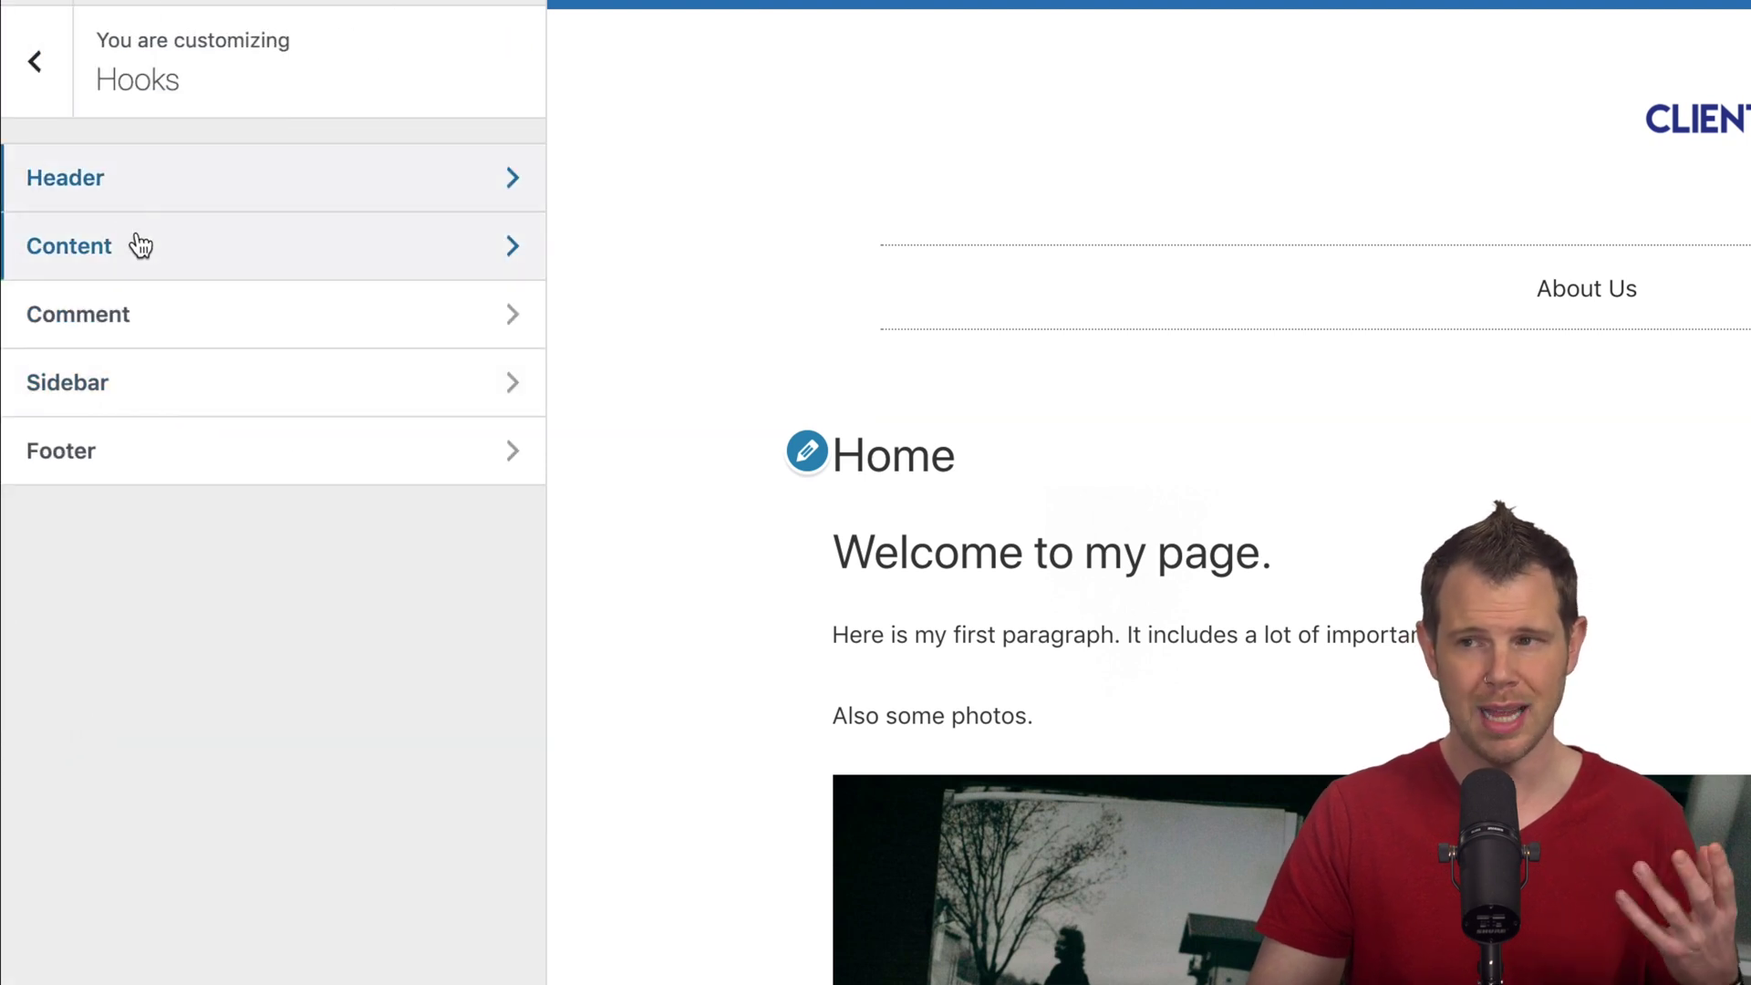
click(119, 195)
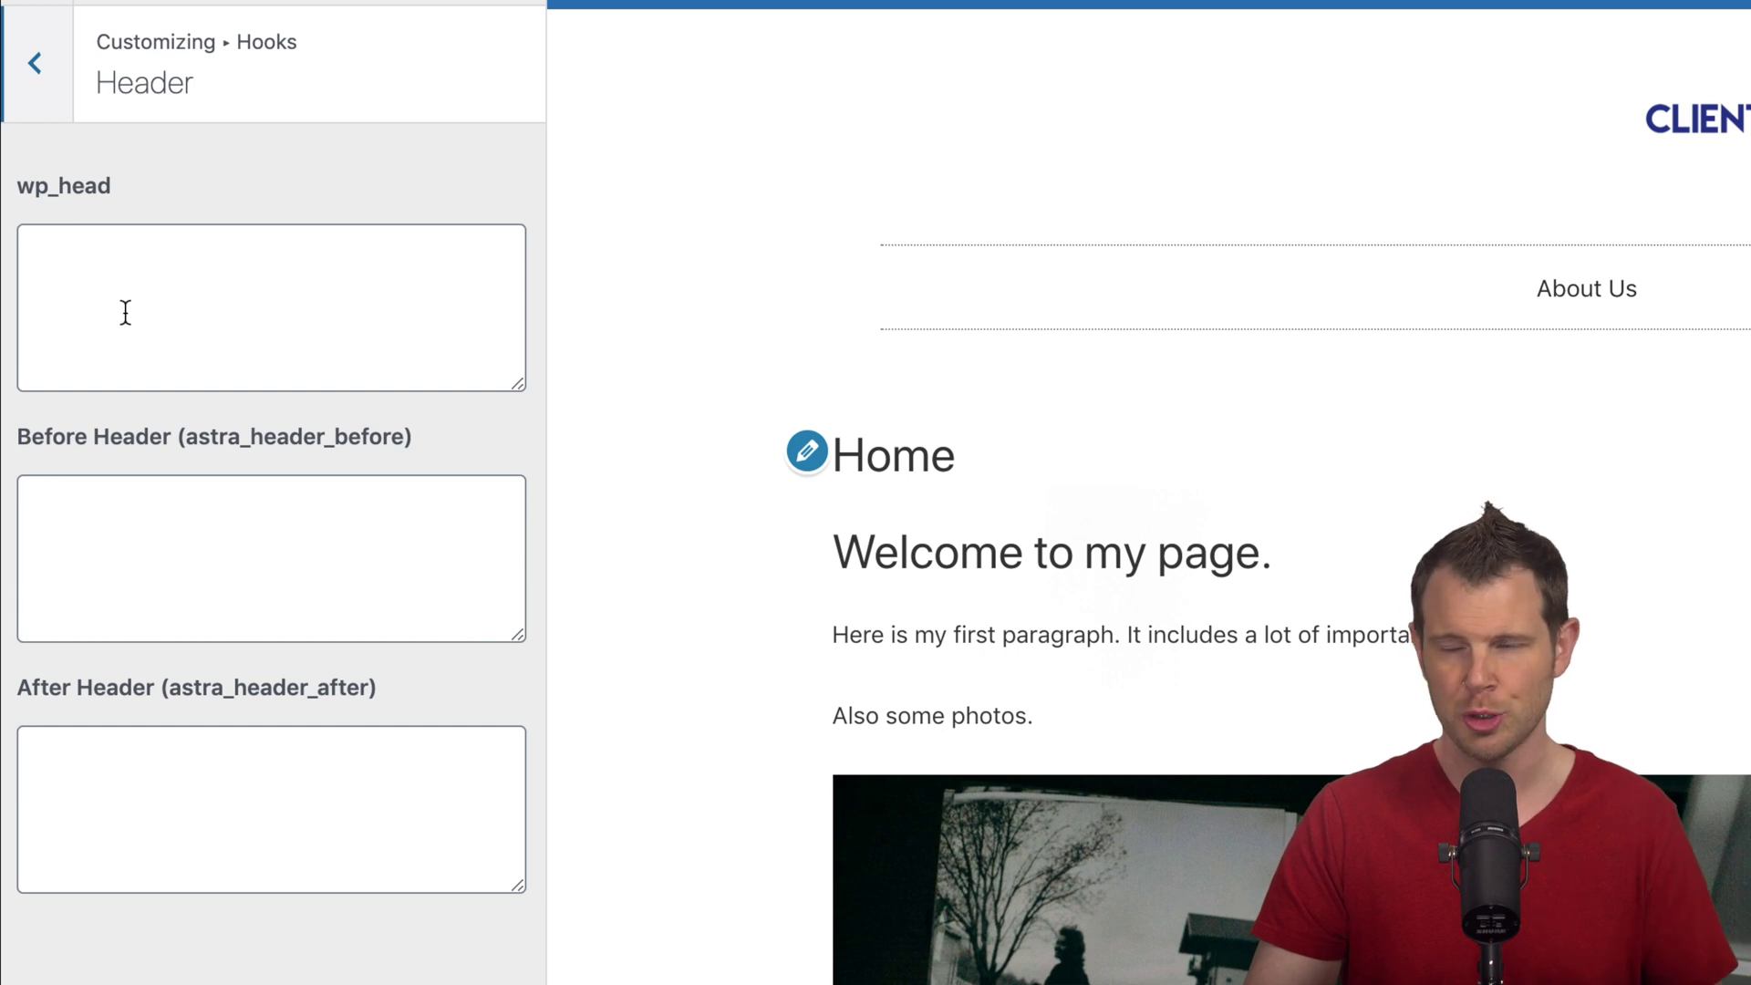
click(37, 50)
click(33, 449)
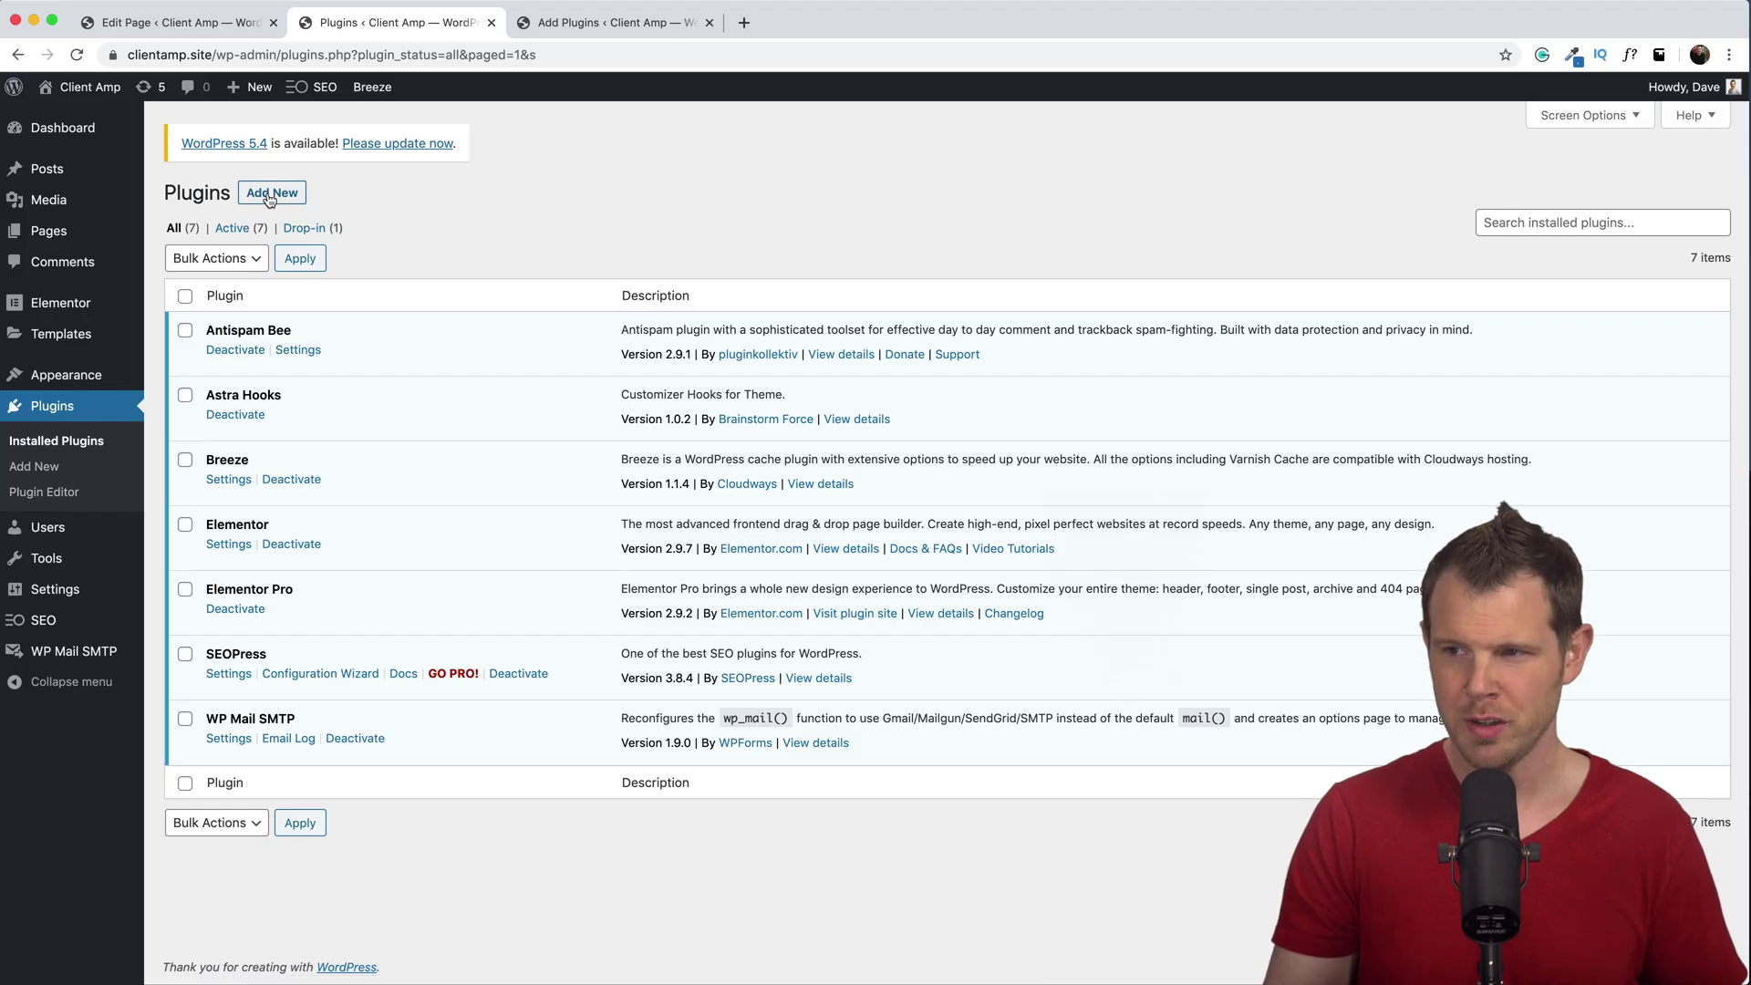
Search 'ShortPixel', then install and activate ShortPixel Image Optimizer.
click(270, 193)
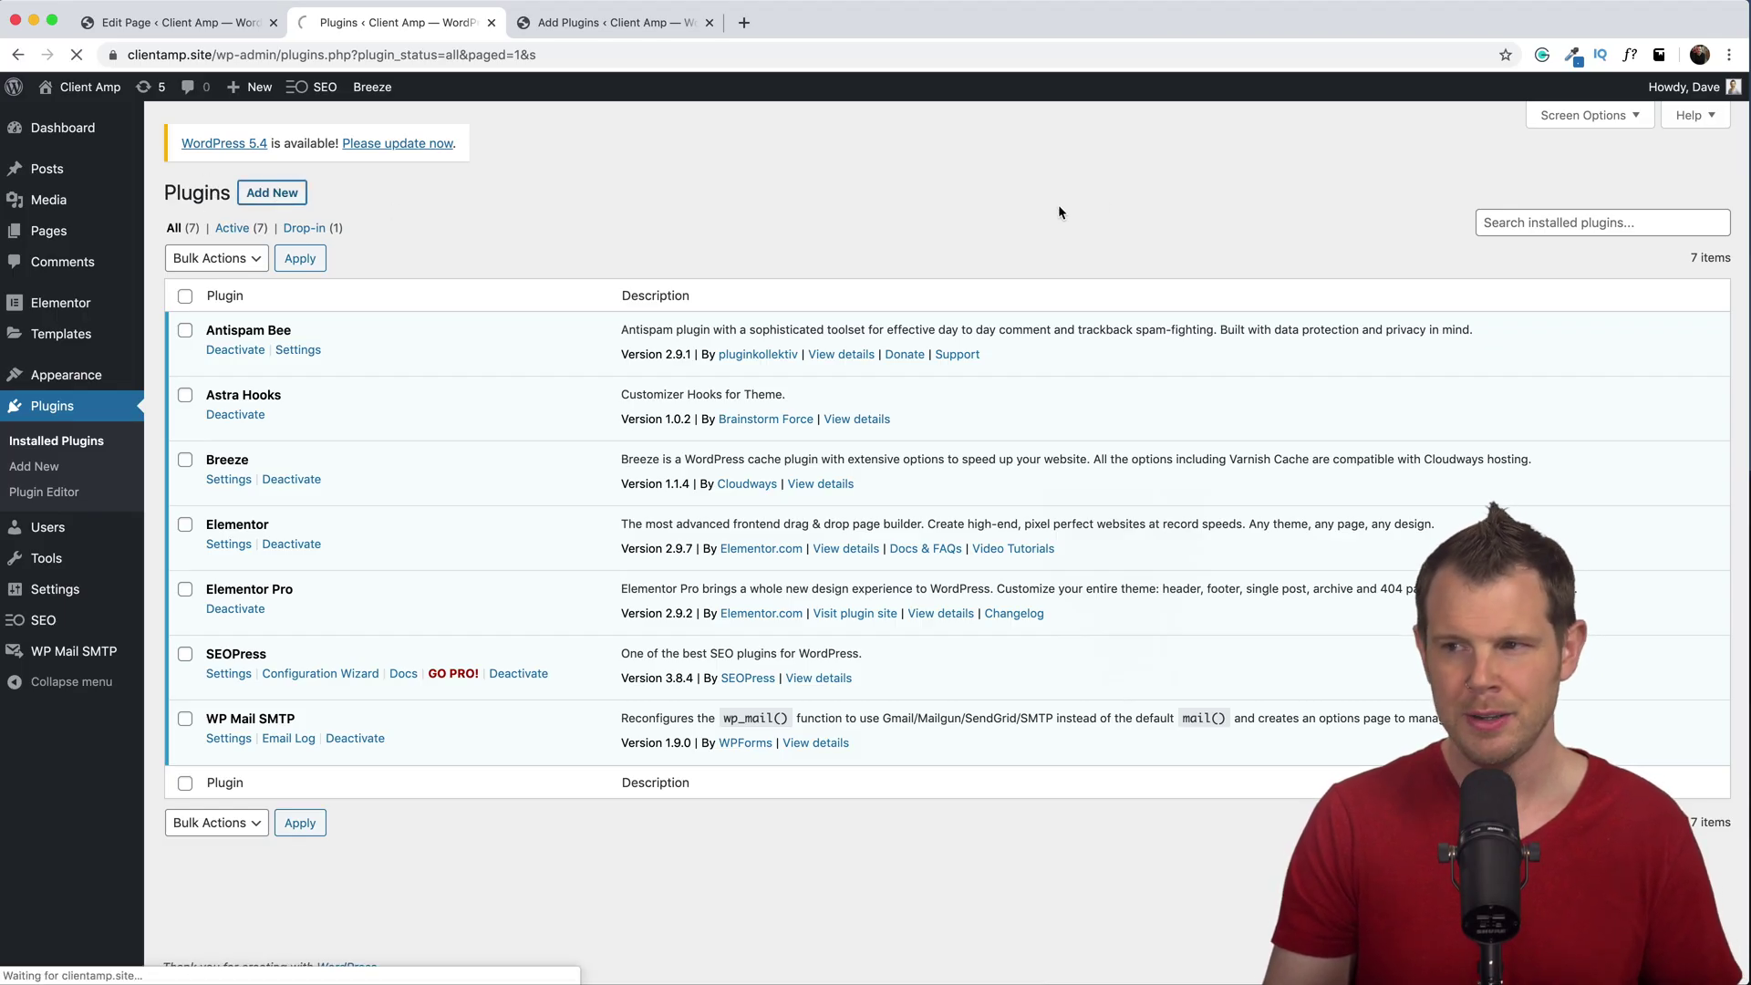
text(Short)
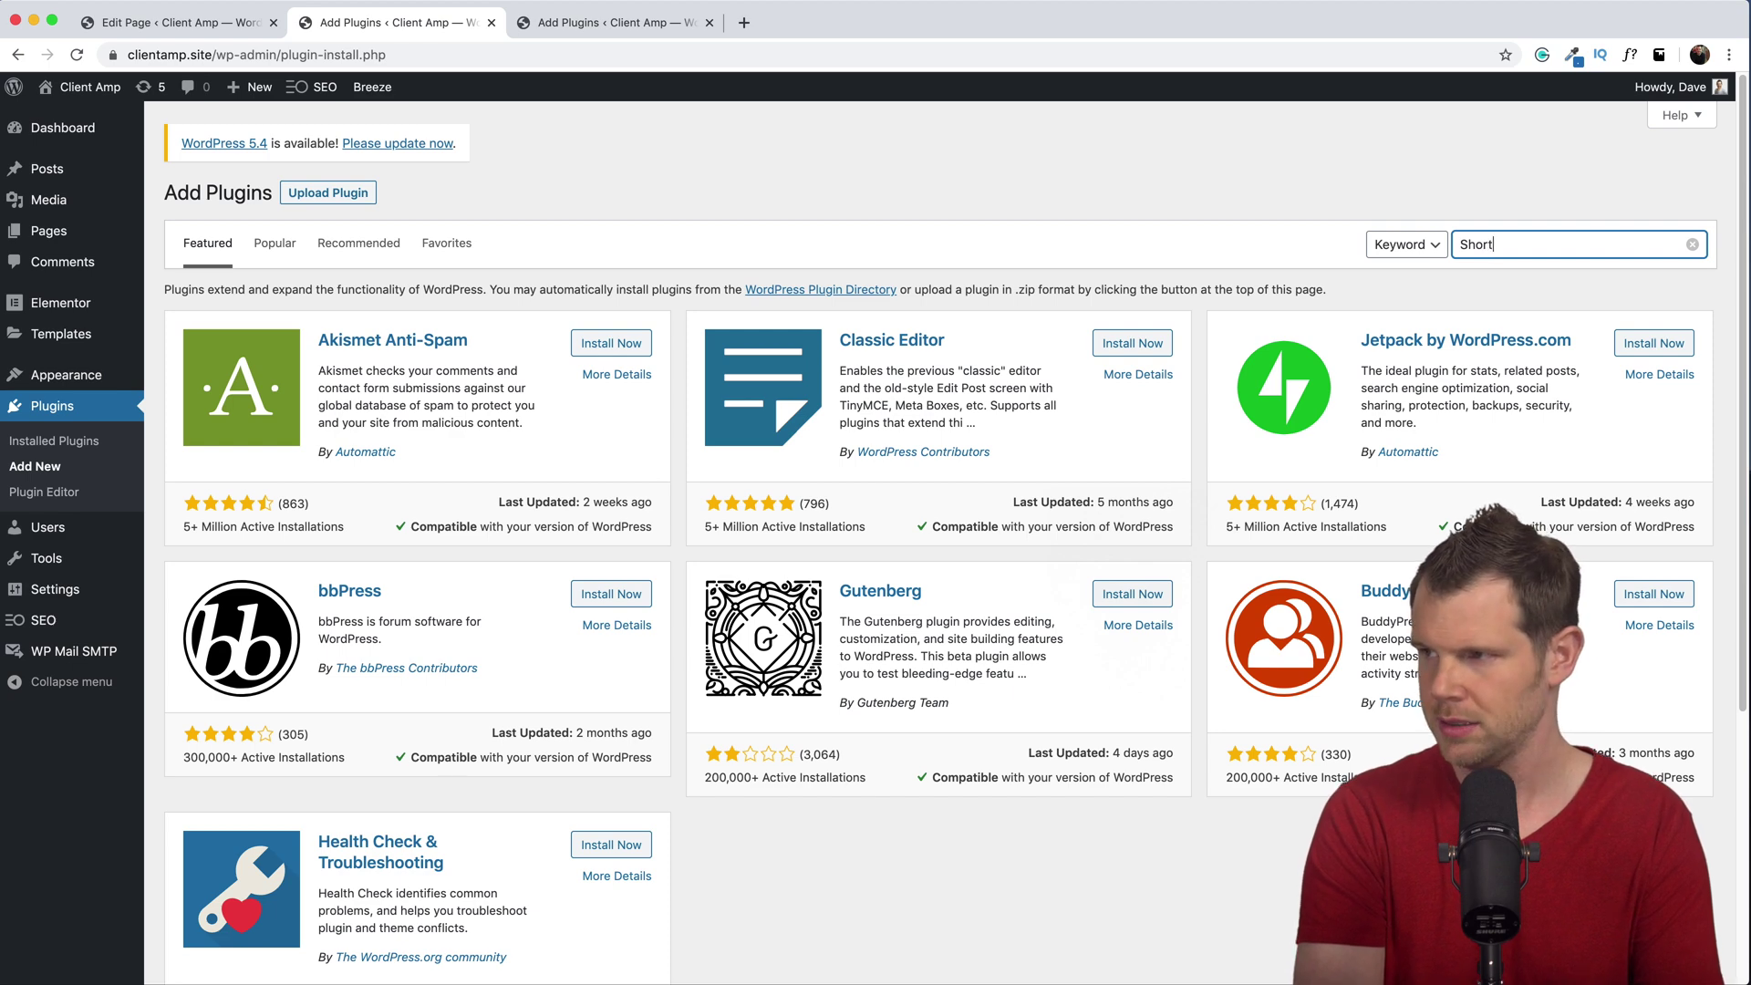
text(Pixel)
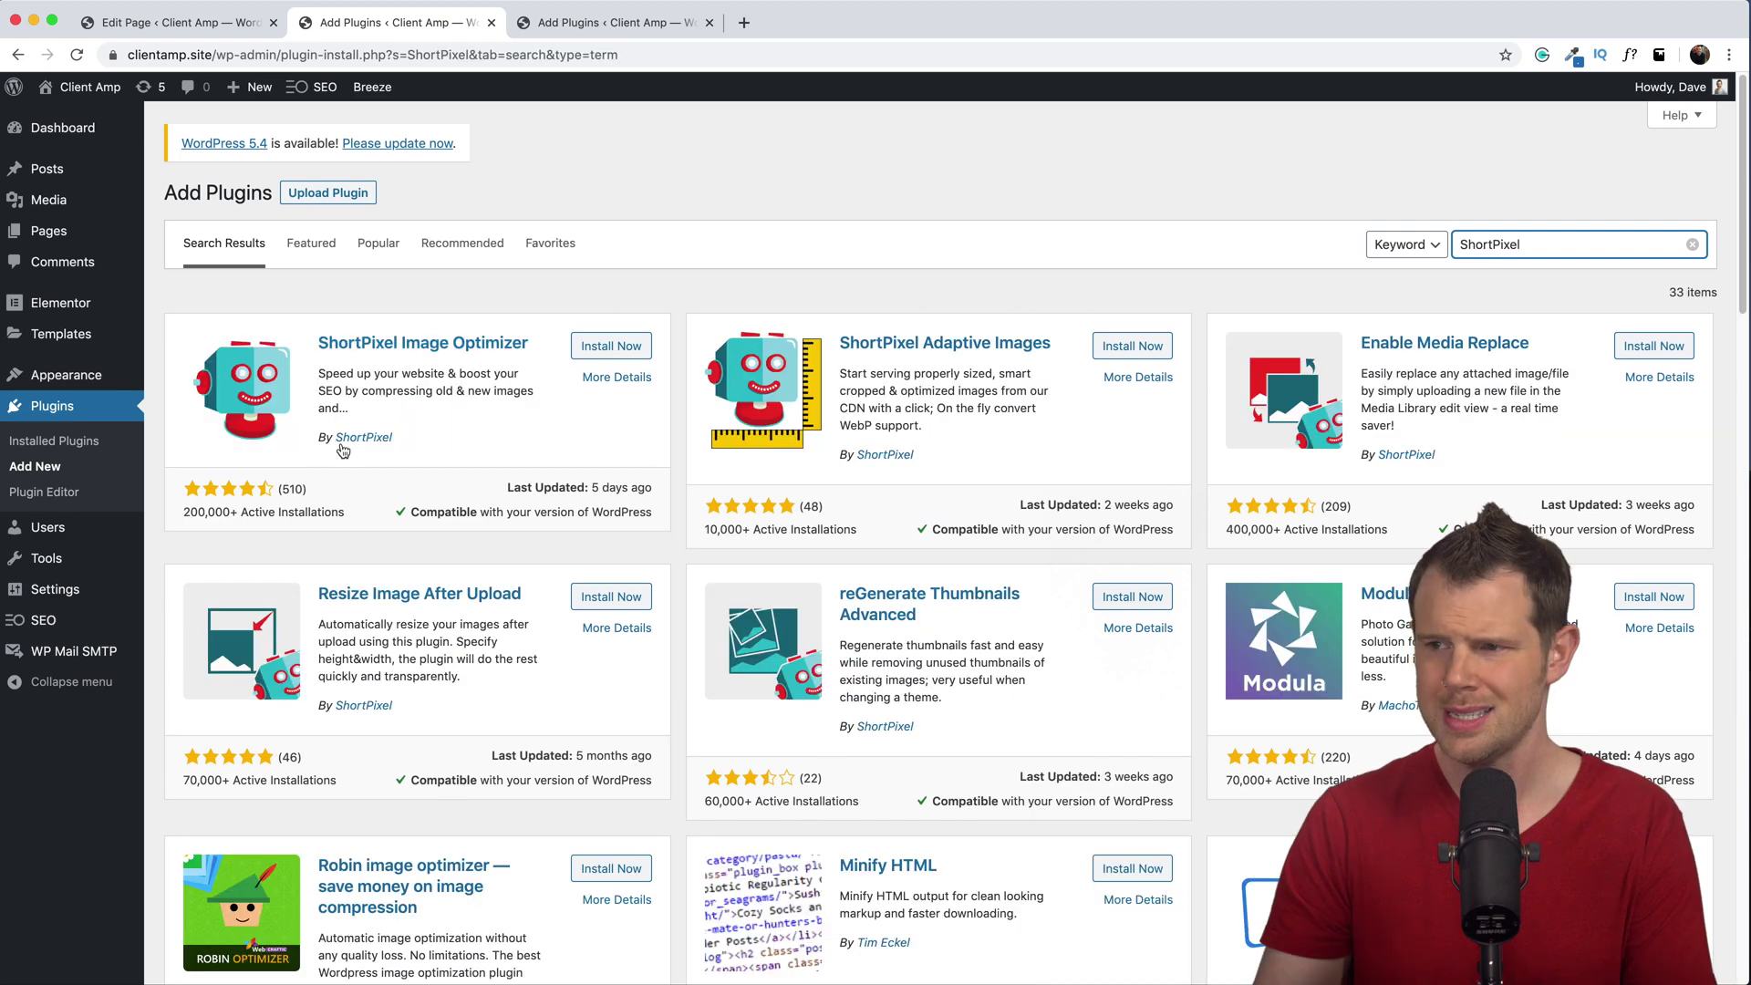
click(611, 347)
click(611, 347)
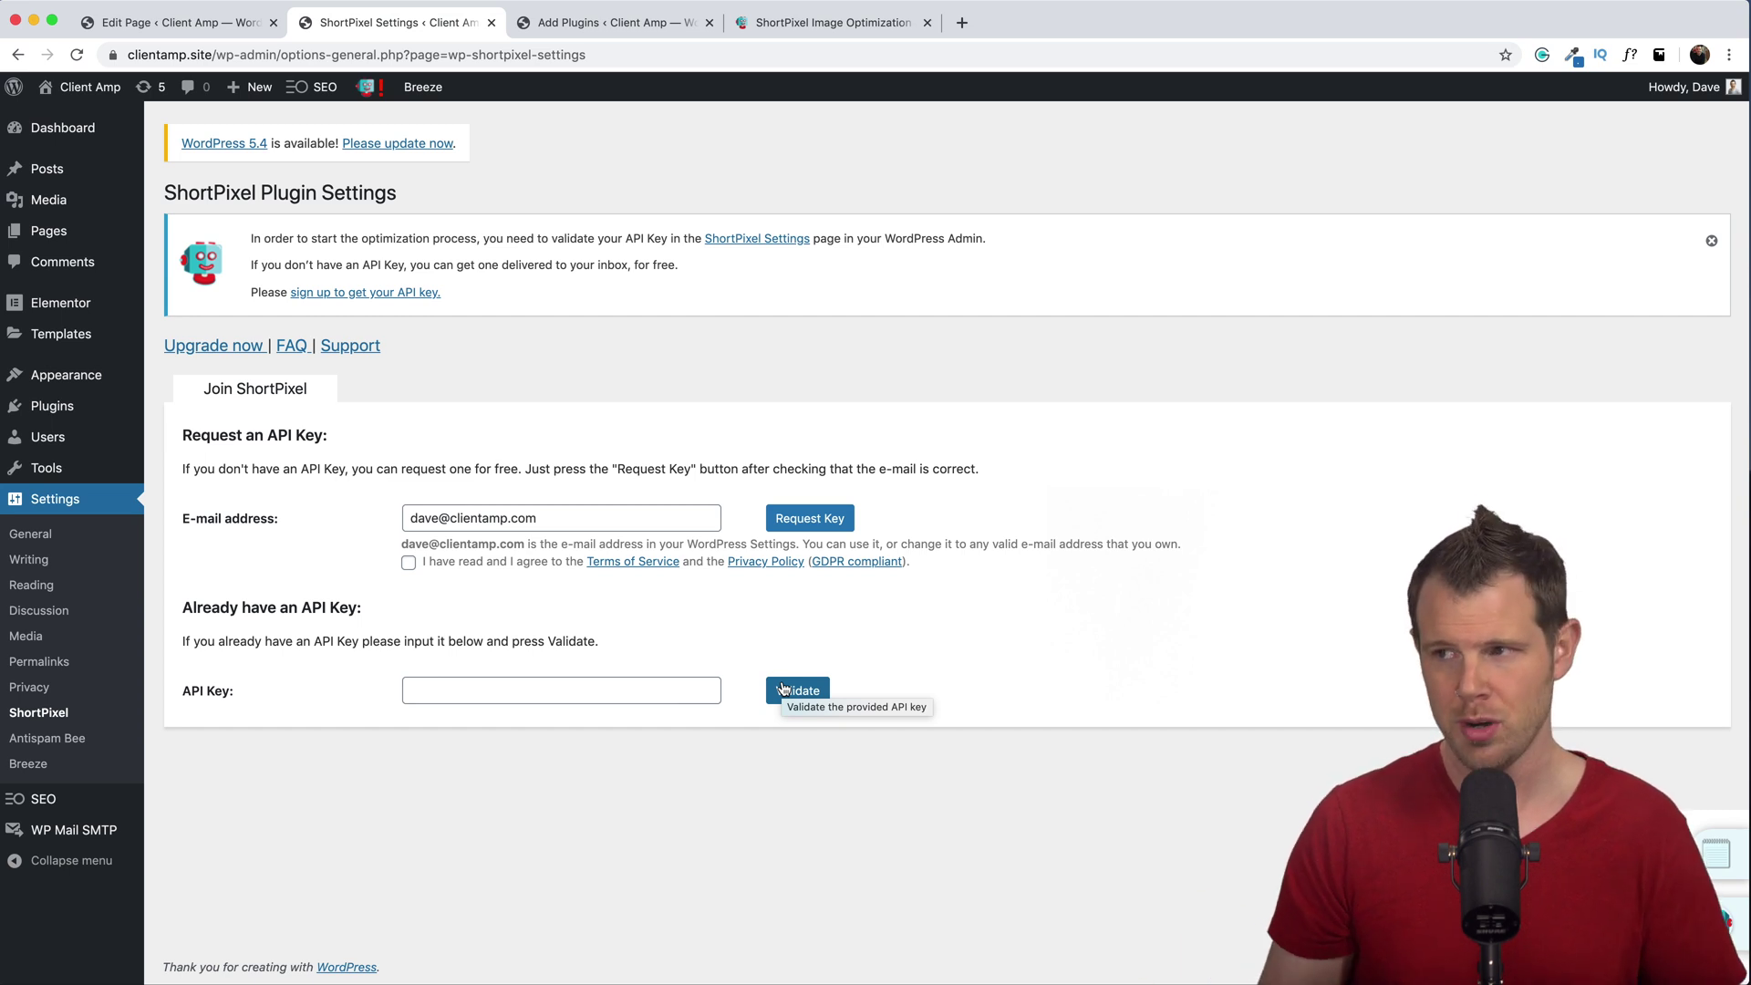
Scroll through the monthly plan pricing on the shortpixel.com tab.
click(825, 31)
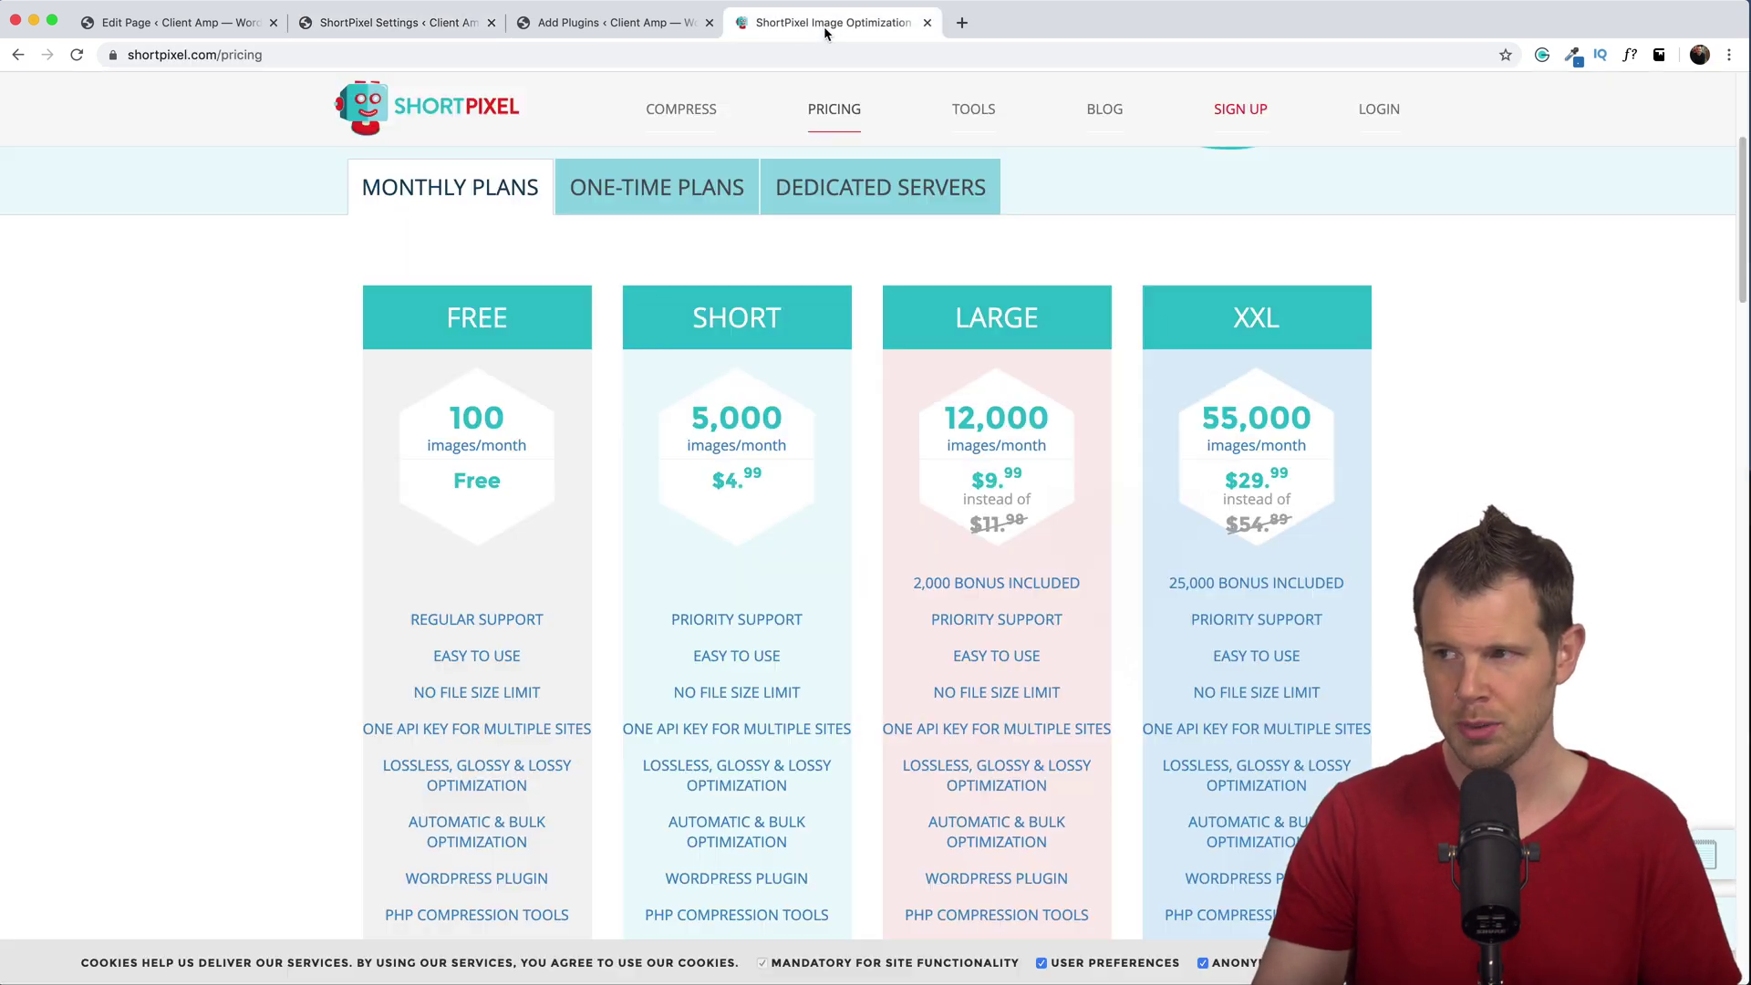
scroll(486, 522, down, 2)
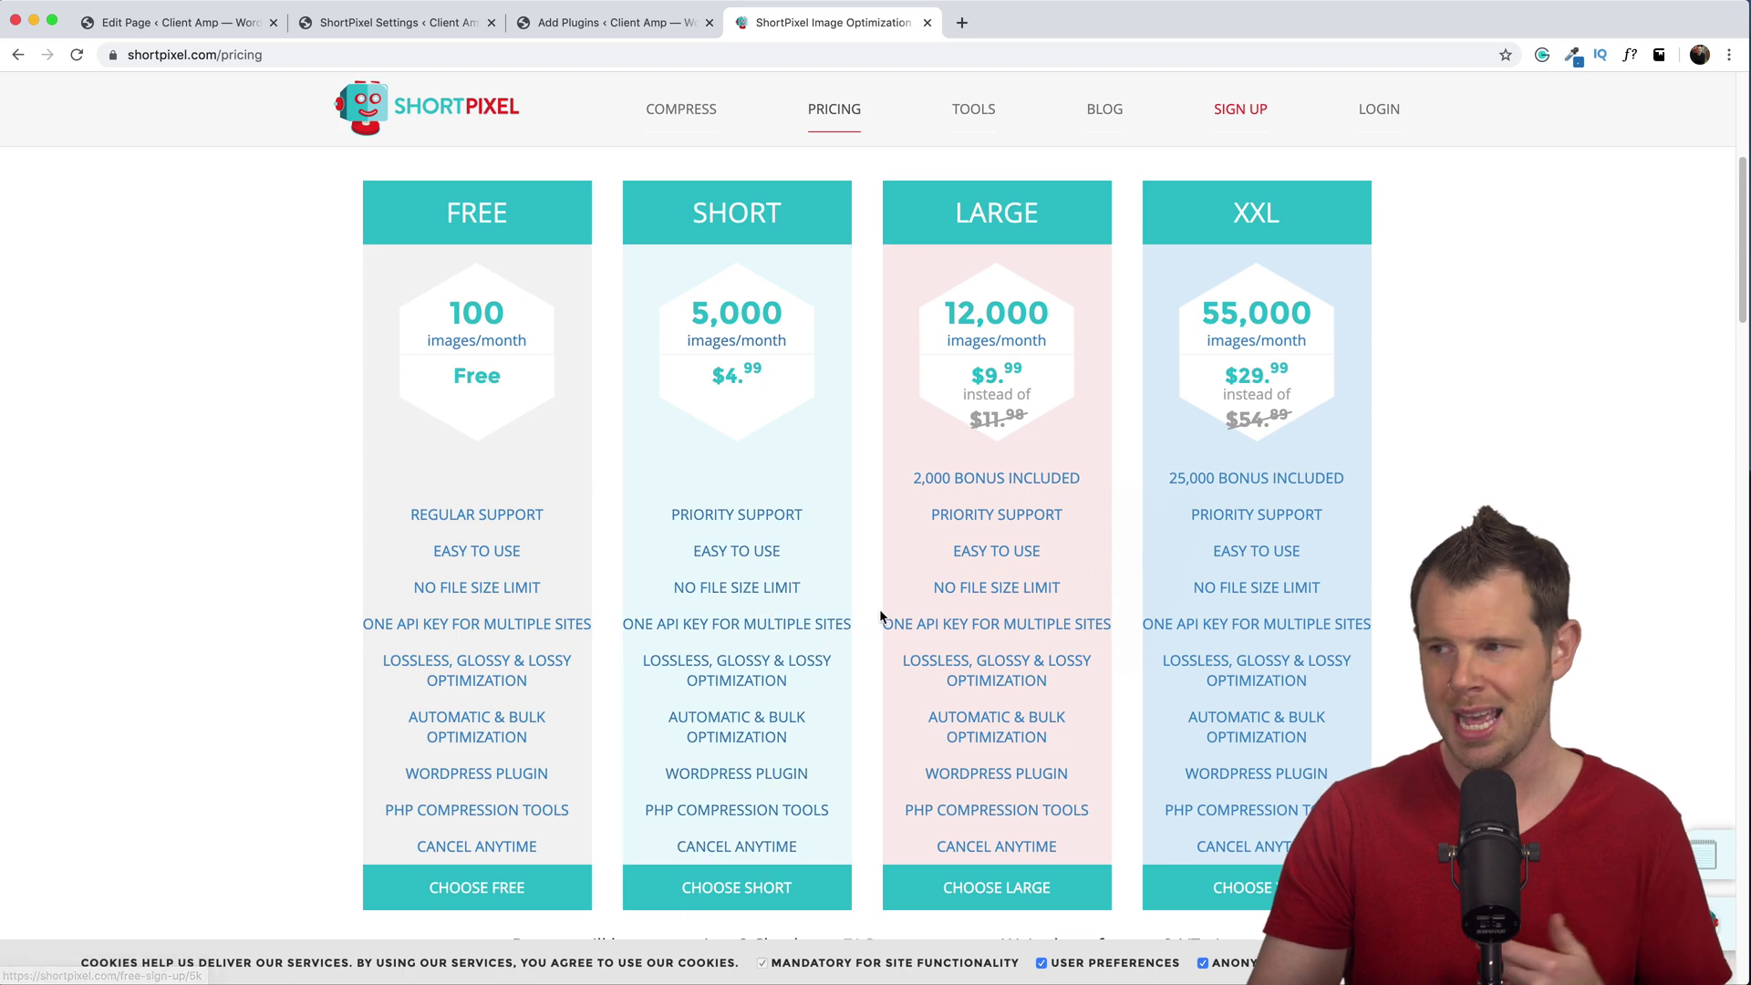
scroll(897, 670, down, 1)
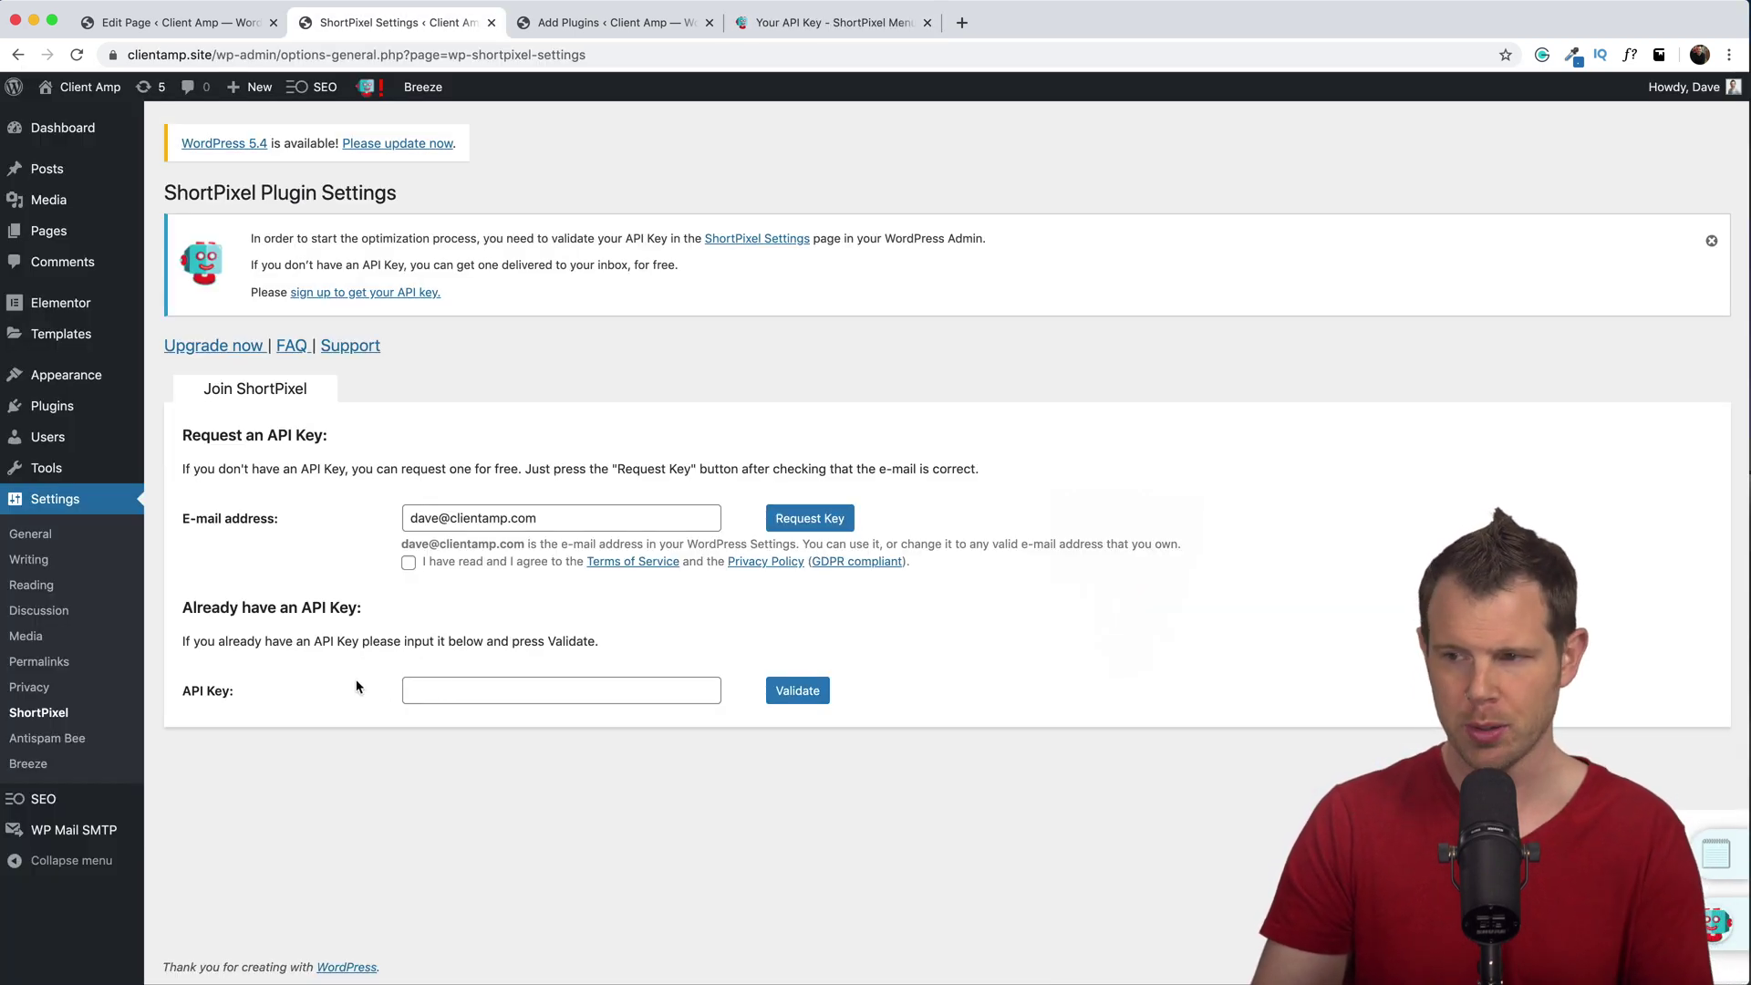
Paste the API key into ShortPixel's API Key field and validate it.
click(442, 689)
key(super+v)
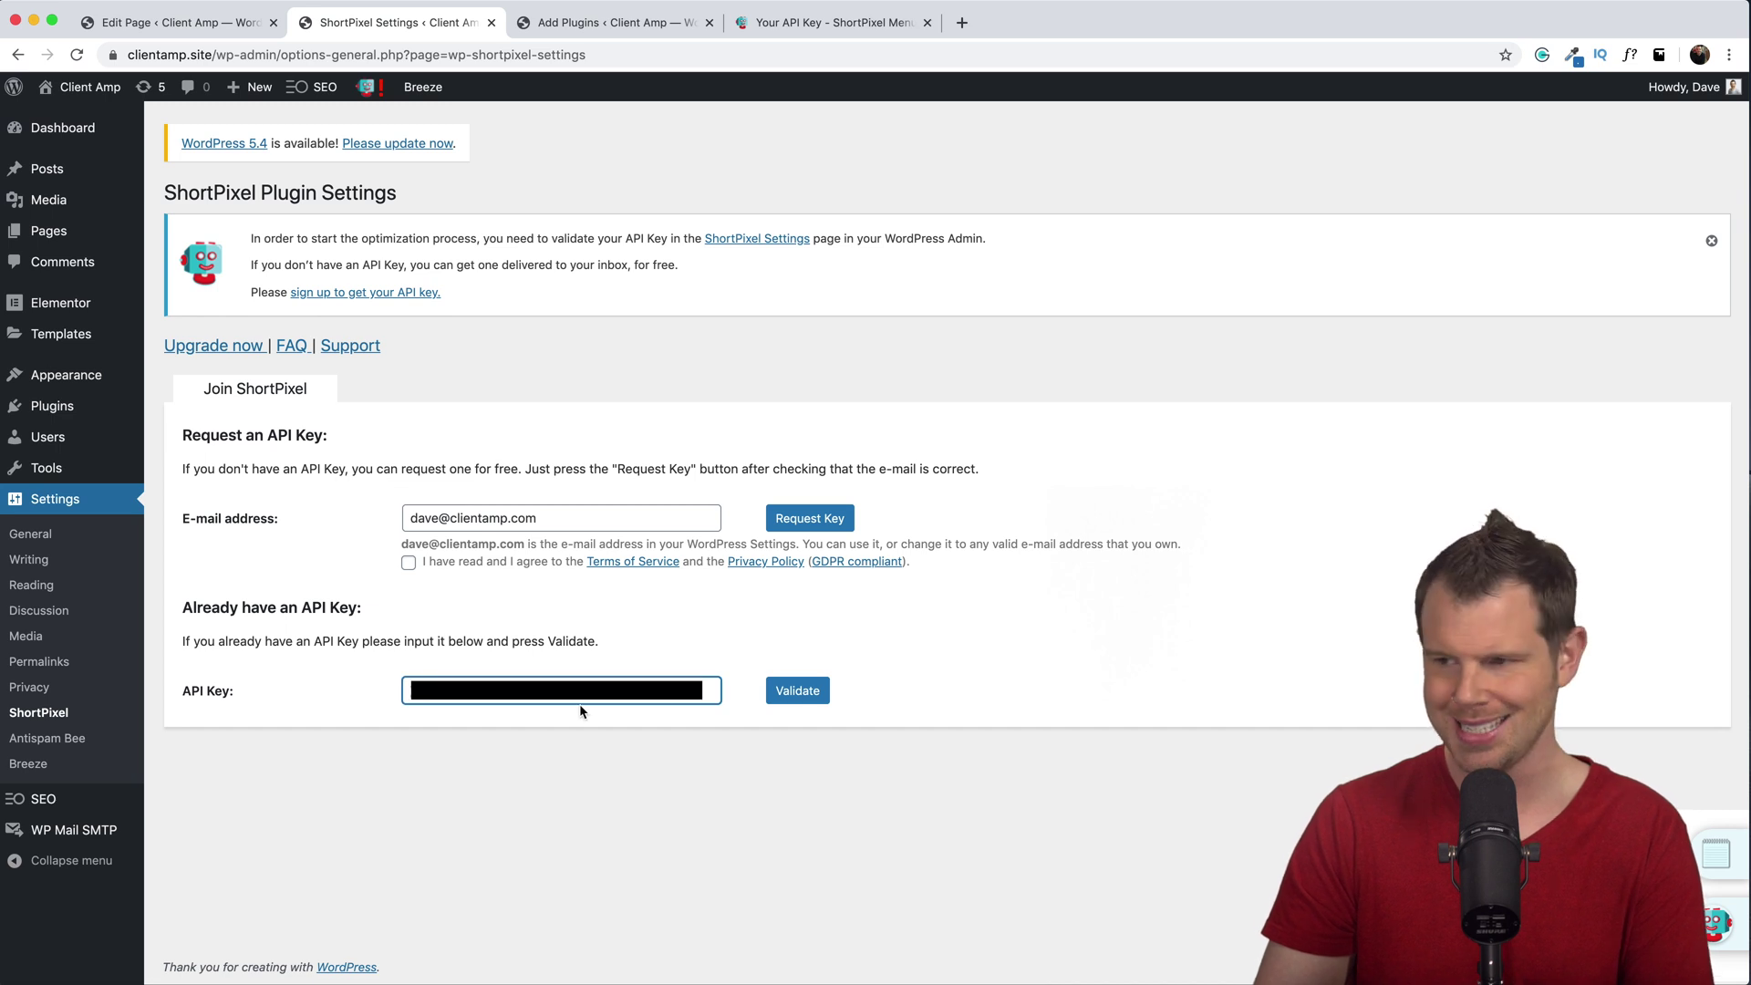
click(803, 698)
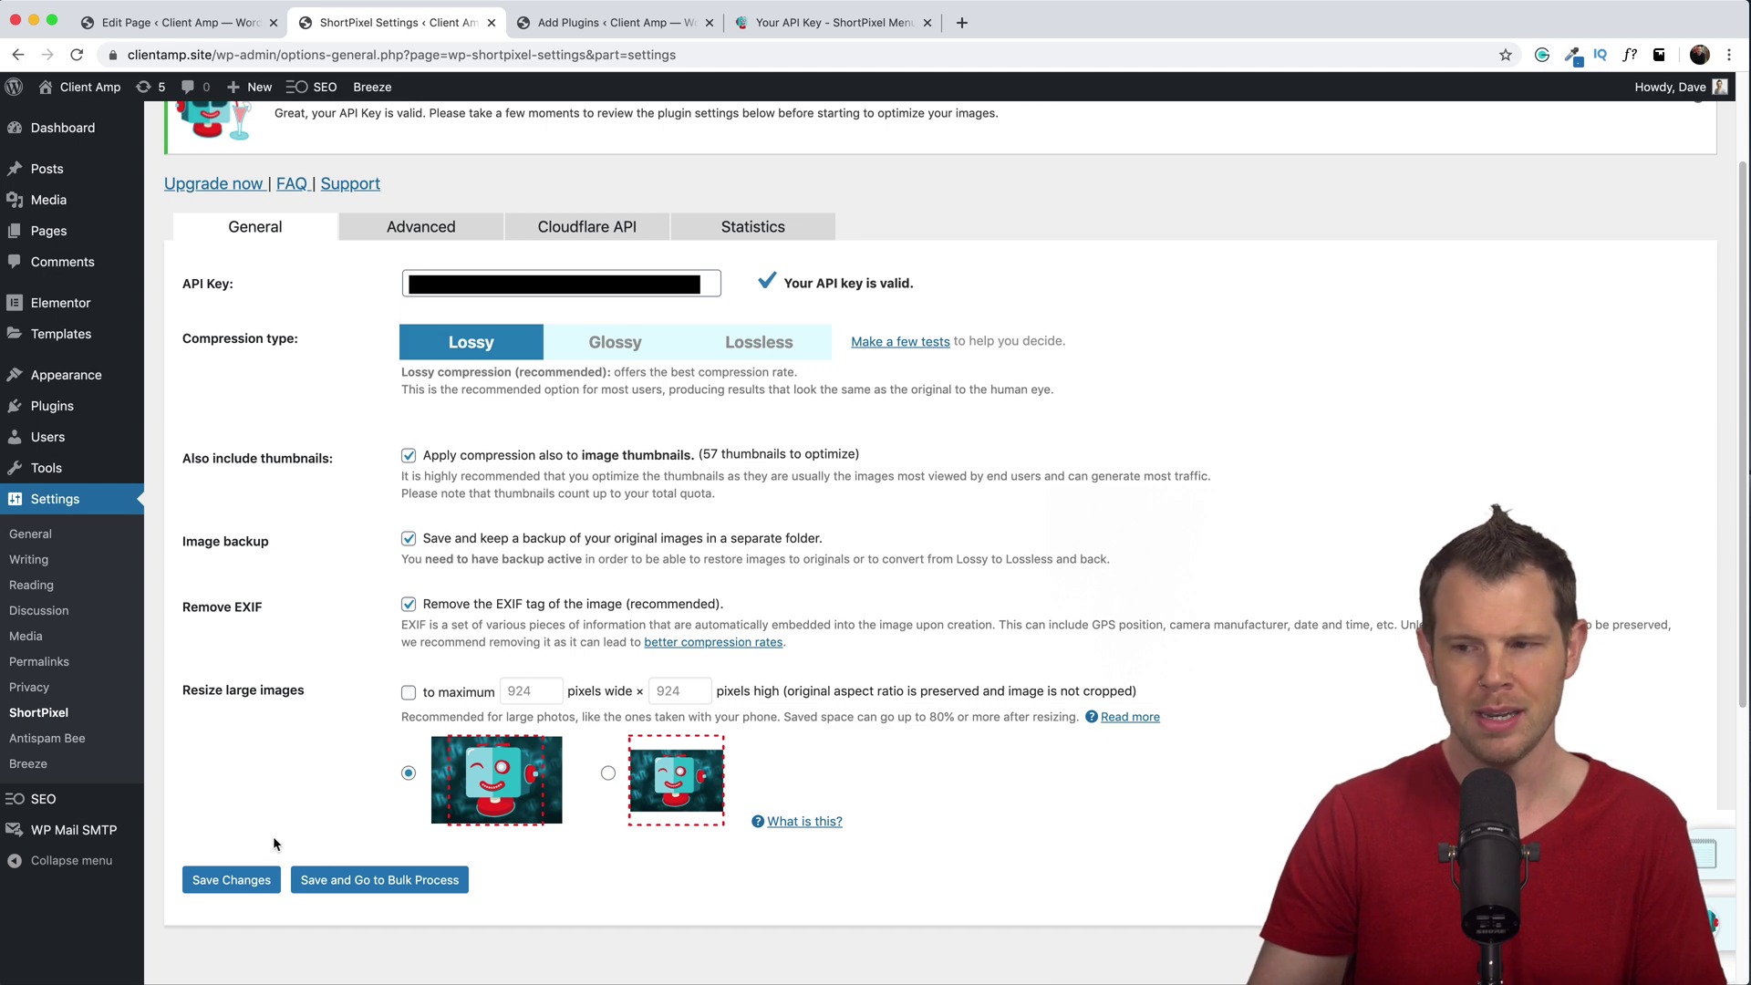
Save the ShortPixel settings and uncheck Include thumbnails so only the 17 original images are queued.
click(397, 880)
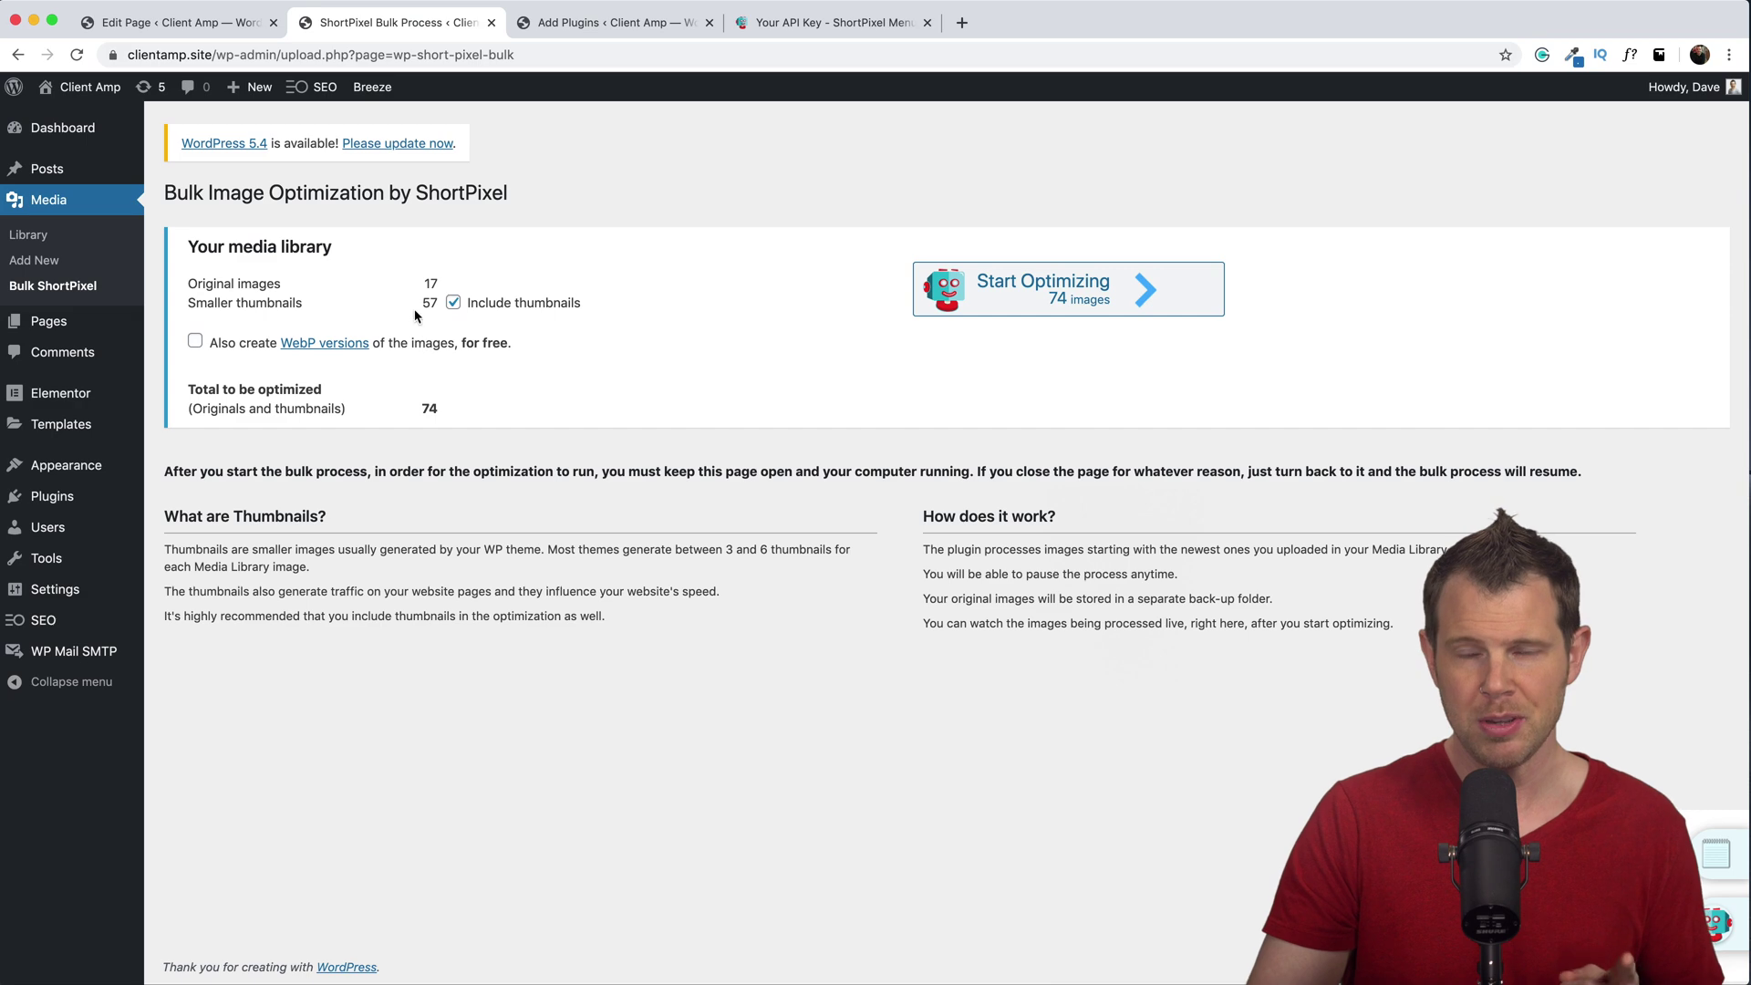
double_click(429, 283)
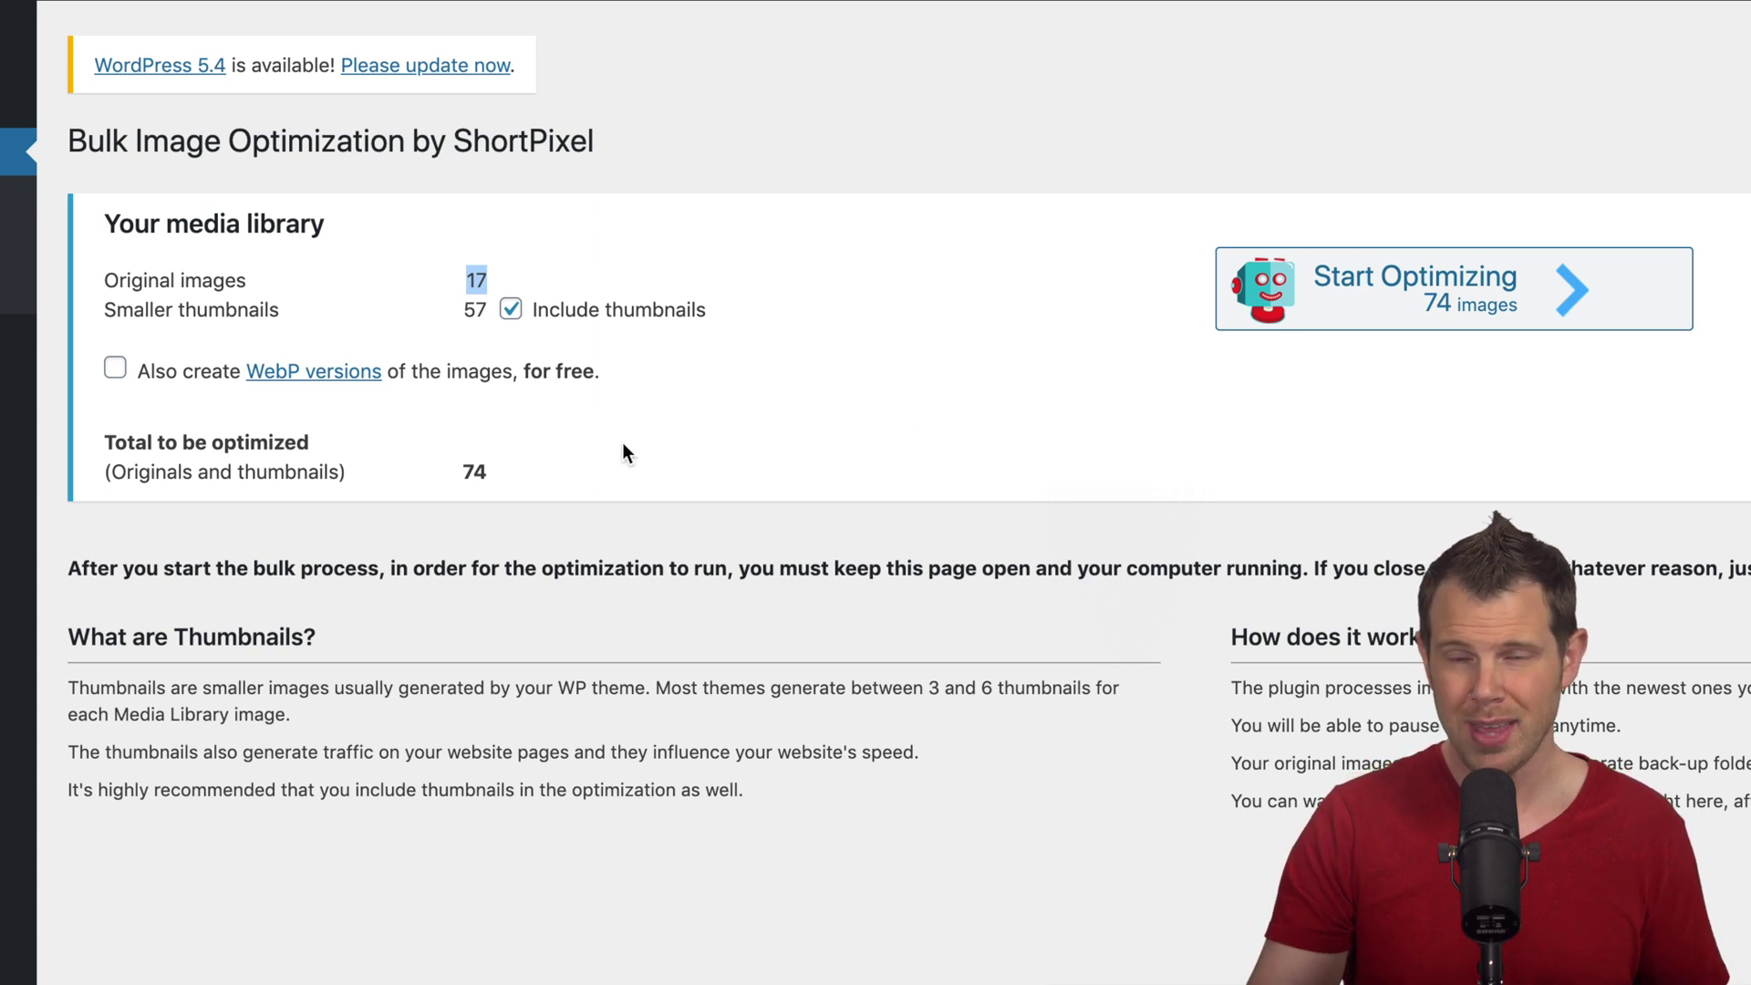
click(504, 327)
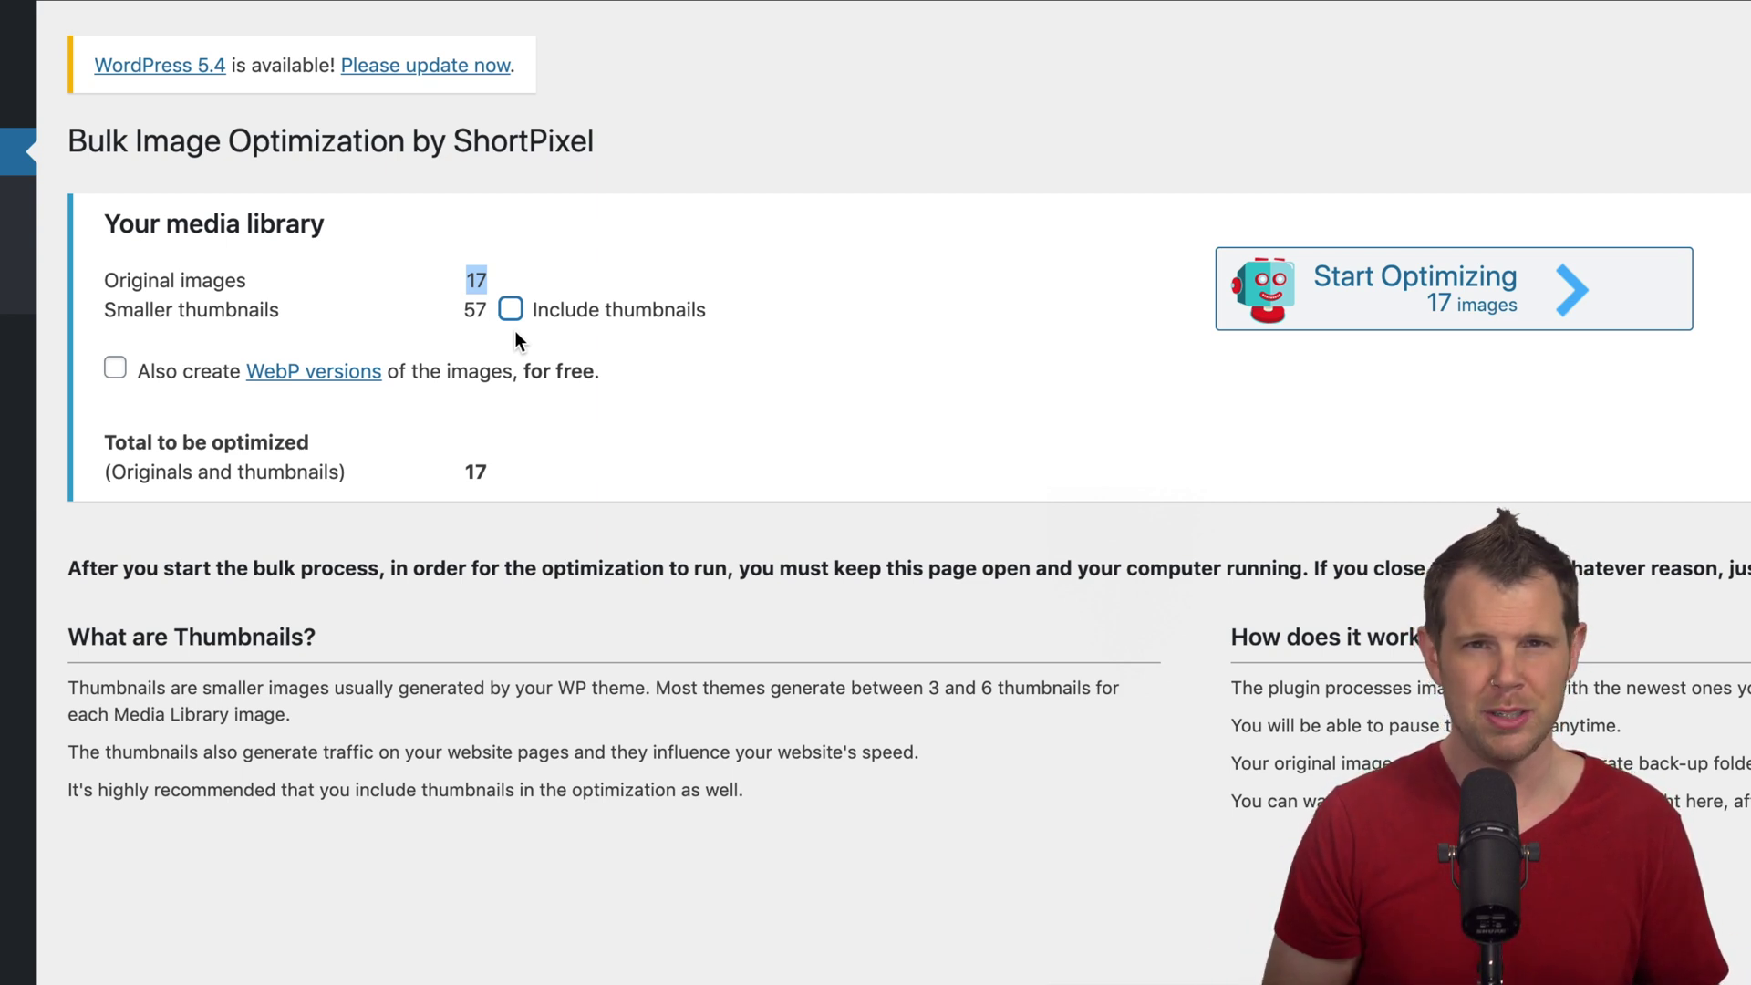
Start optimizing the 17 images and let the bulk run reach 100% with 70% average reduction.
click(1378, 300)
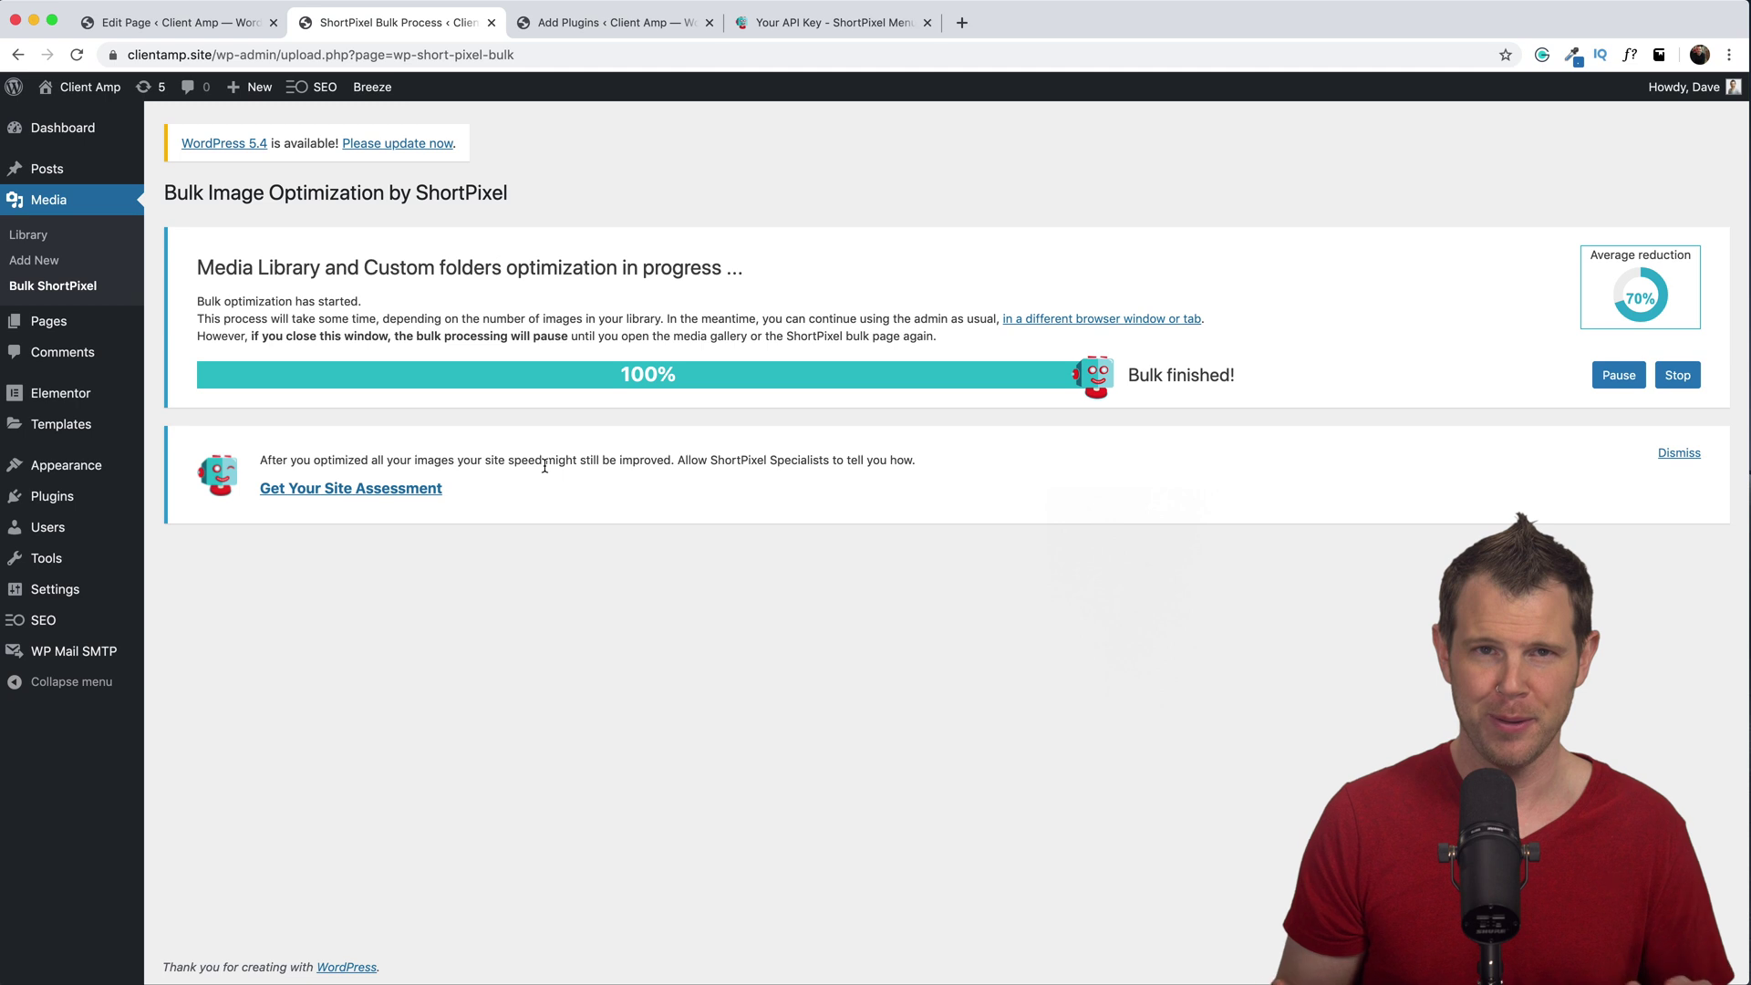
Review the Congratulations summary showing 4.96 MB saved across 17 images.
mouse_move(636, 265)
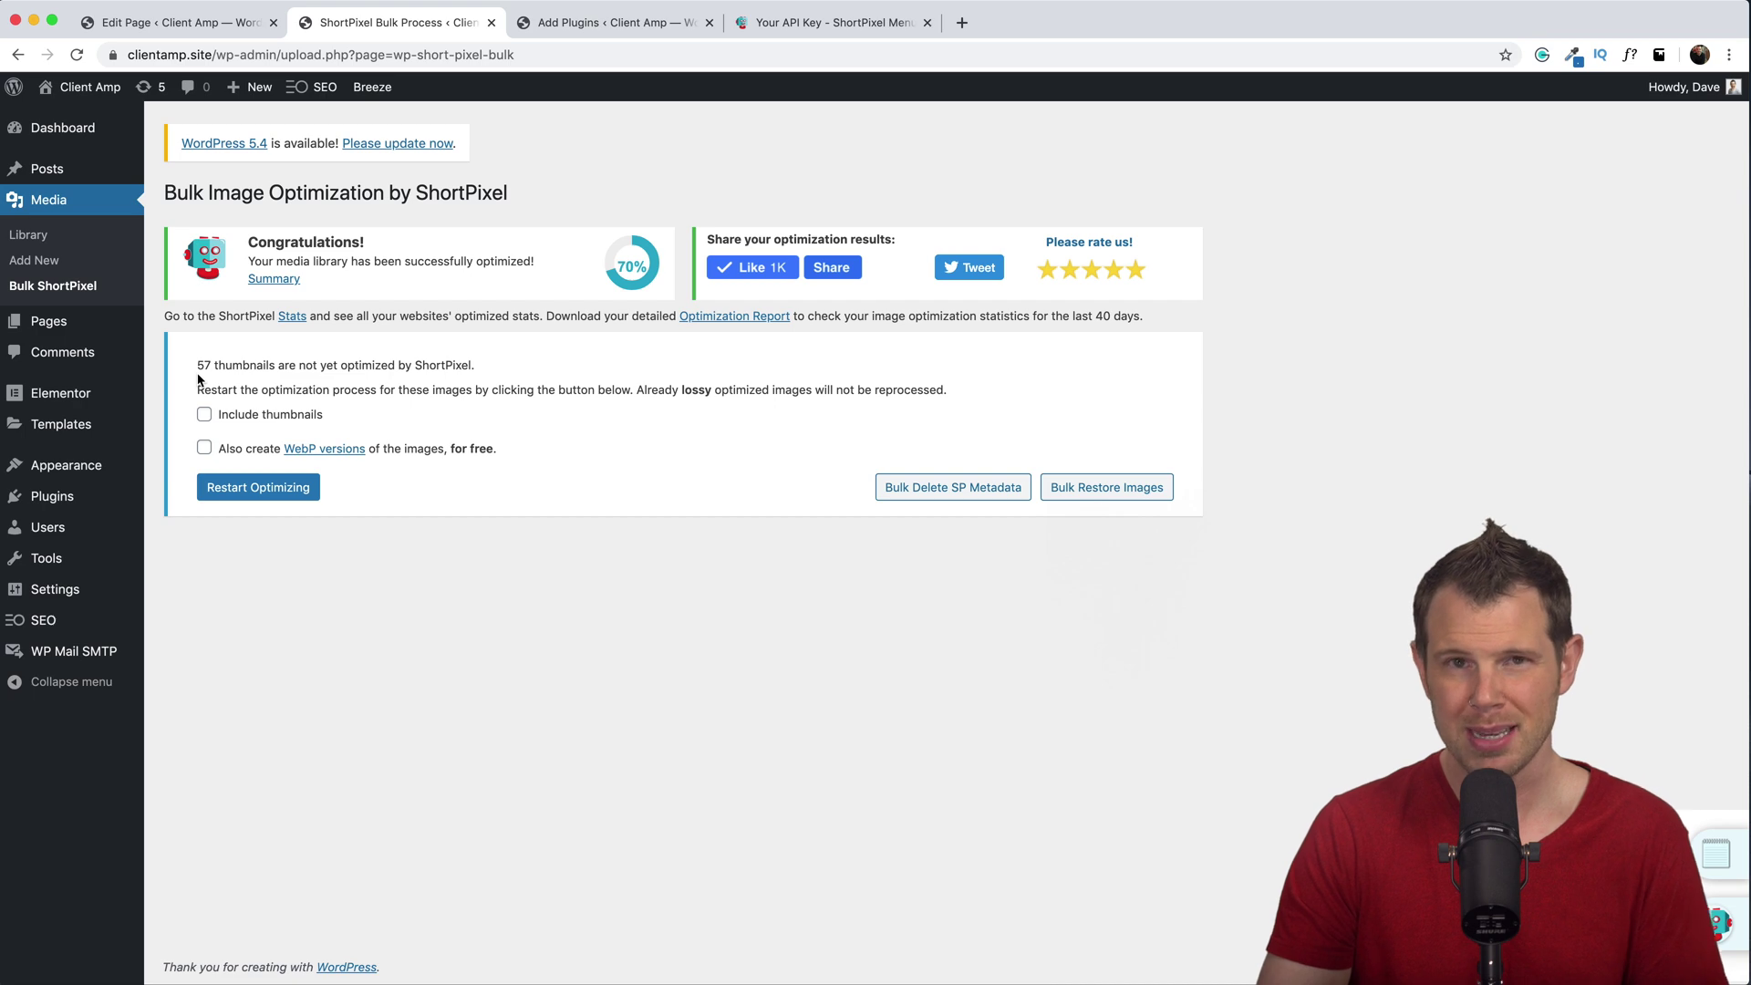
Search 'regenerate', then install and activate reGenerate Thumbnails Advanced 2.2.0 by ShortPixel.
mouse_move(54, 494)
click(170, 527)
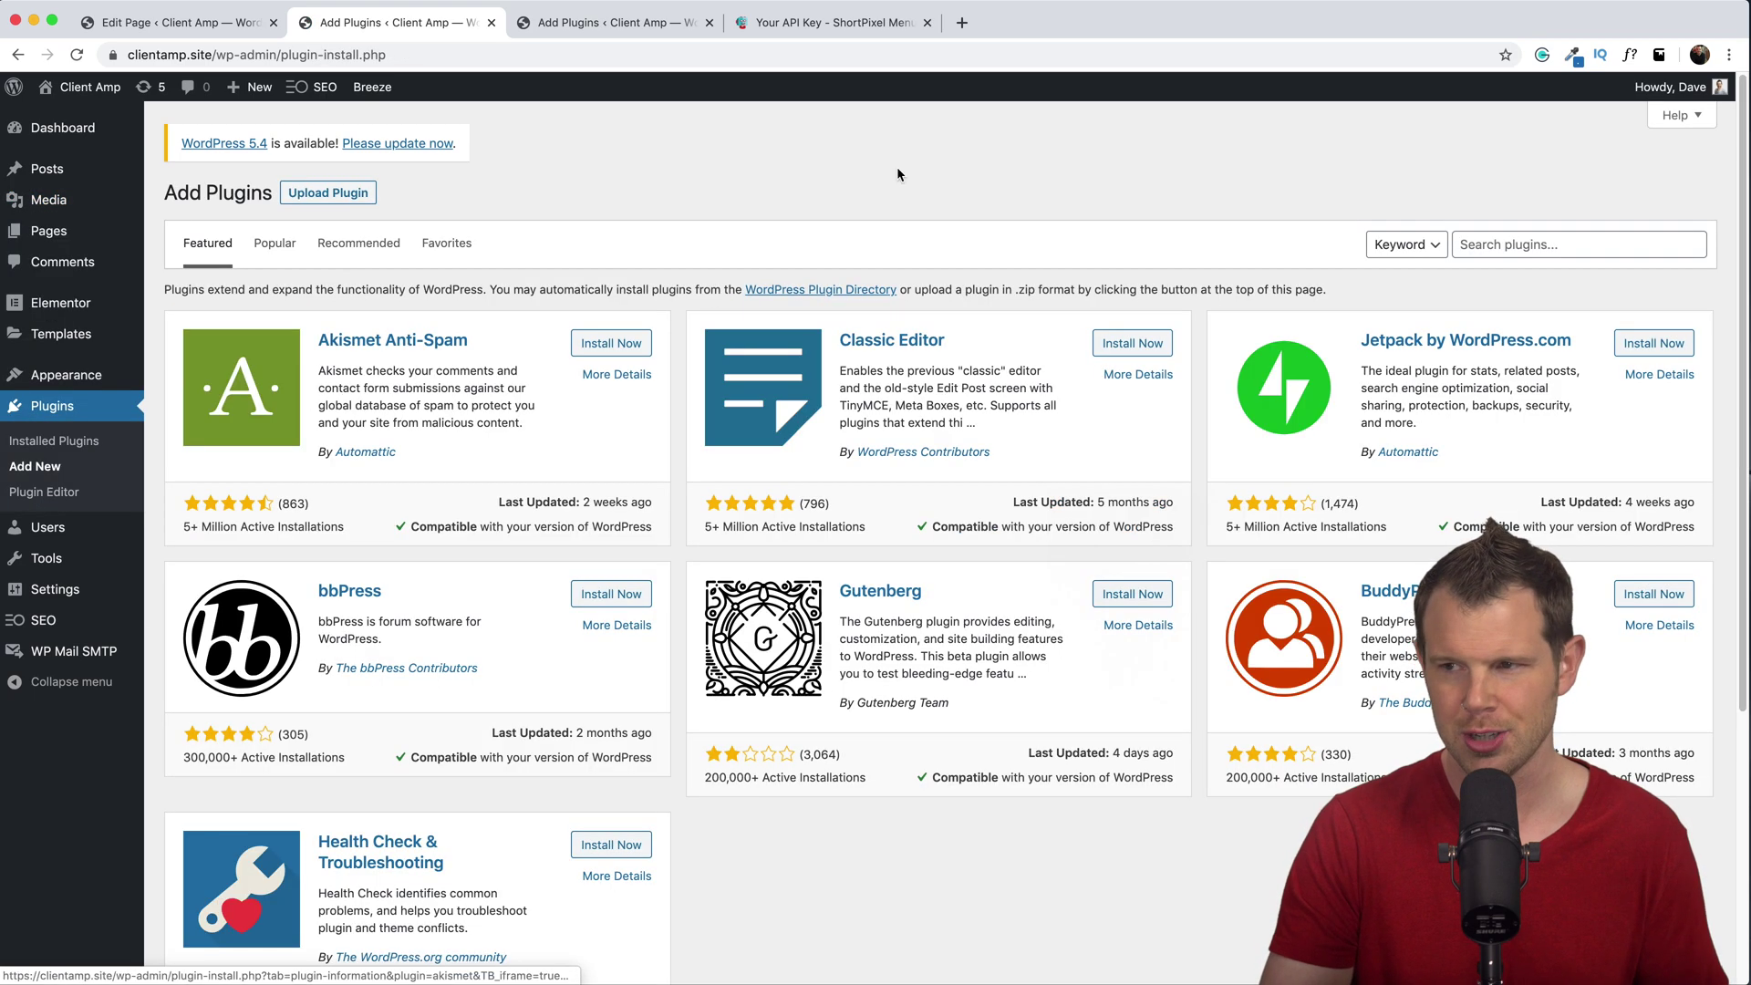
click(1511, 239)
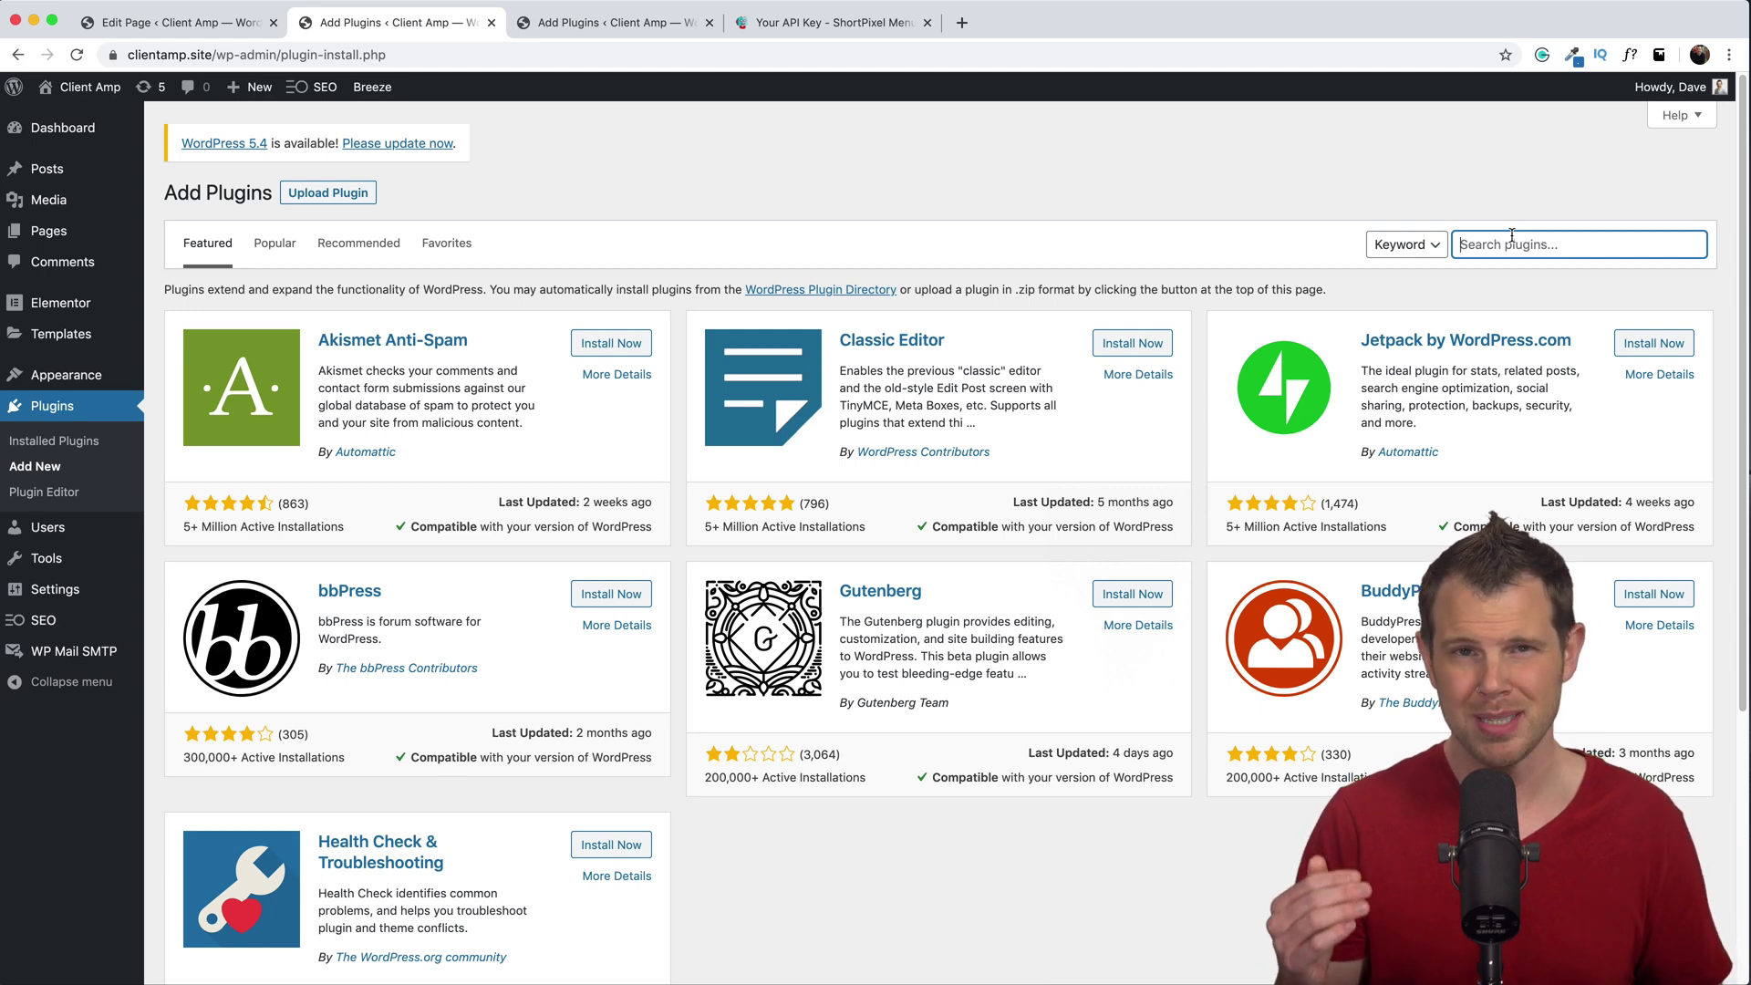
text(regenerate)
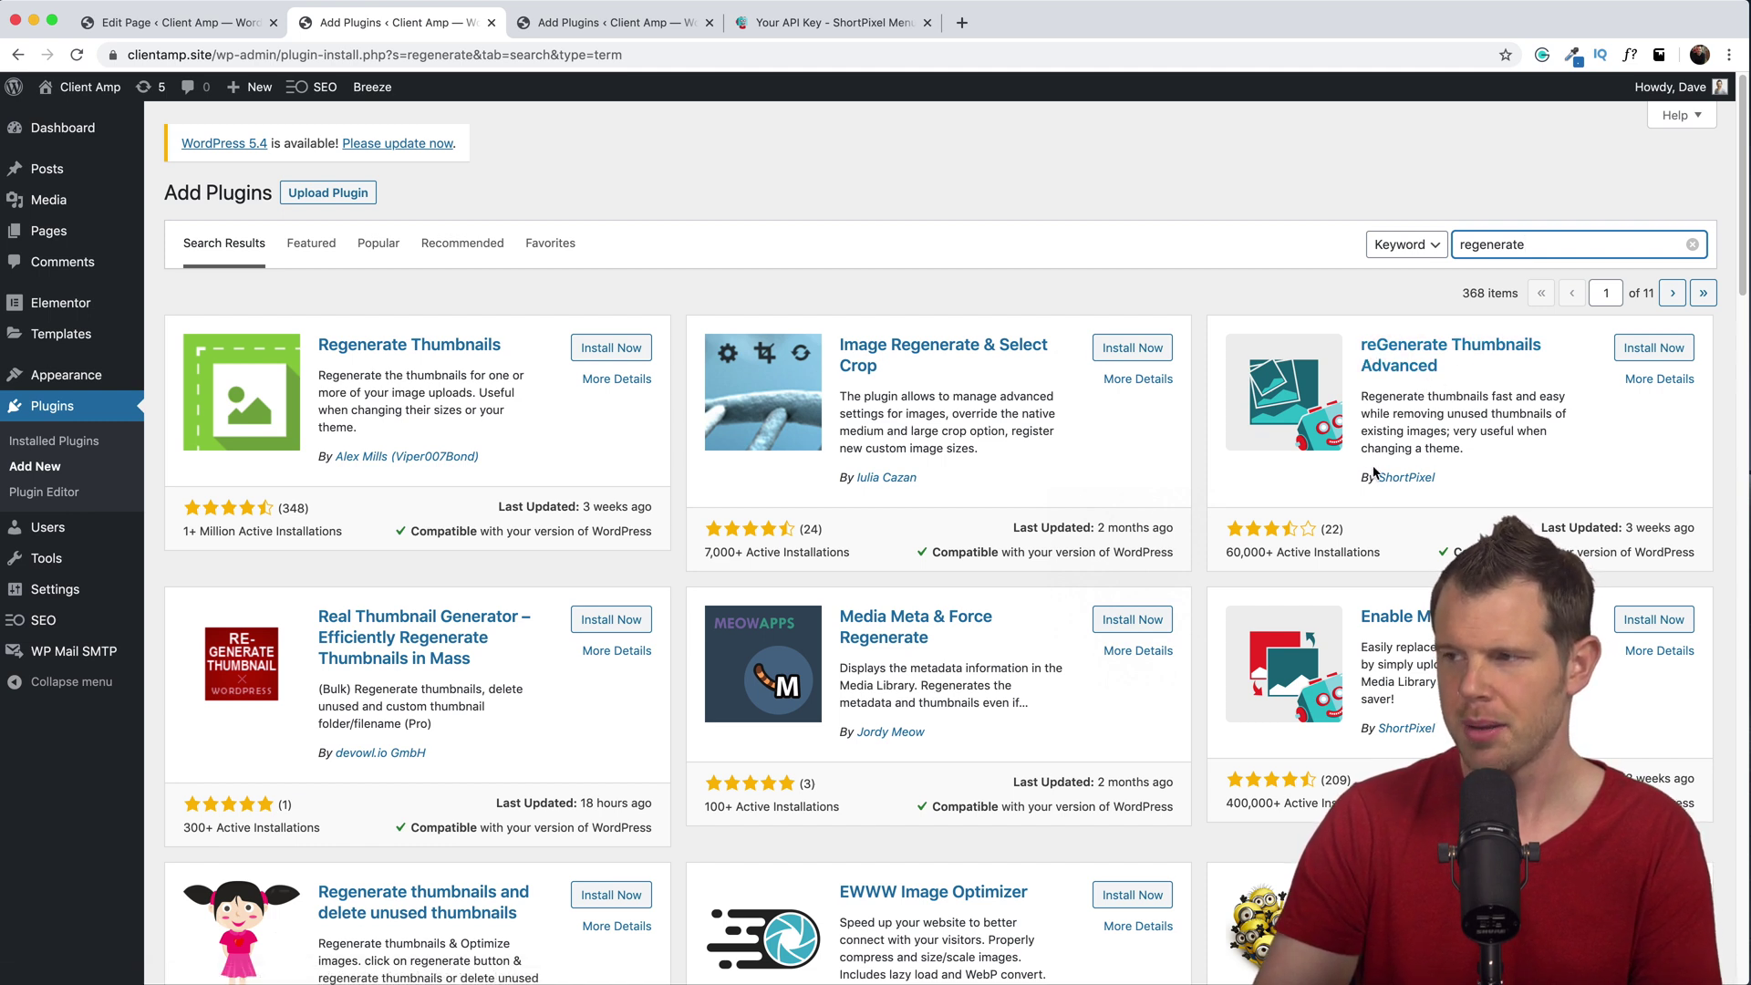
click(1639, 349)
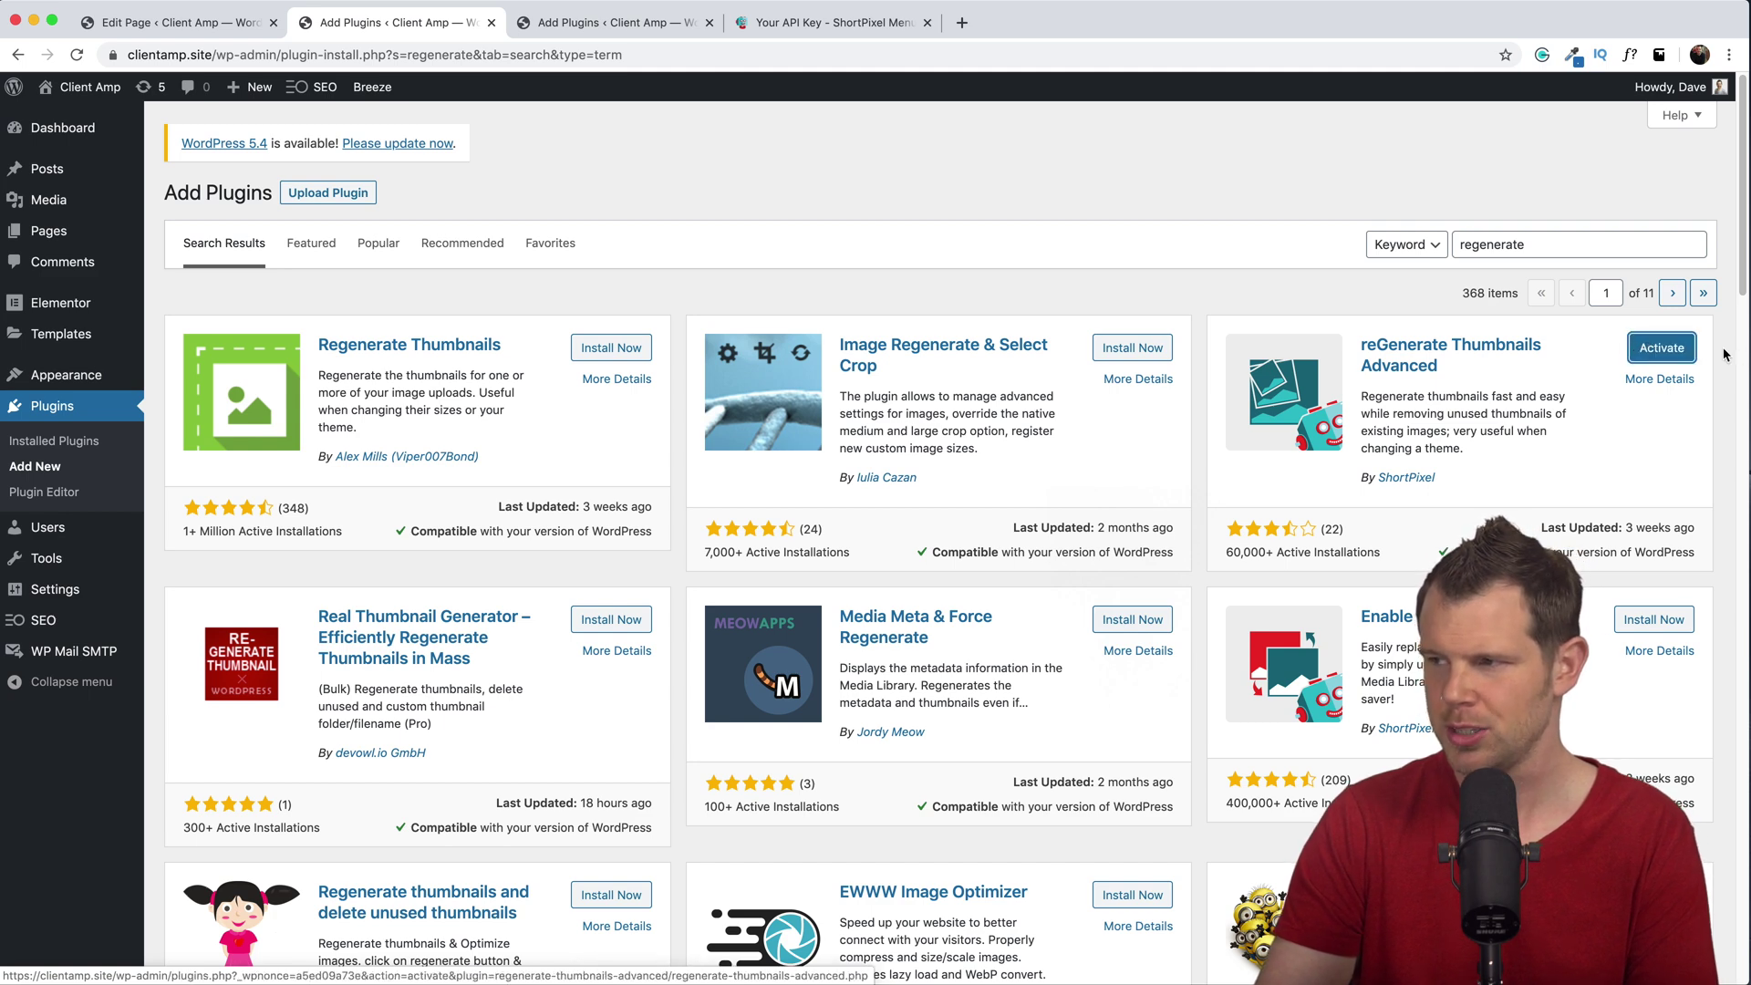
click(1683, 352)
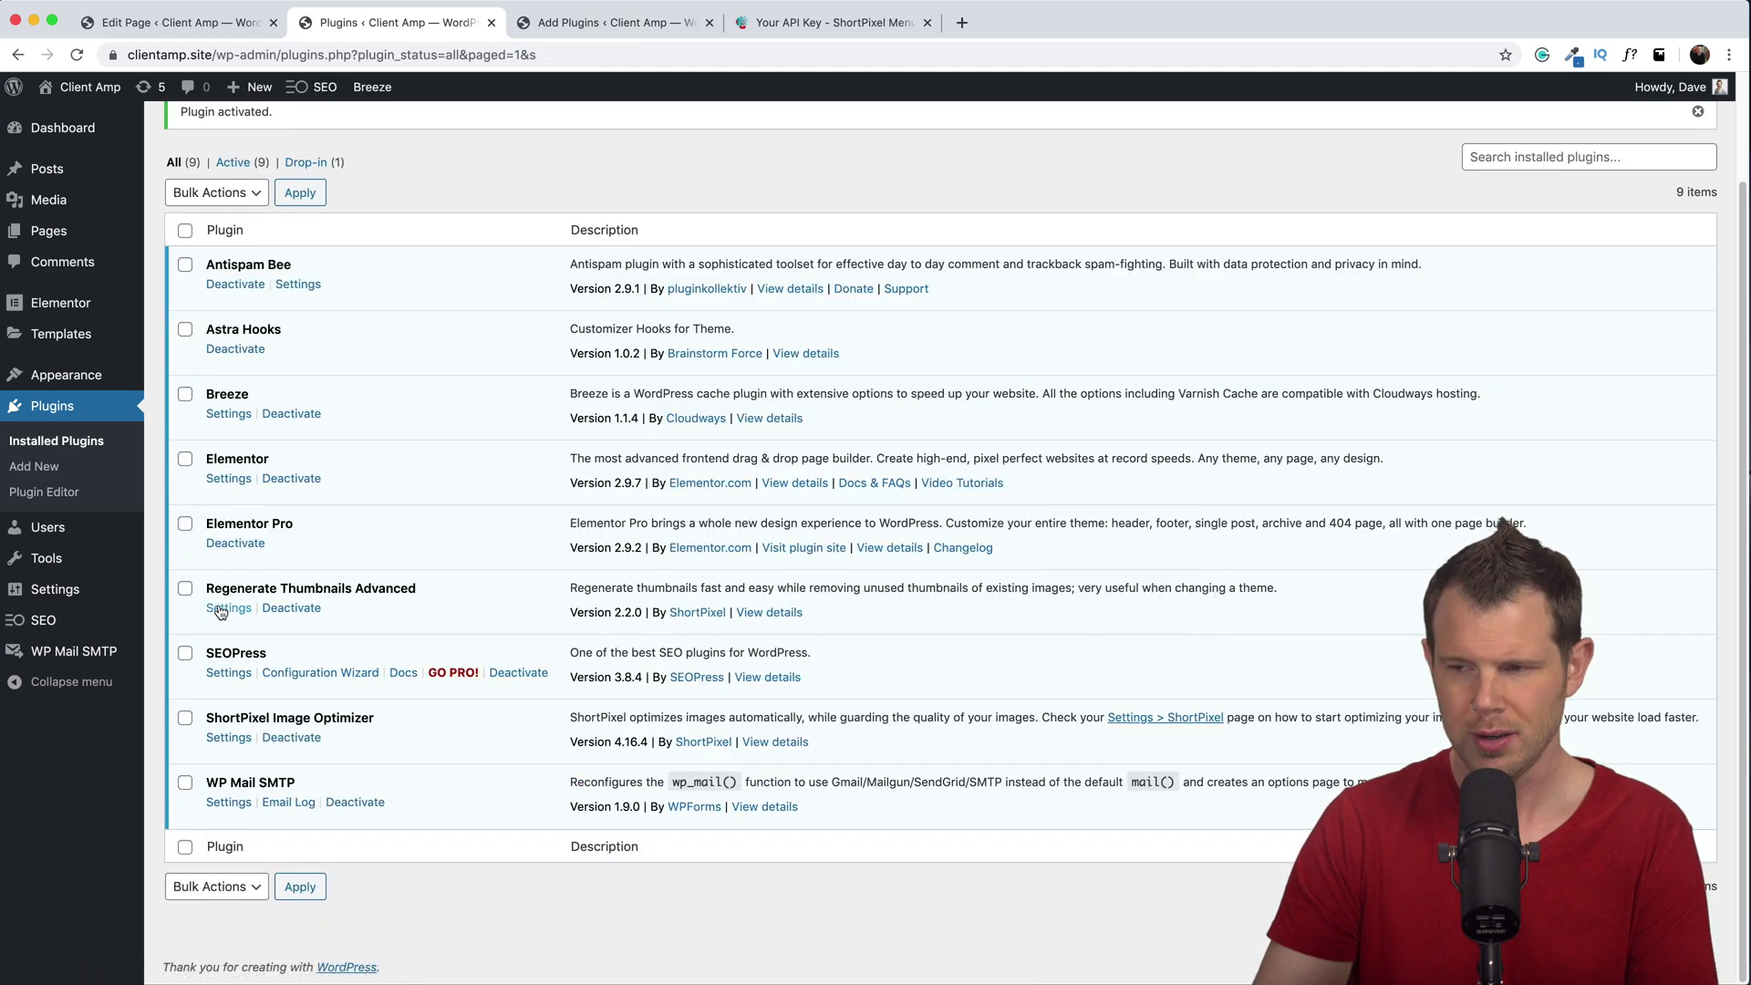
Regenerate thumbnails for all 17 images with the Regenerate period kept at All.
click(220, 610)
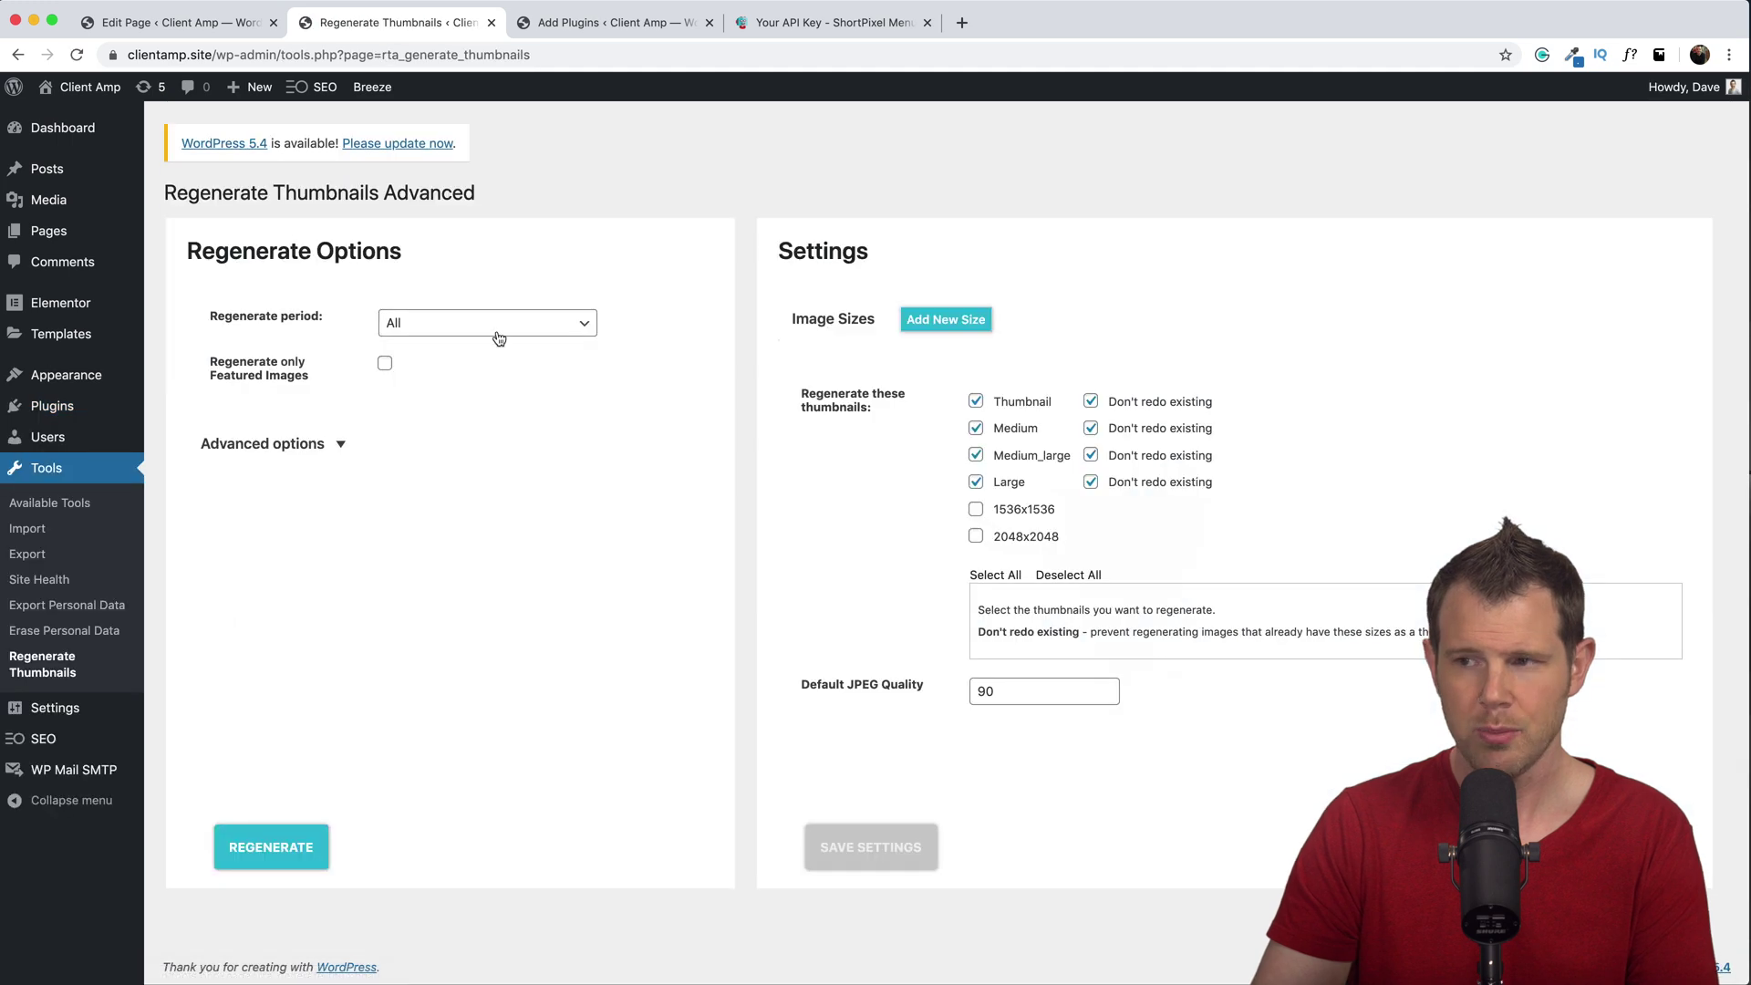
click(503, 326)
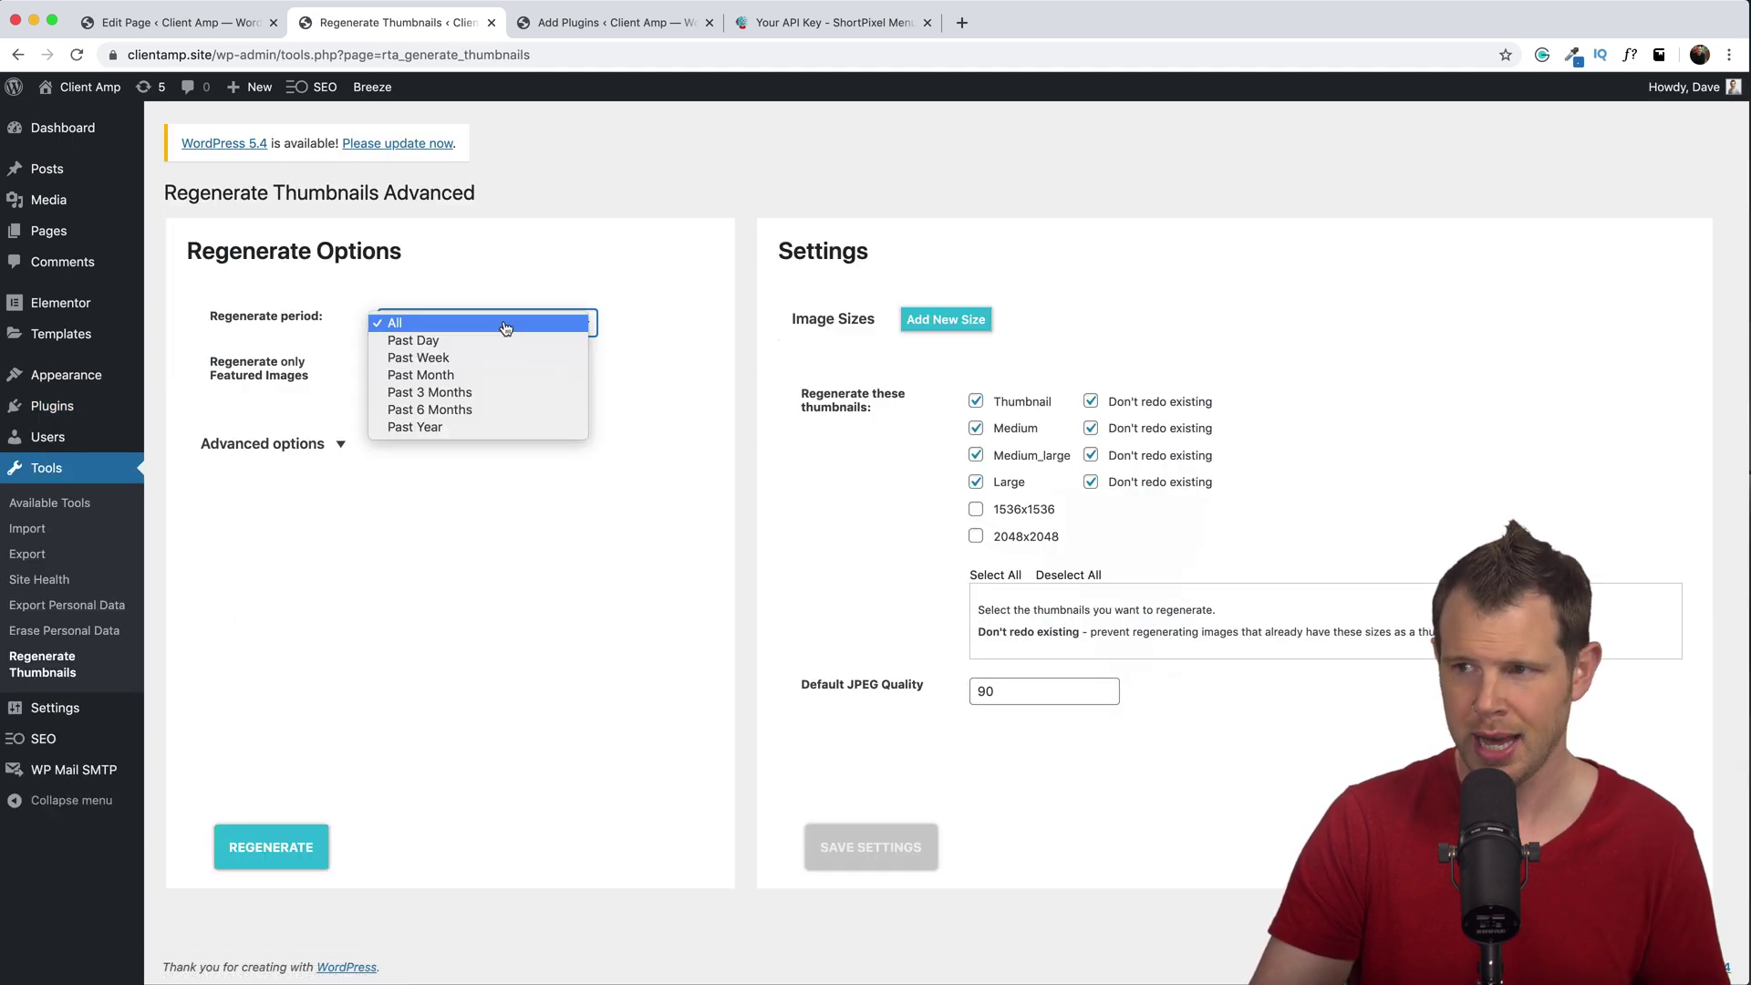
click(473, 535)
click(293, 850)
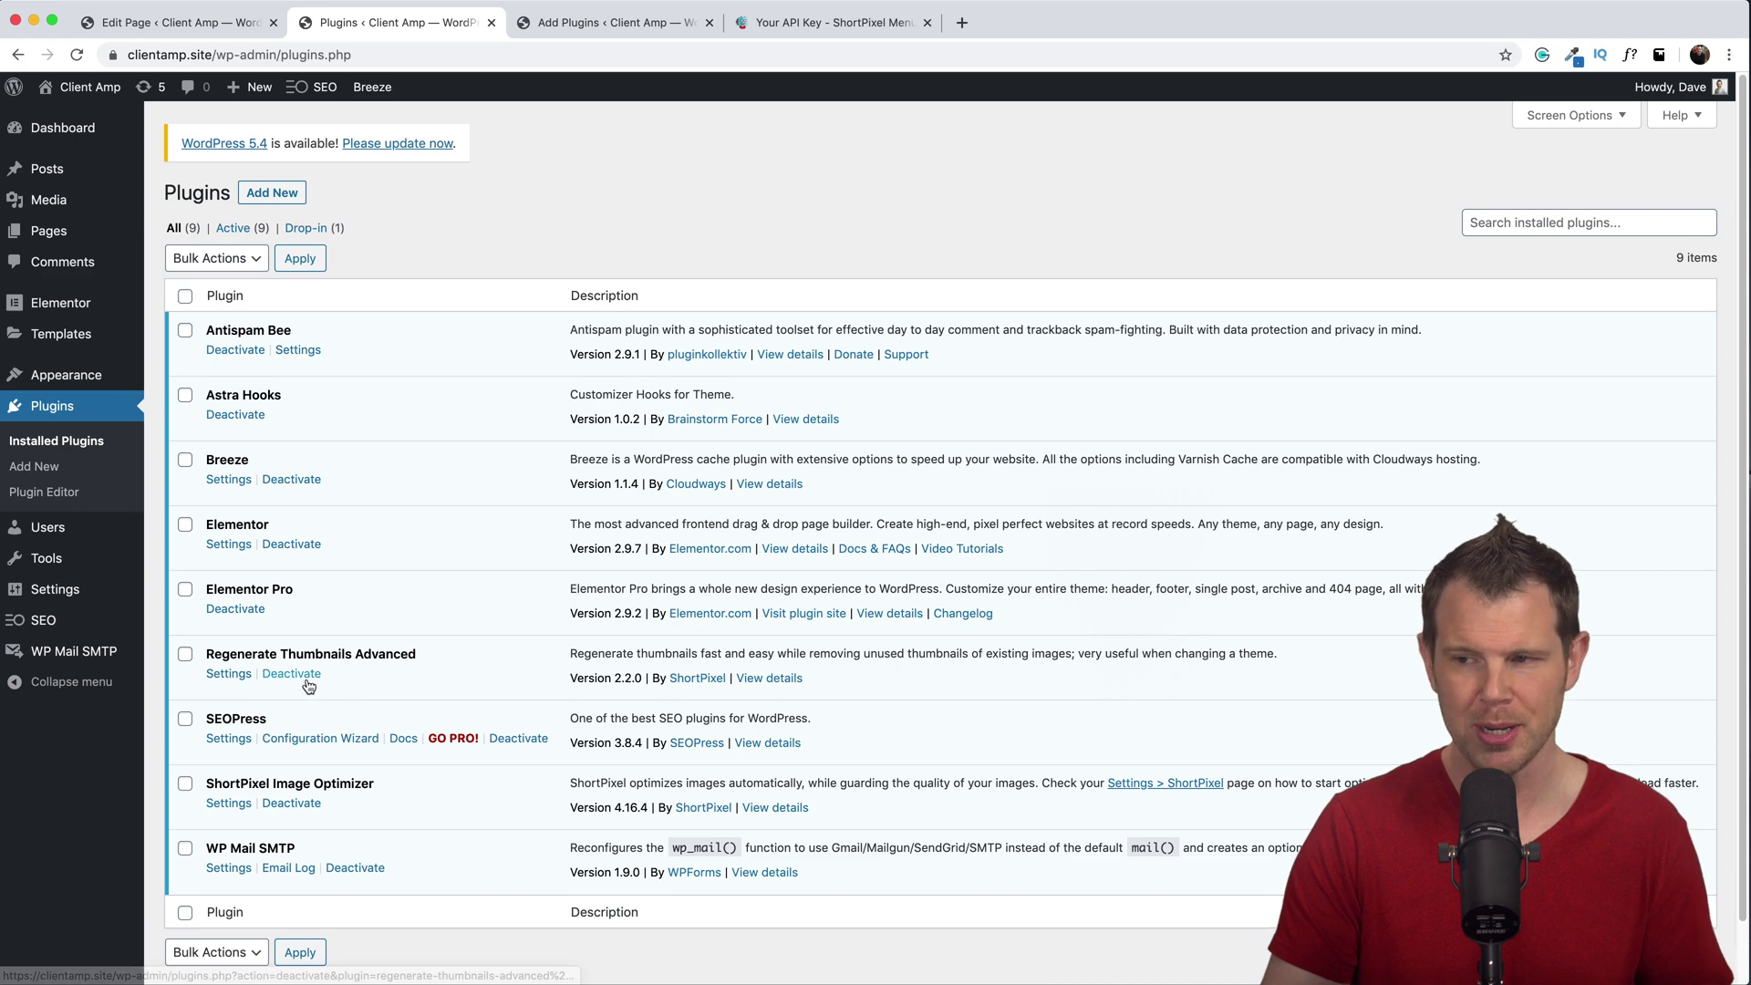
Deactivate and delete Regenerate Thumbnails Advanced, leaving eight active plugins.
click(307, 675)
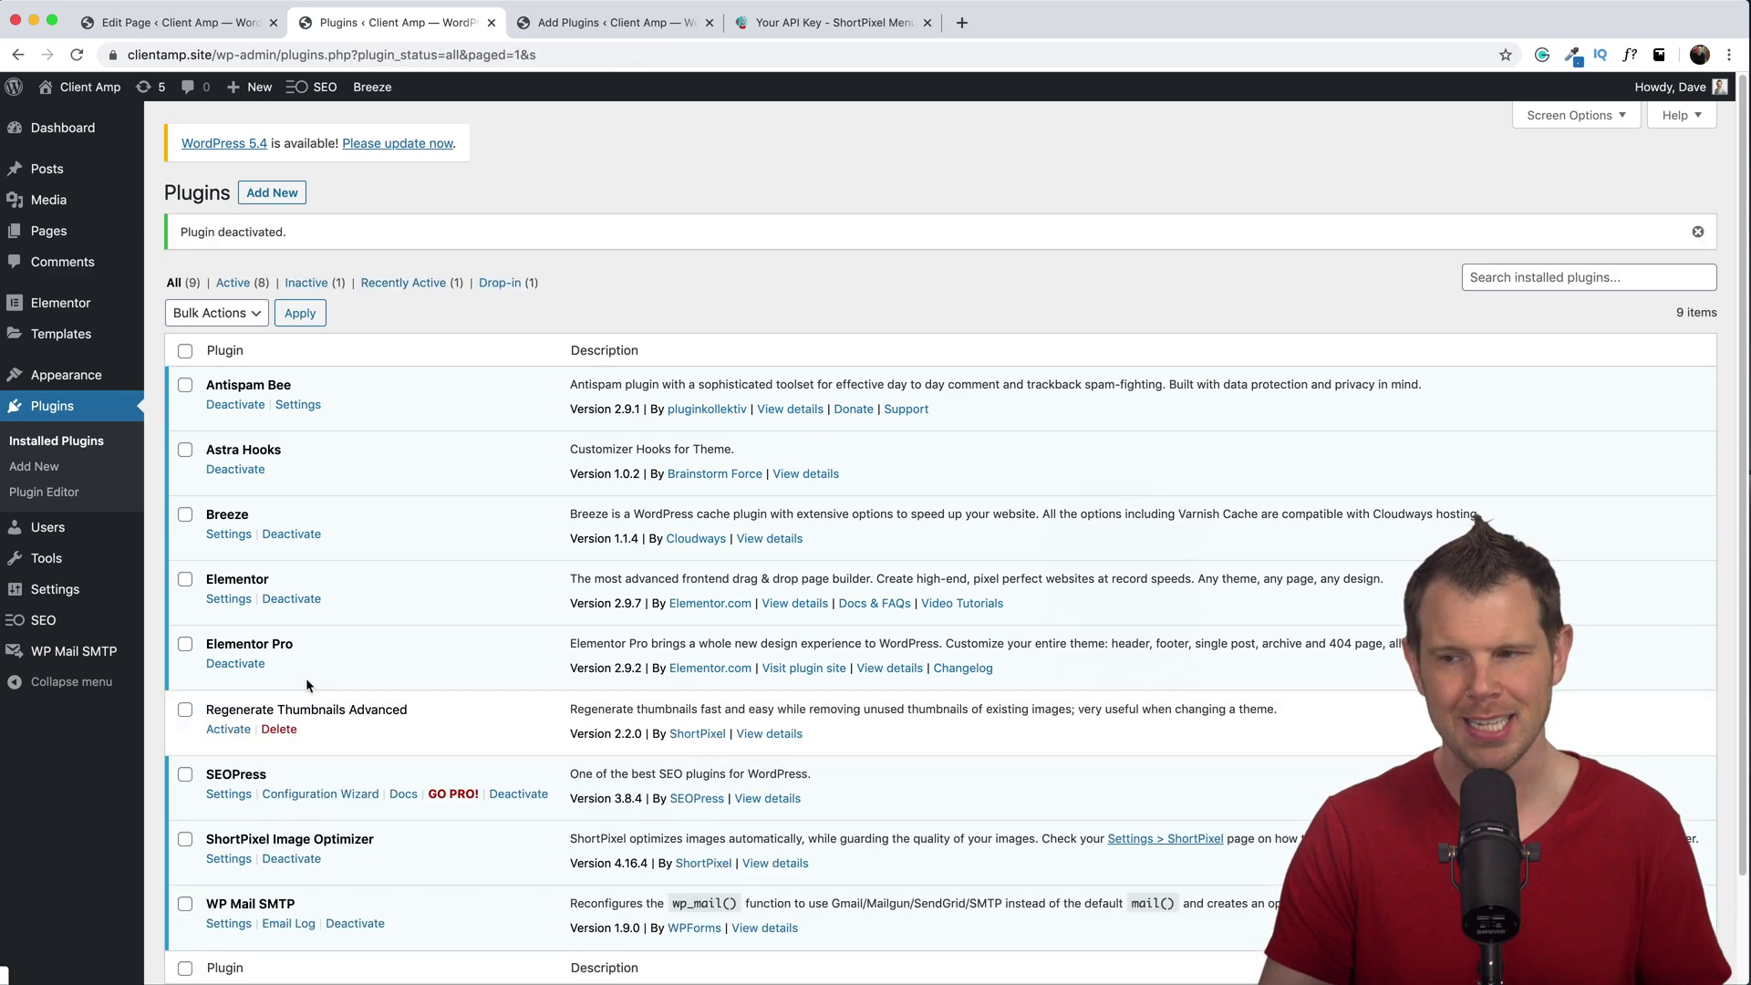
click(275, 730)
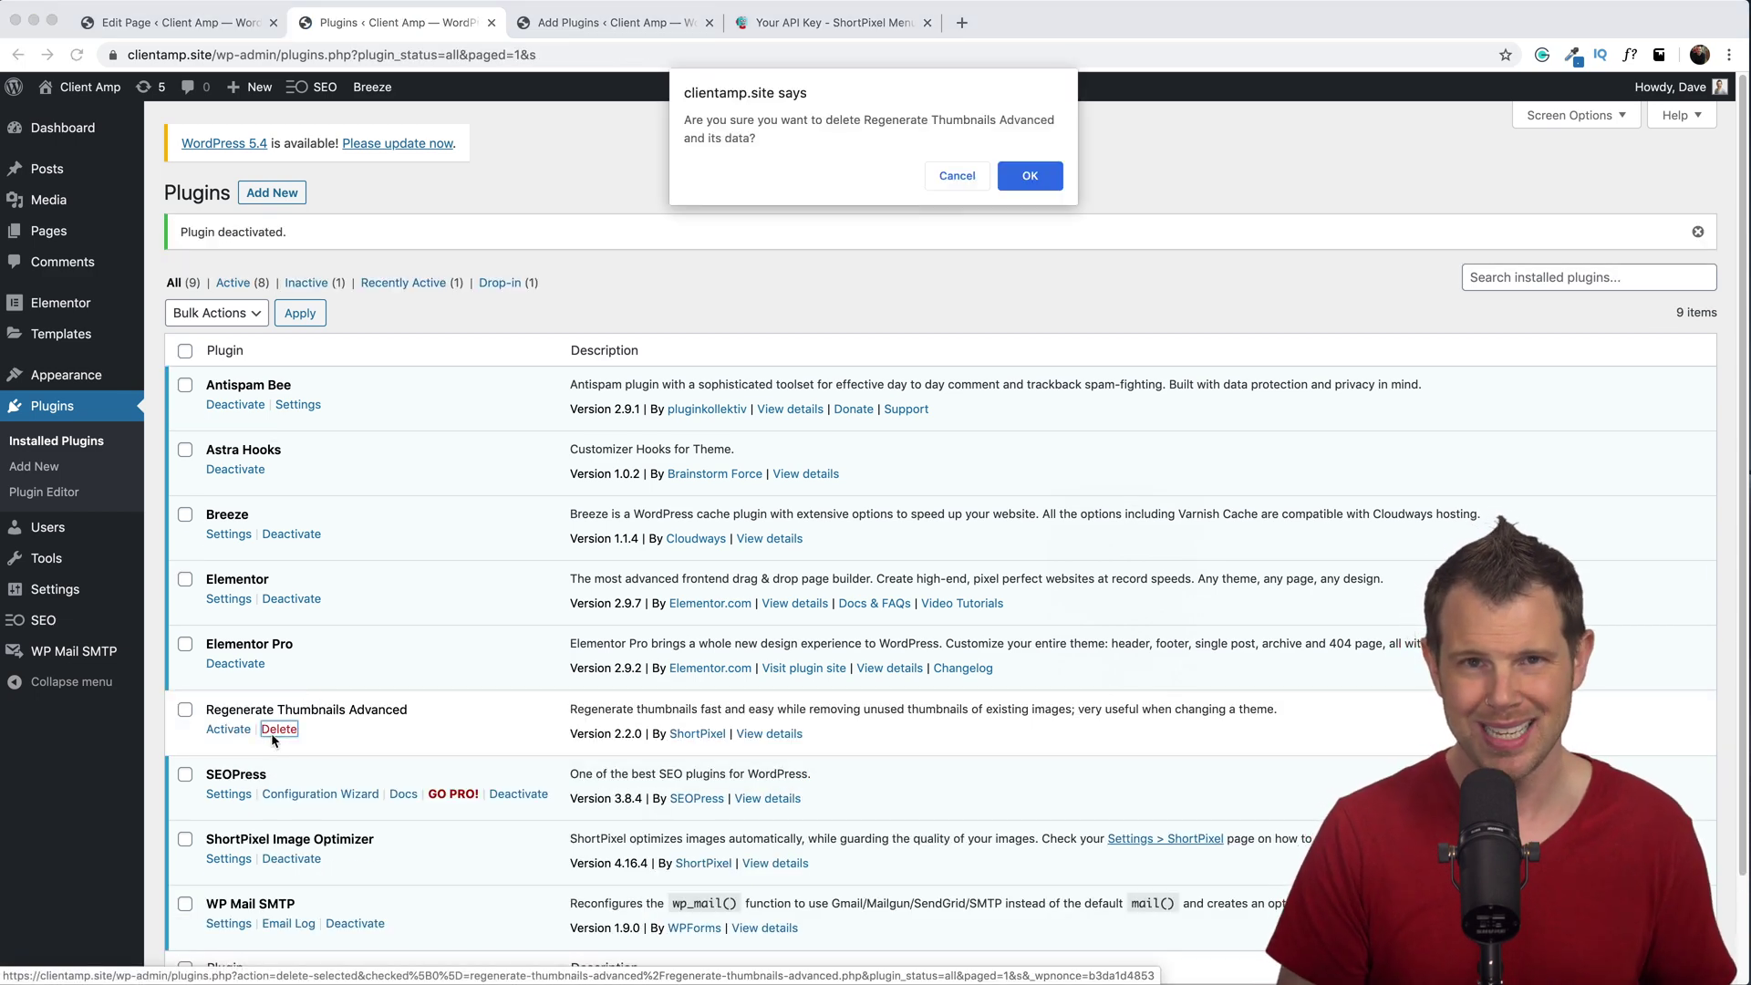
key(Return)
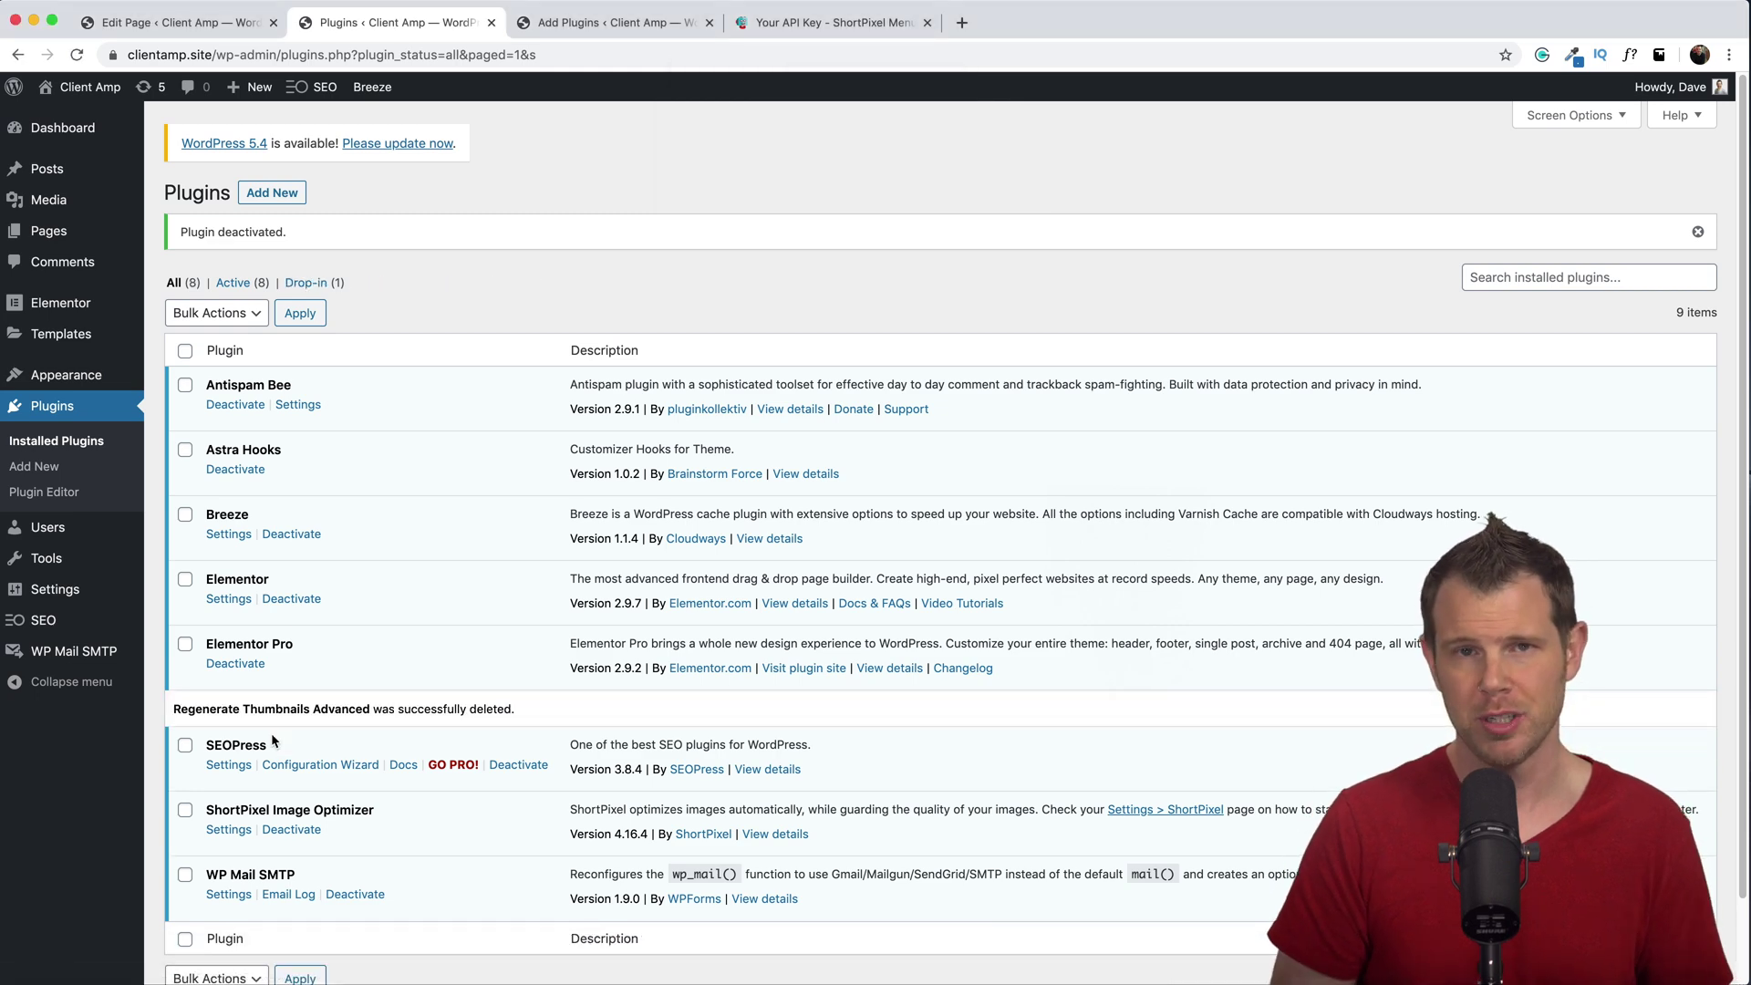